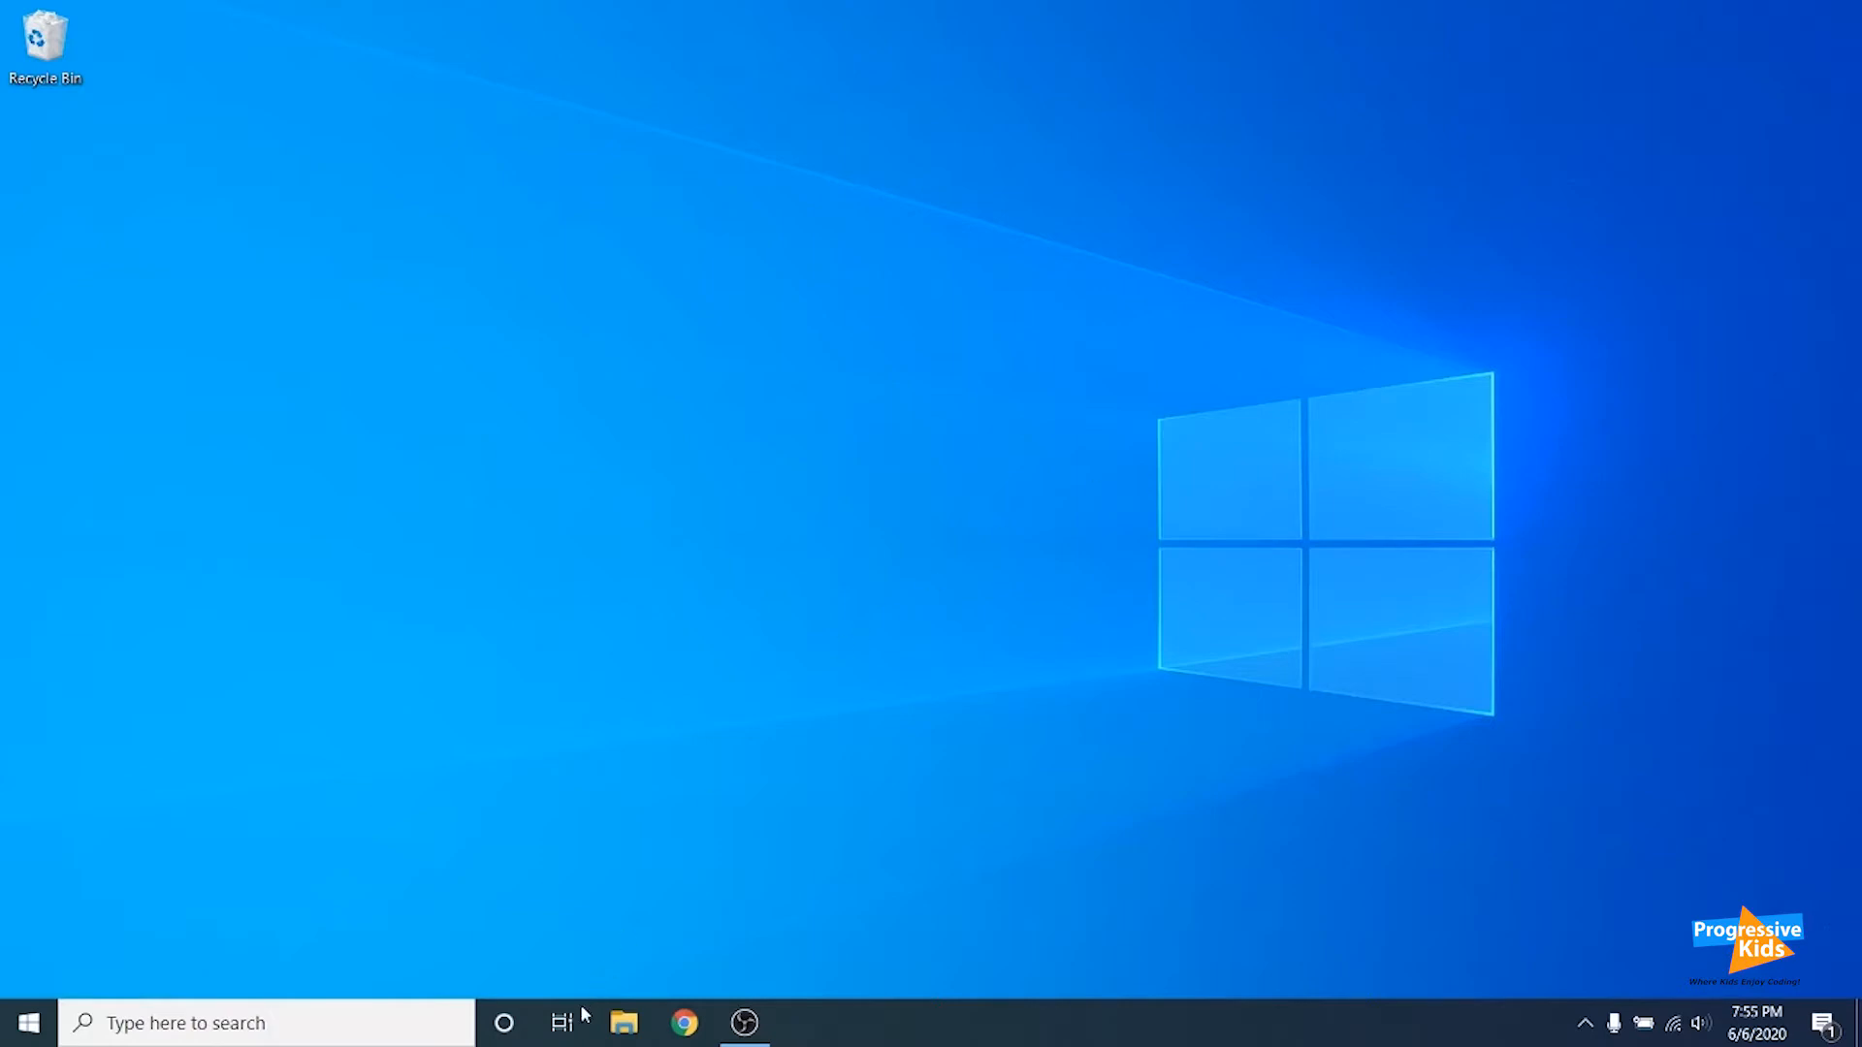
Check in This PC that the SD card is listed as NEW VOLUME (E:), and close File Explorer.
{"action": "left_click", "coordinate": [623, 1023]}
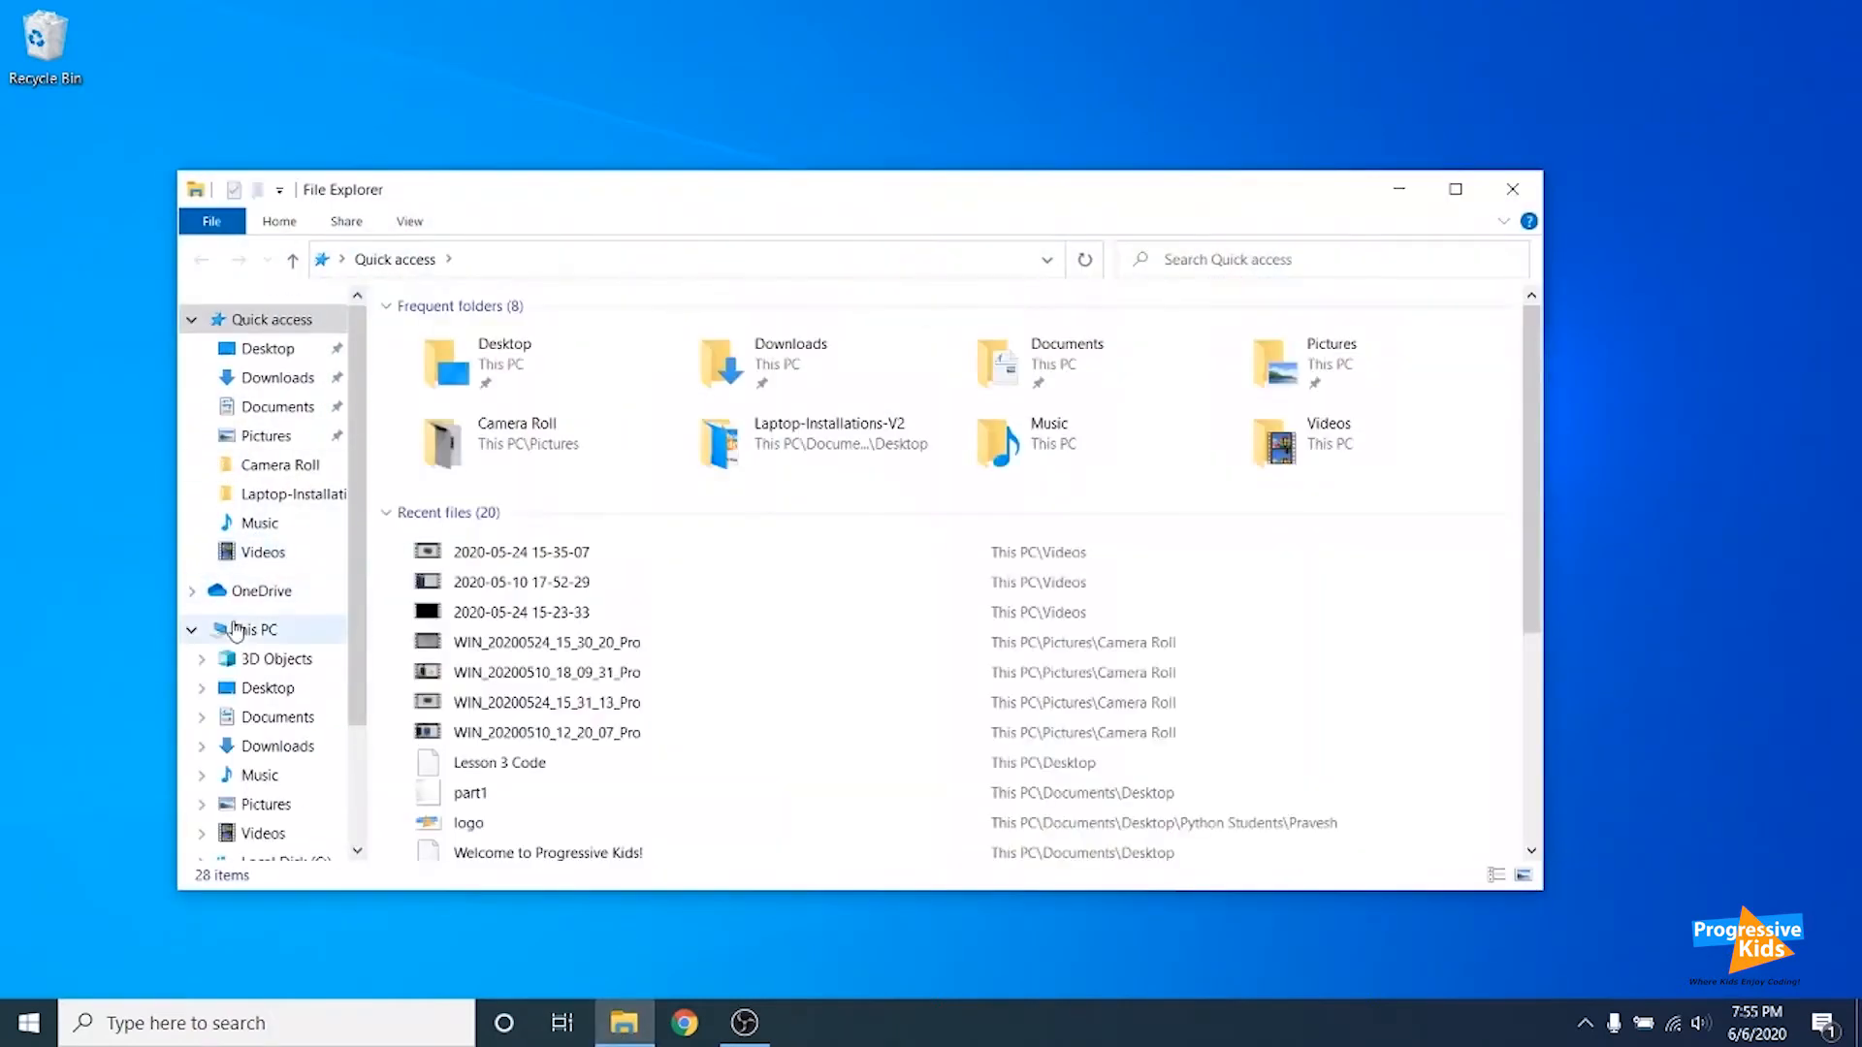
{"action": "left_click", "coordinate": [235, 631]}
{"action": "left_click_drag", "start_coordinate": [1151, 672], "coordinate": [719, 554]}
{"action": "left_click", "coordinate": [815, 683]}
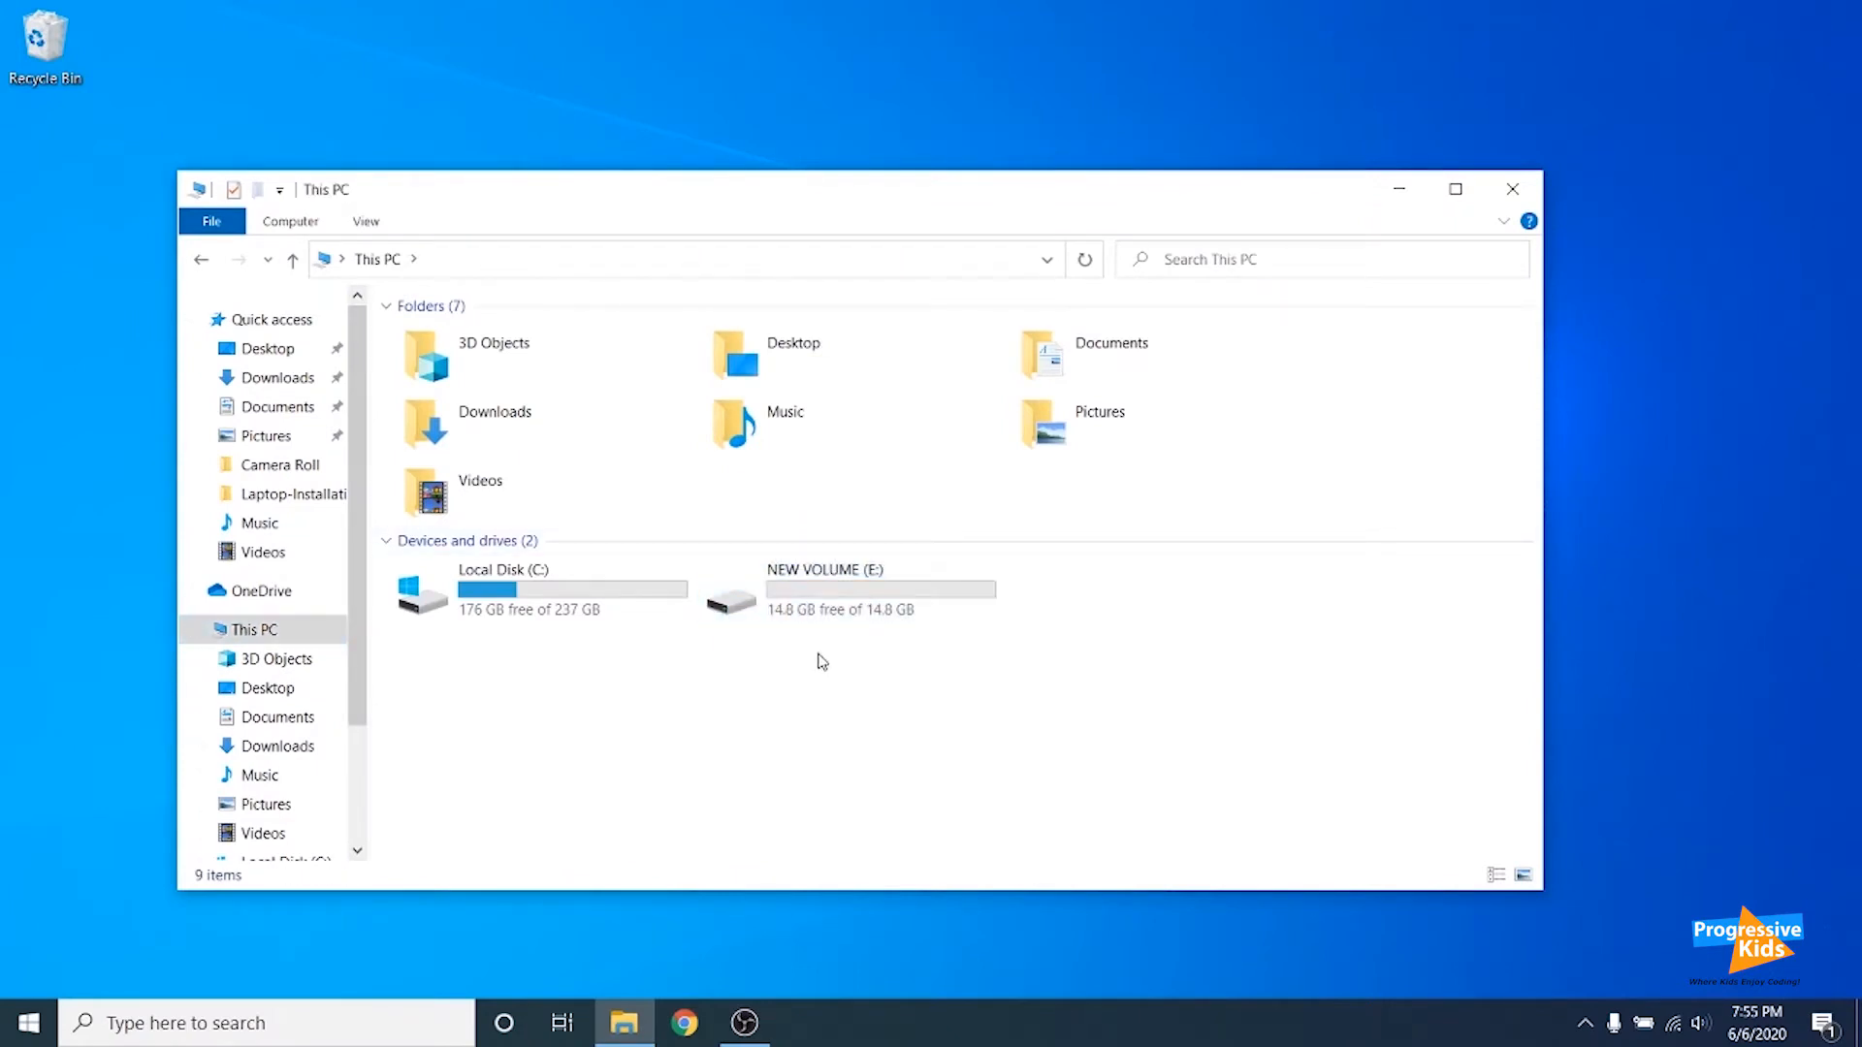
{"action": "left_click_drag", "start_coordinate": [989, 669], "coordinate": [716, 559]}
{"action": "left_click", "coordinate": [765, 686]}
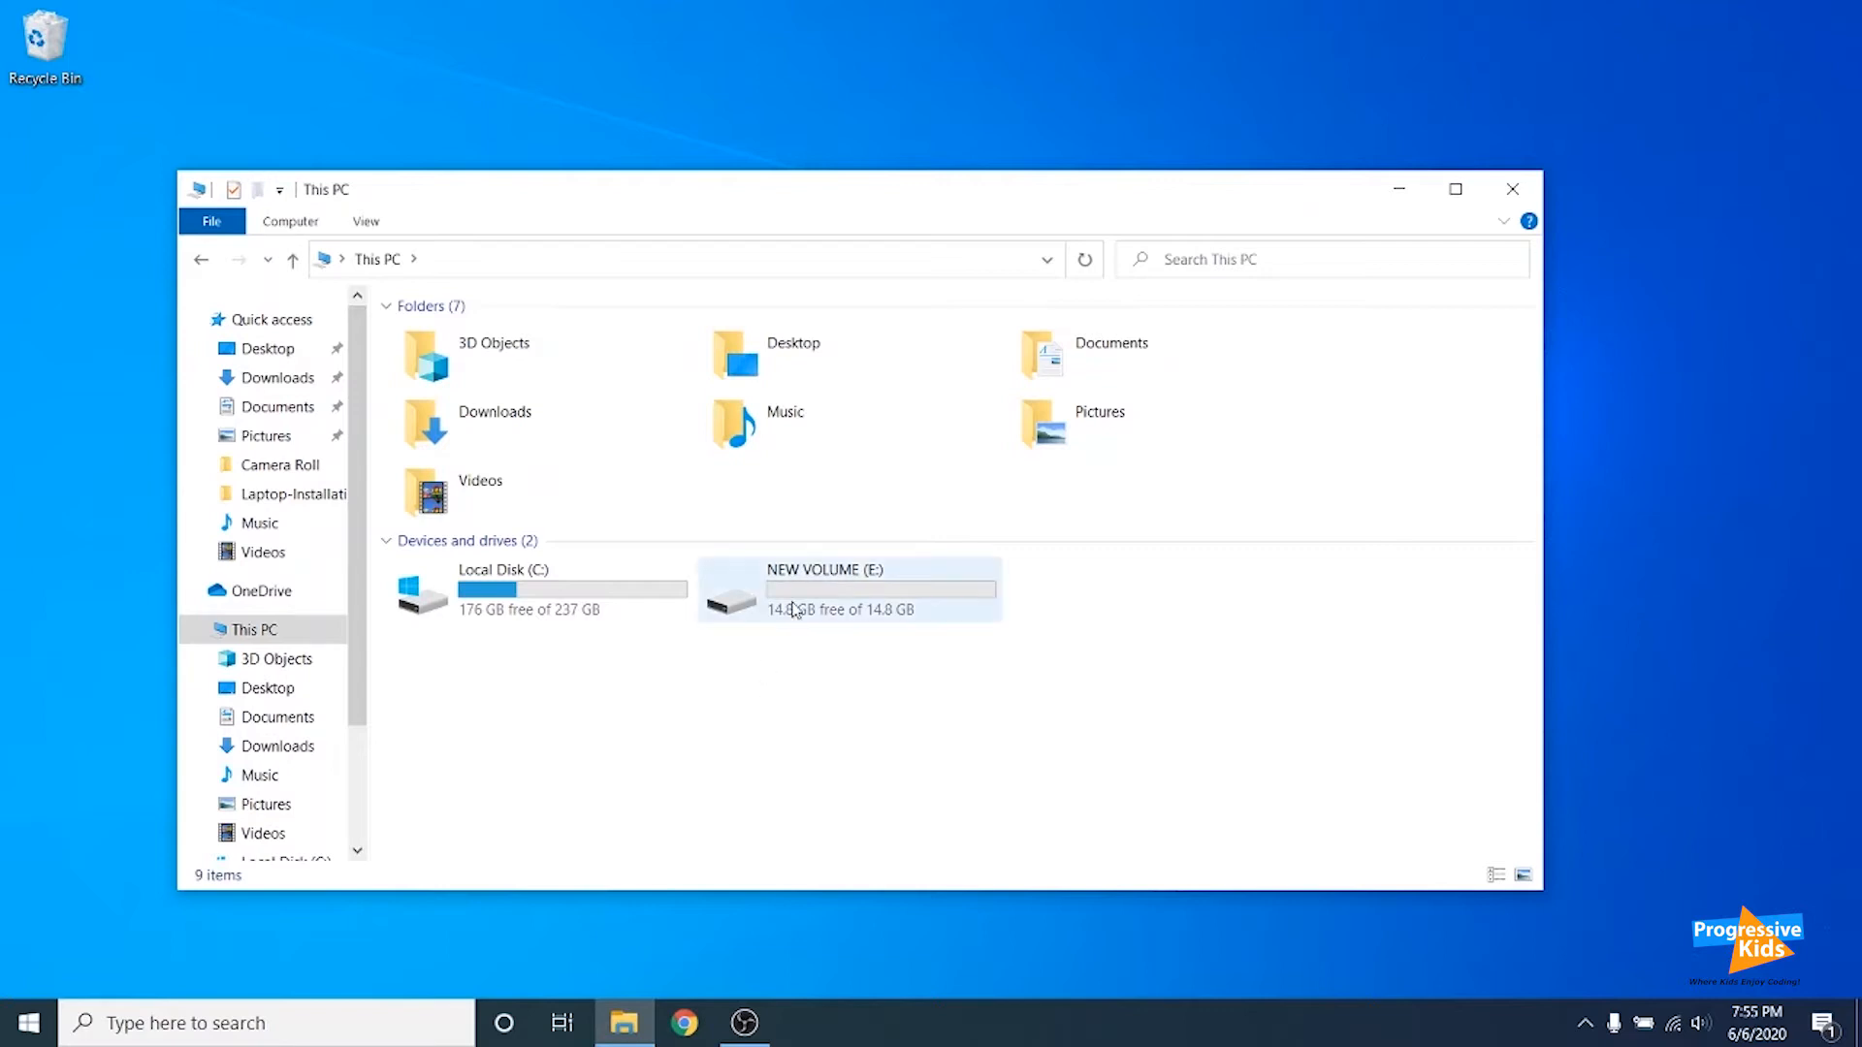
{"action": "mouse_move", "coordinate": [834, 601]}
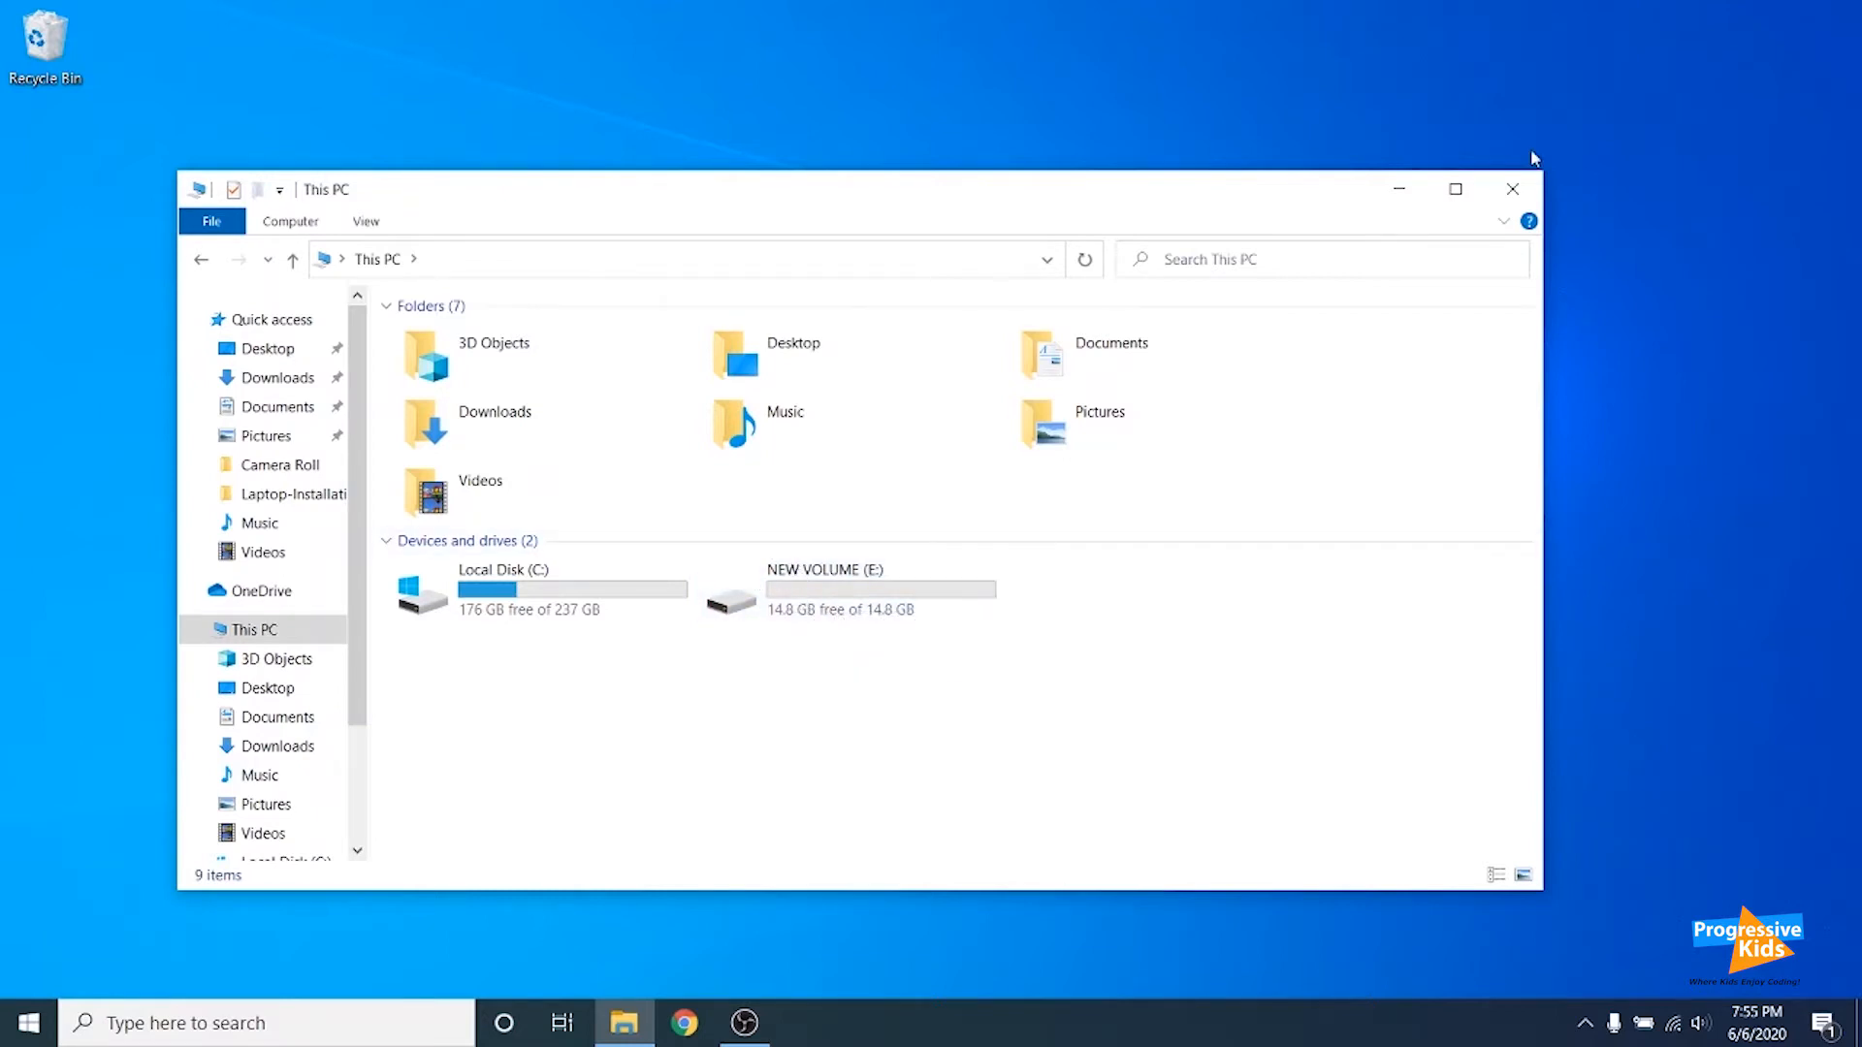
{"action": "left_click", "coordinate": [1499, 194]}
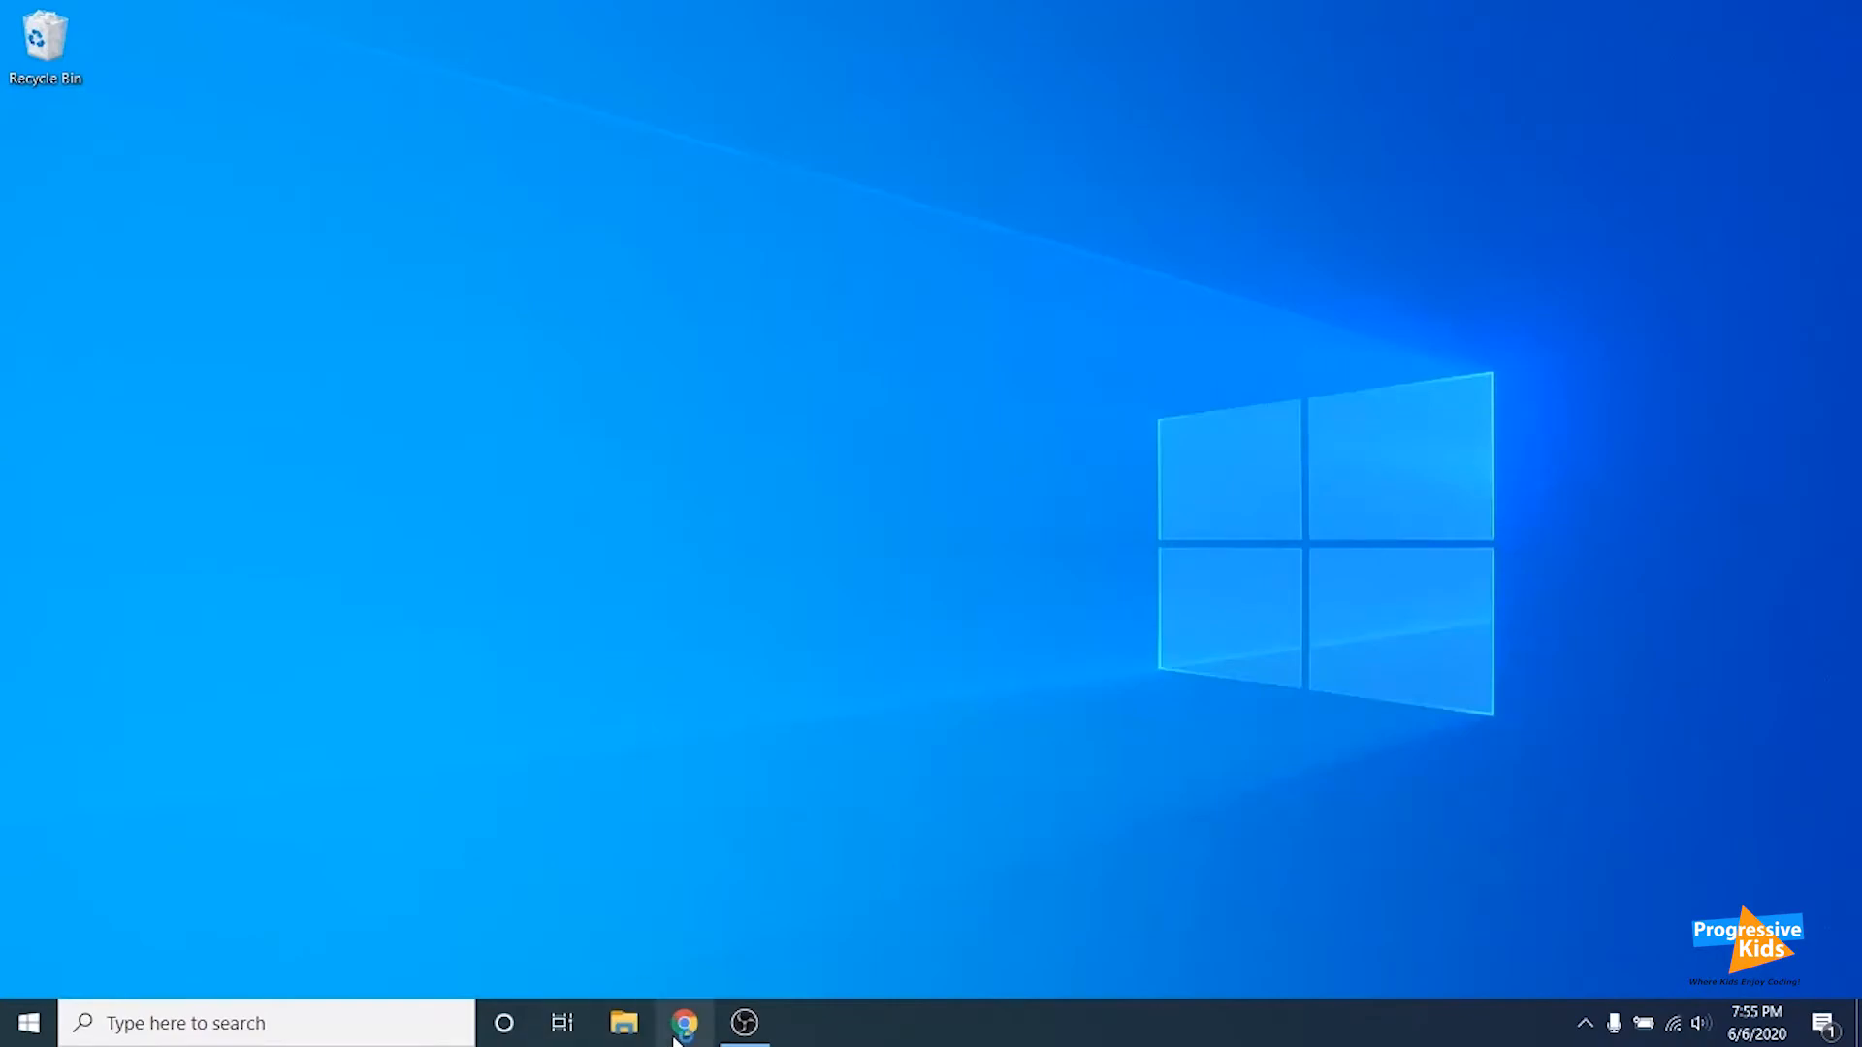
Search for "raspberry pi os download" in Chrome and open the Raspberry Pi Downloads page on raspberrypi.org.
{"action": "left_click", "coordinate": [685, 1023]}
{"action": "left_click", "coordinate": [346, 60]}
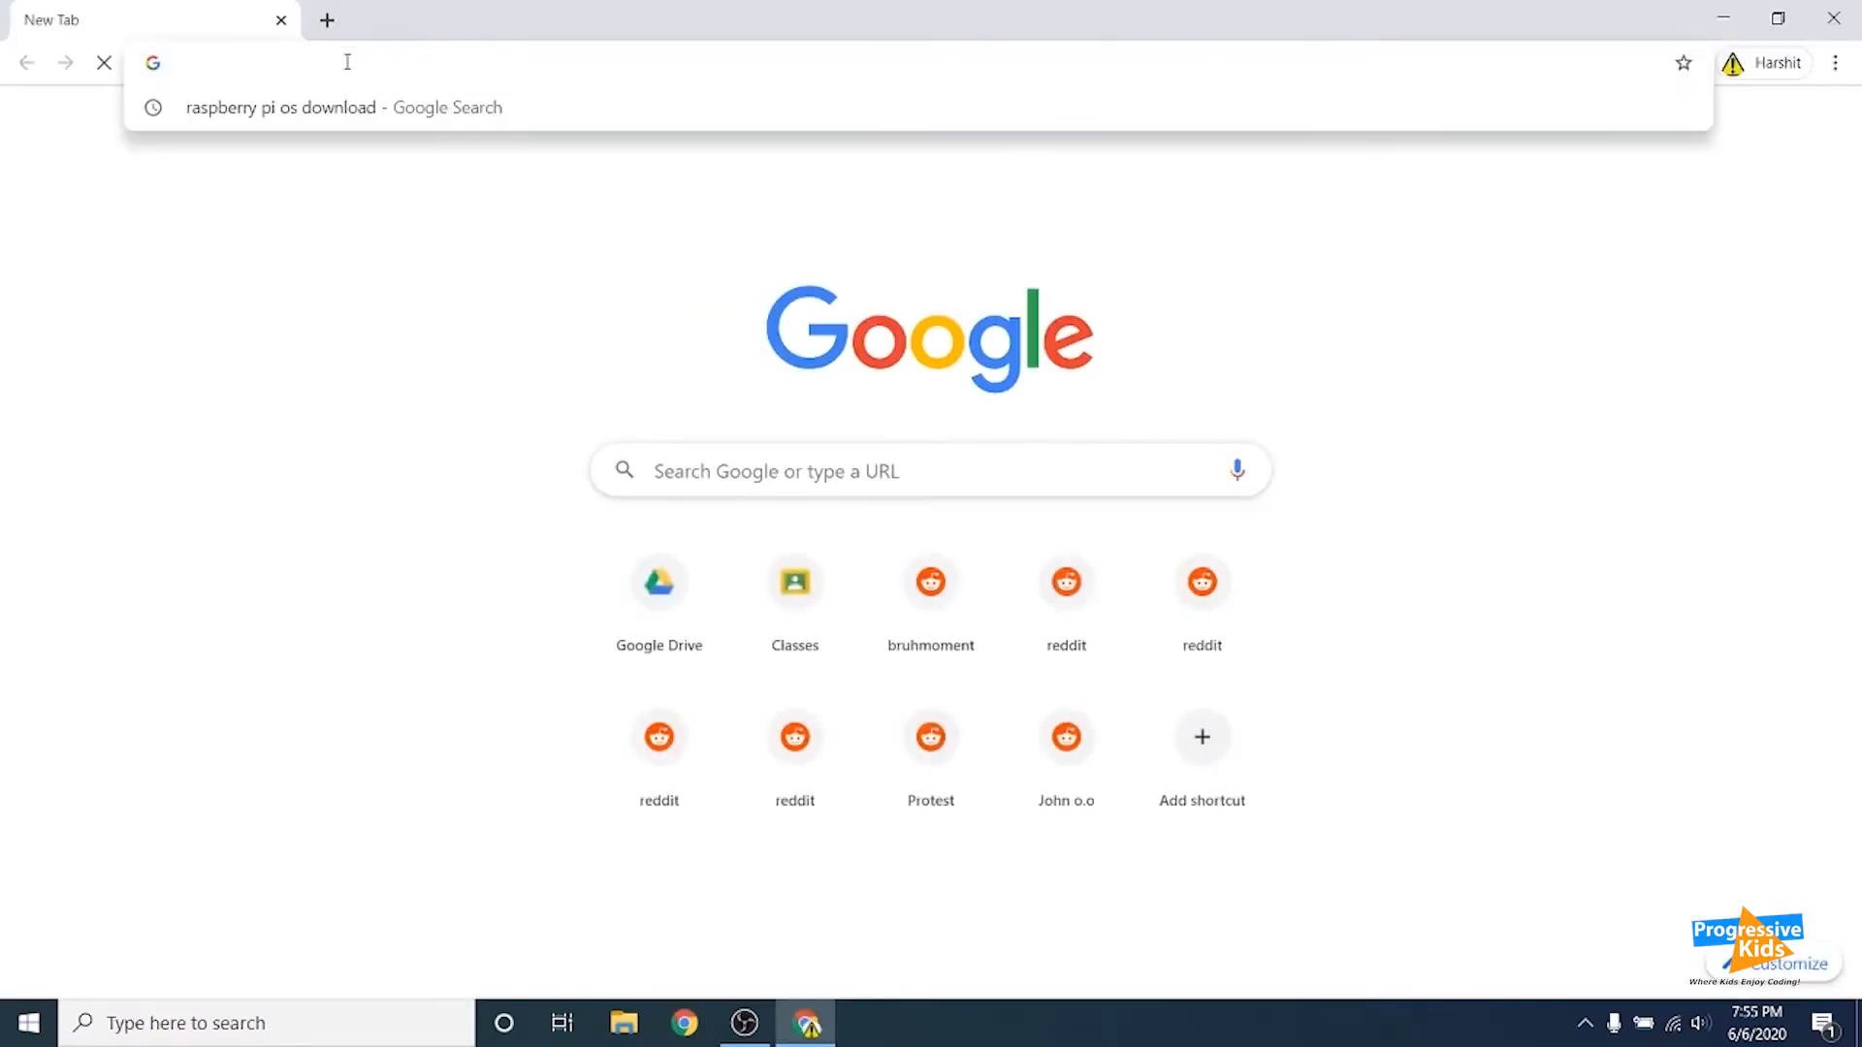
{"action": "key", "text": "Down"}
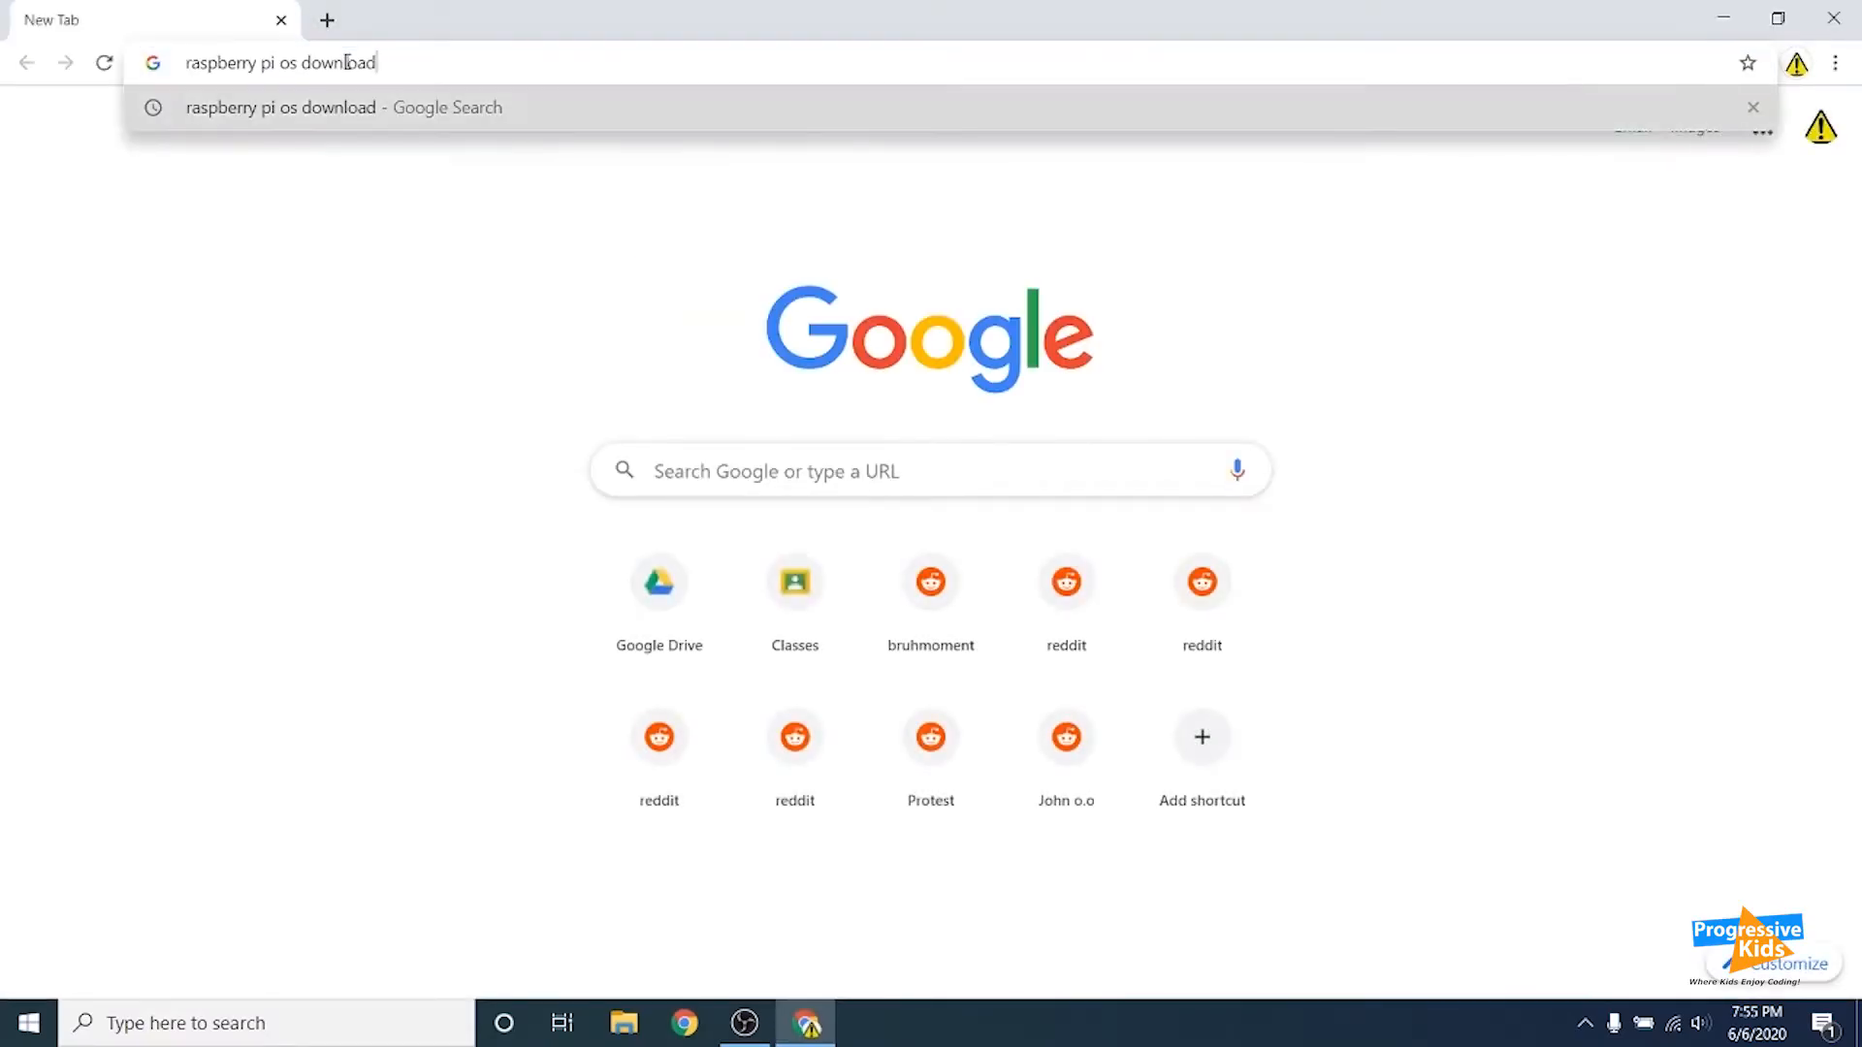
{"action": "key", "text": "Return"}
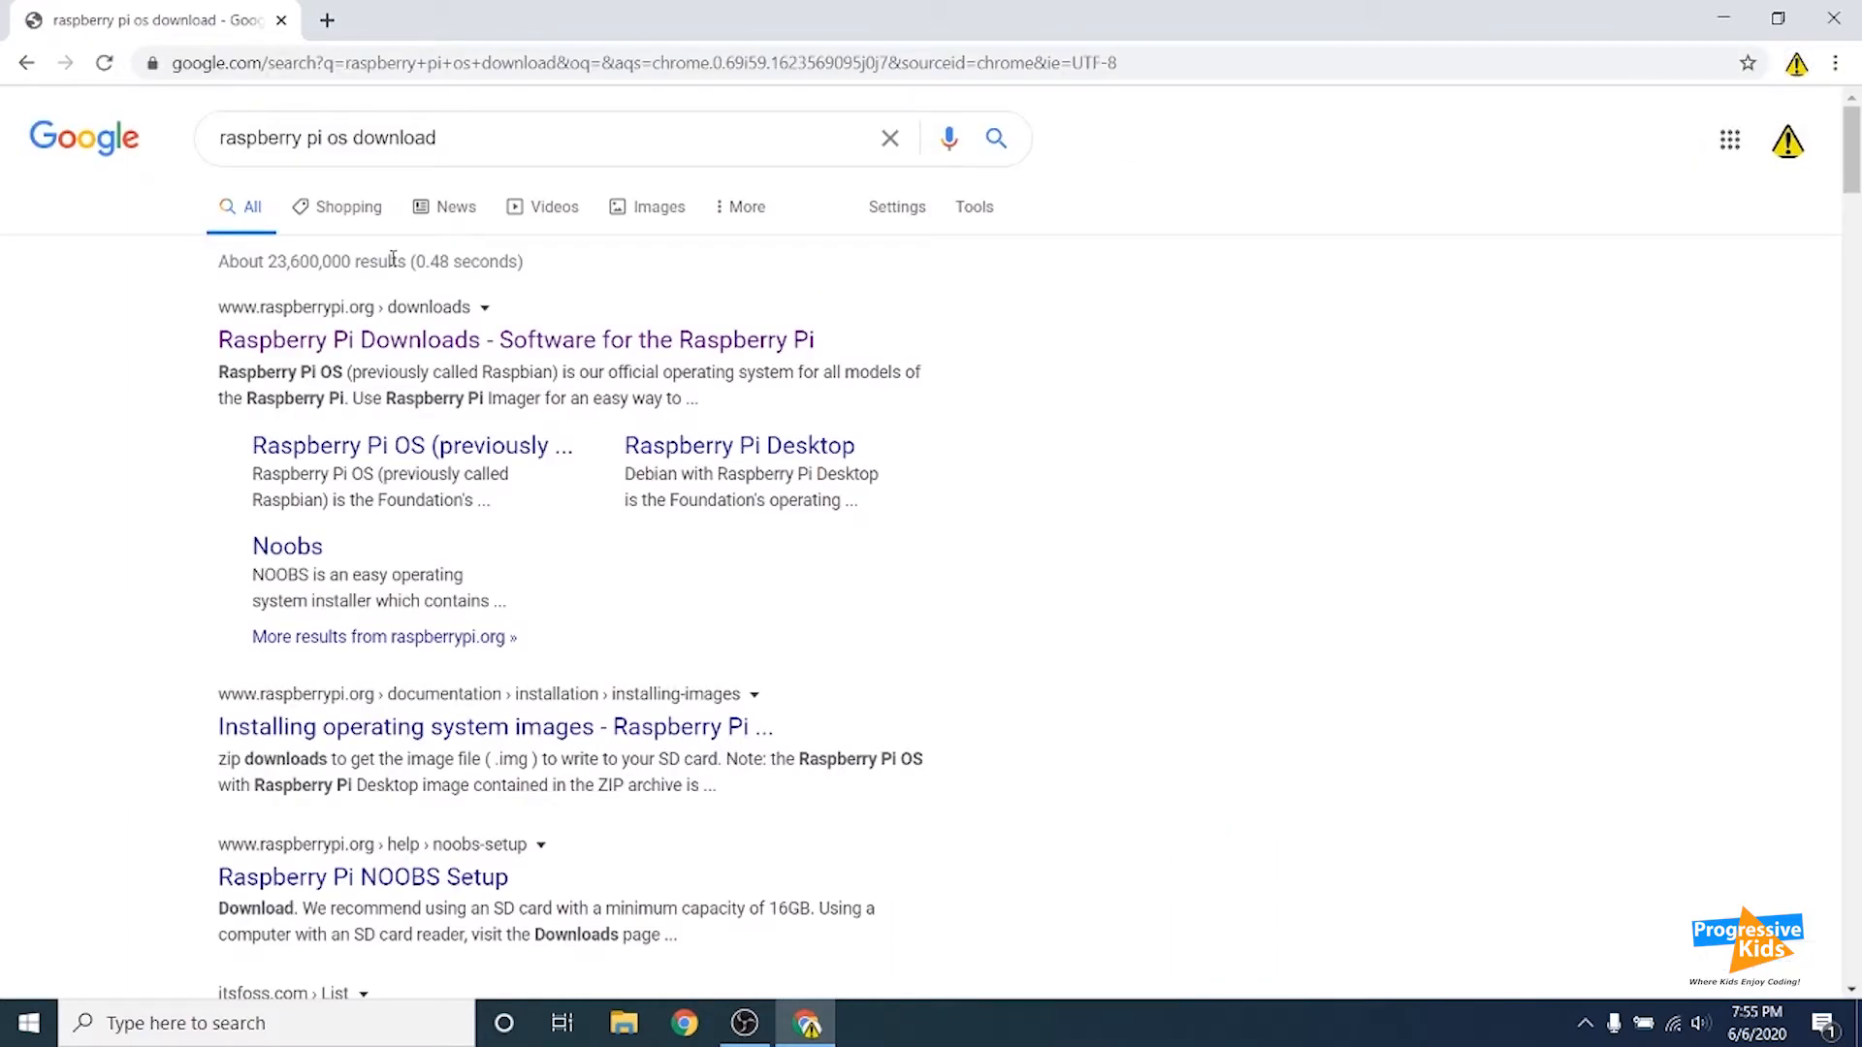
{"action": "left_click", "coordinate": [392, 338]}
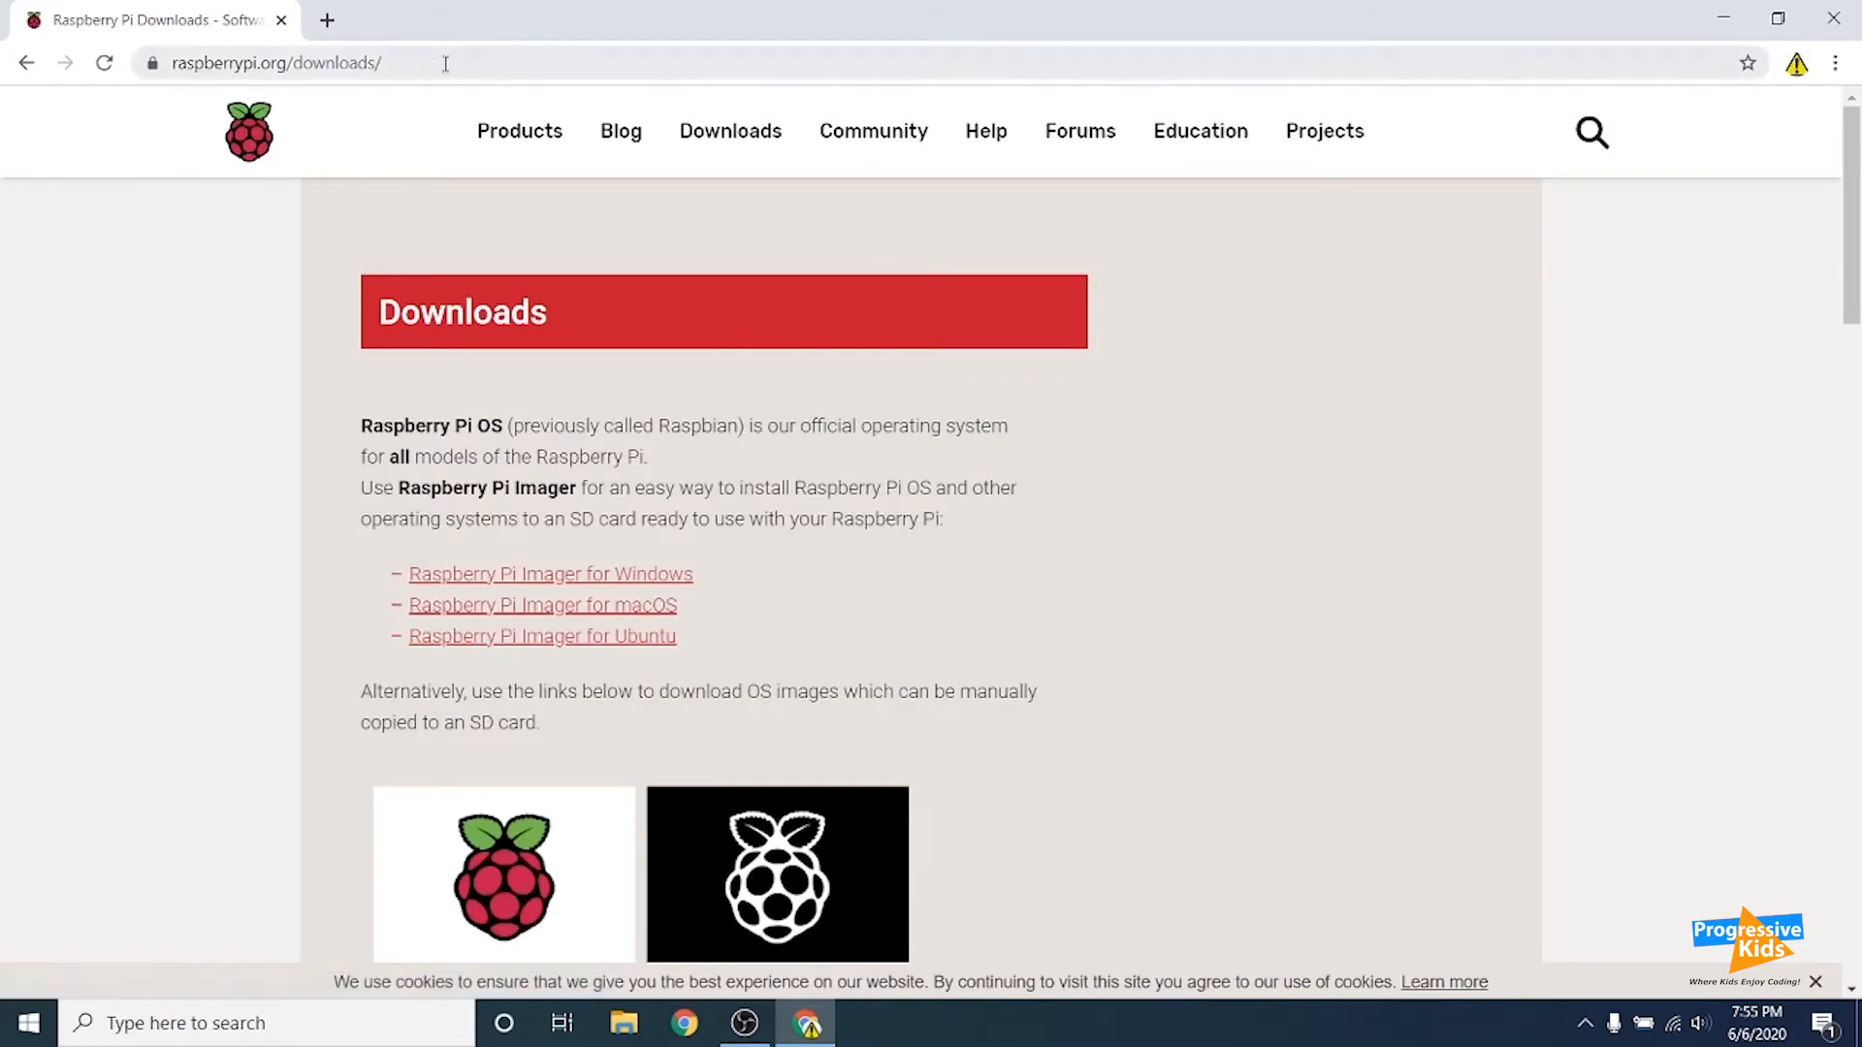
{"action": "left_click", "coordinate": [445, 63]}
{"action": "left_click", "coordinate": [422, 62]}
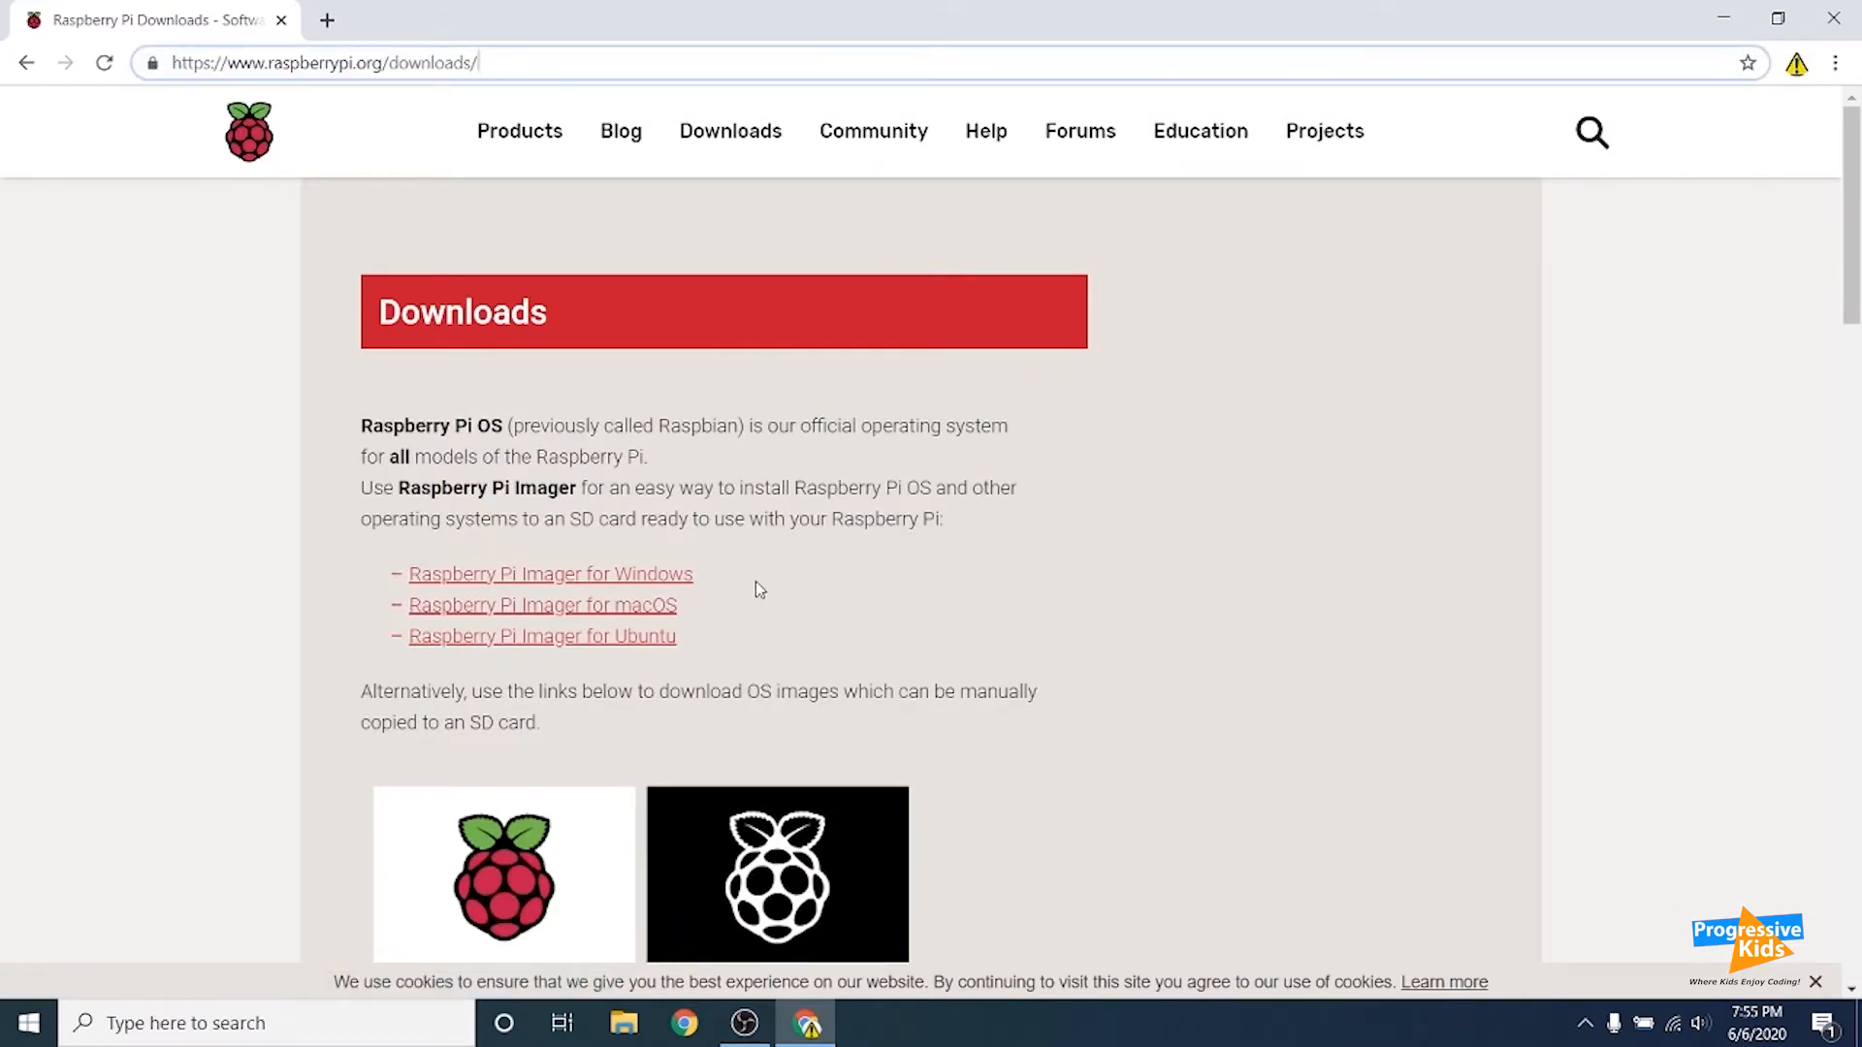
Download Raspberry Pi Imager for Windows, install it from imager.exe, and close the program after setup.
{"action": "left_click", "coordinate": [585, 579]}
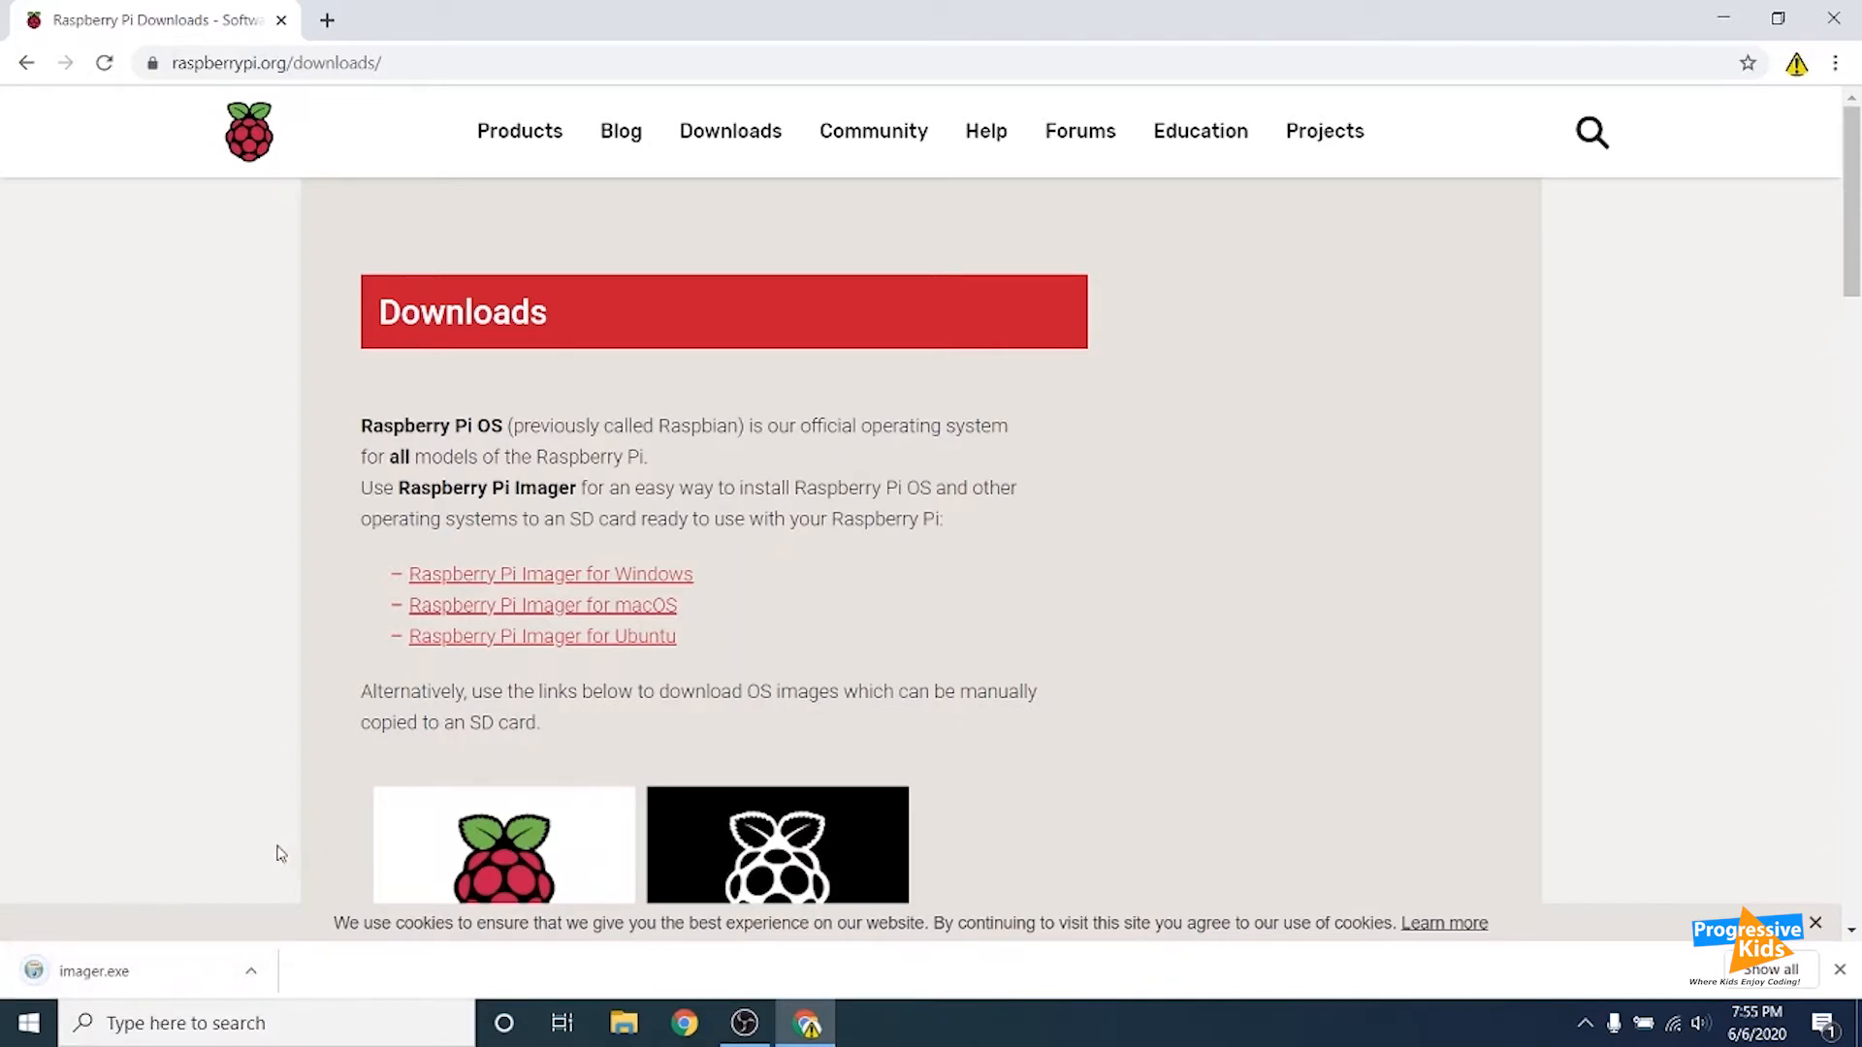
{"action": "left_click", "coordinate": [197, 964]}
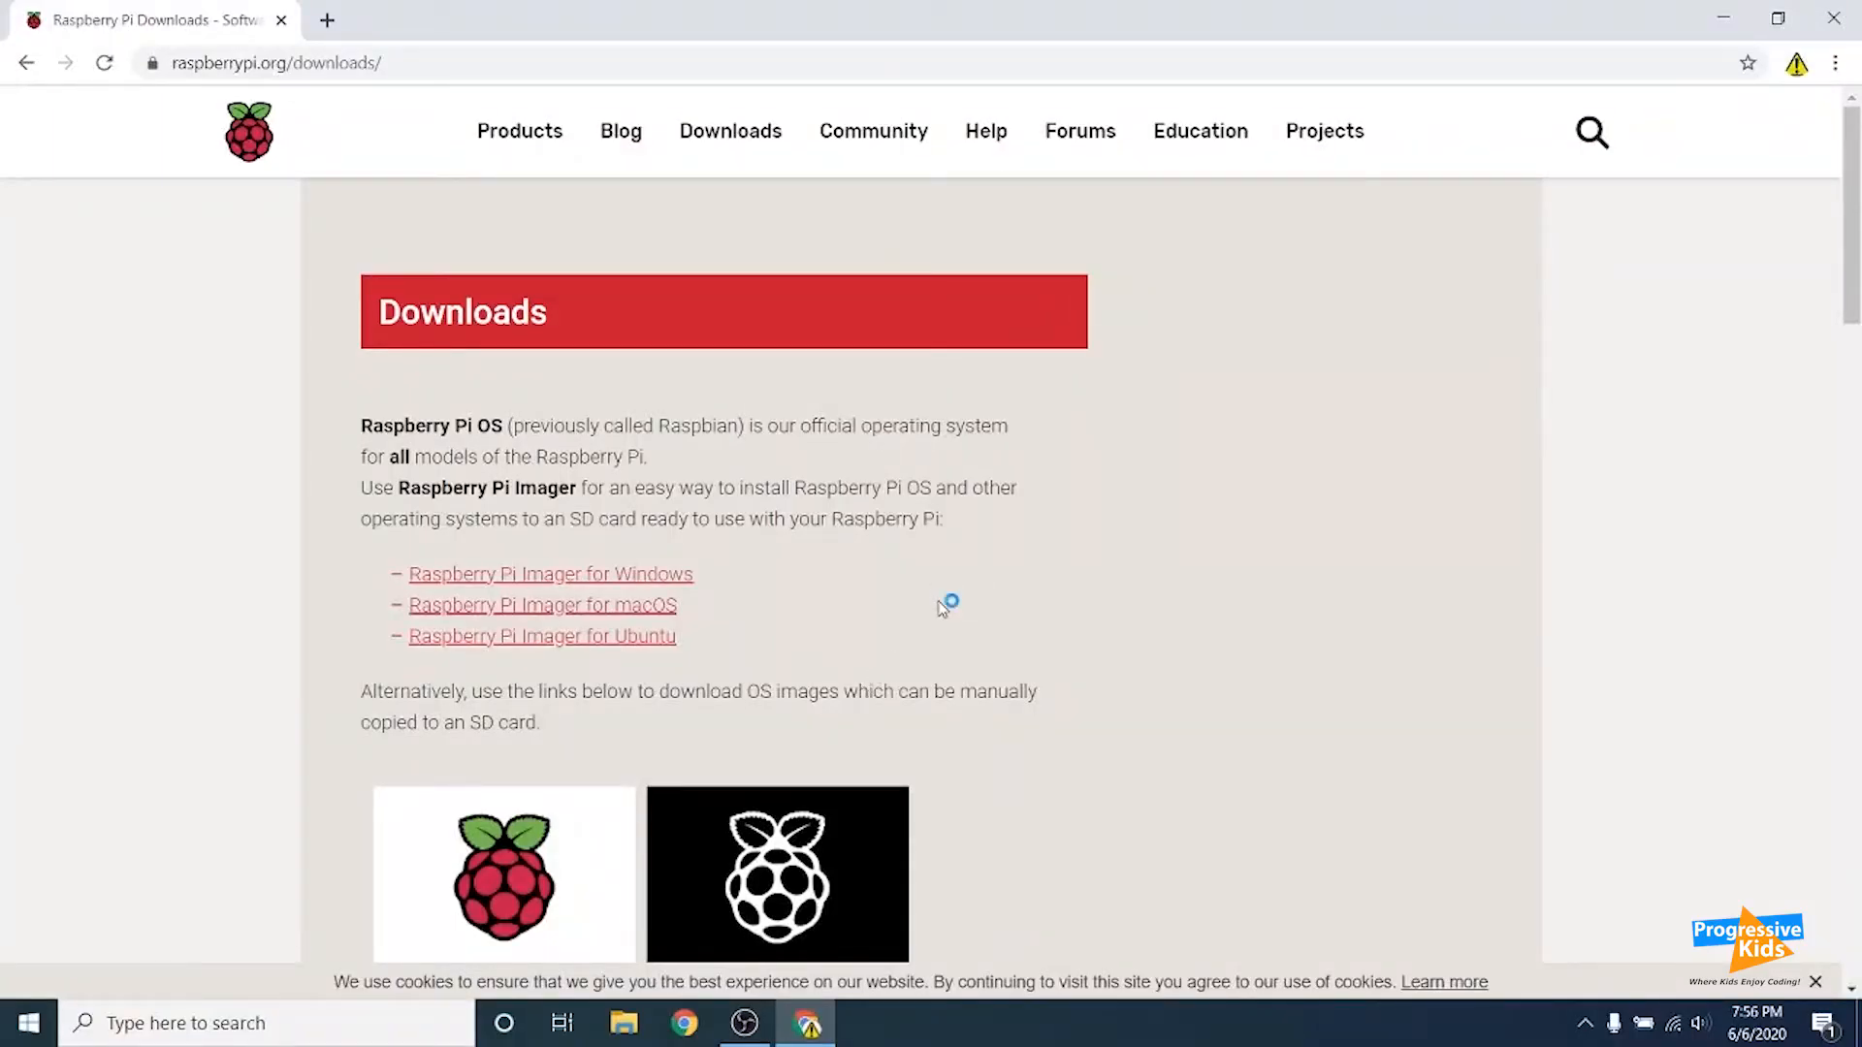
{"action": "left_click_drag", "start_coordinate": [907, 277], "coordinate": [845, 286]}
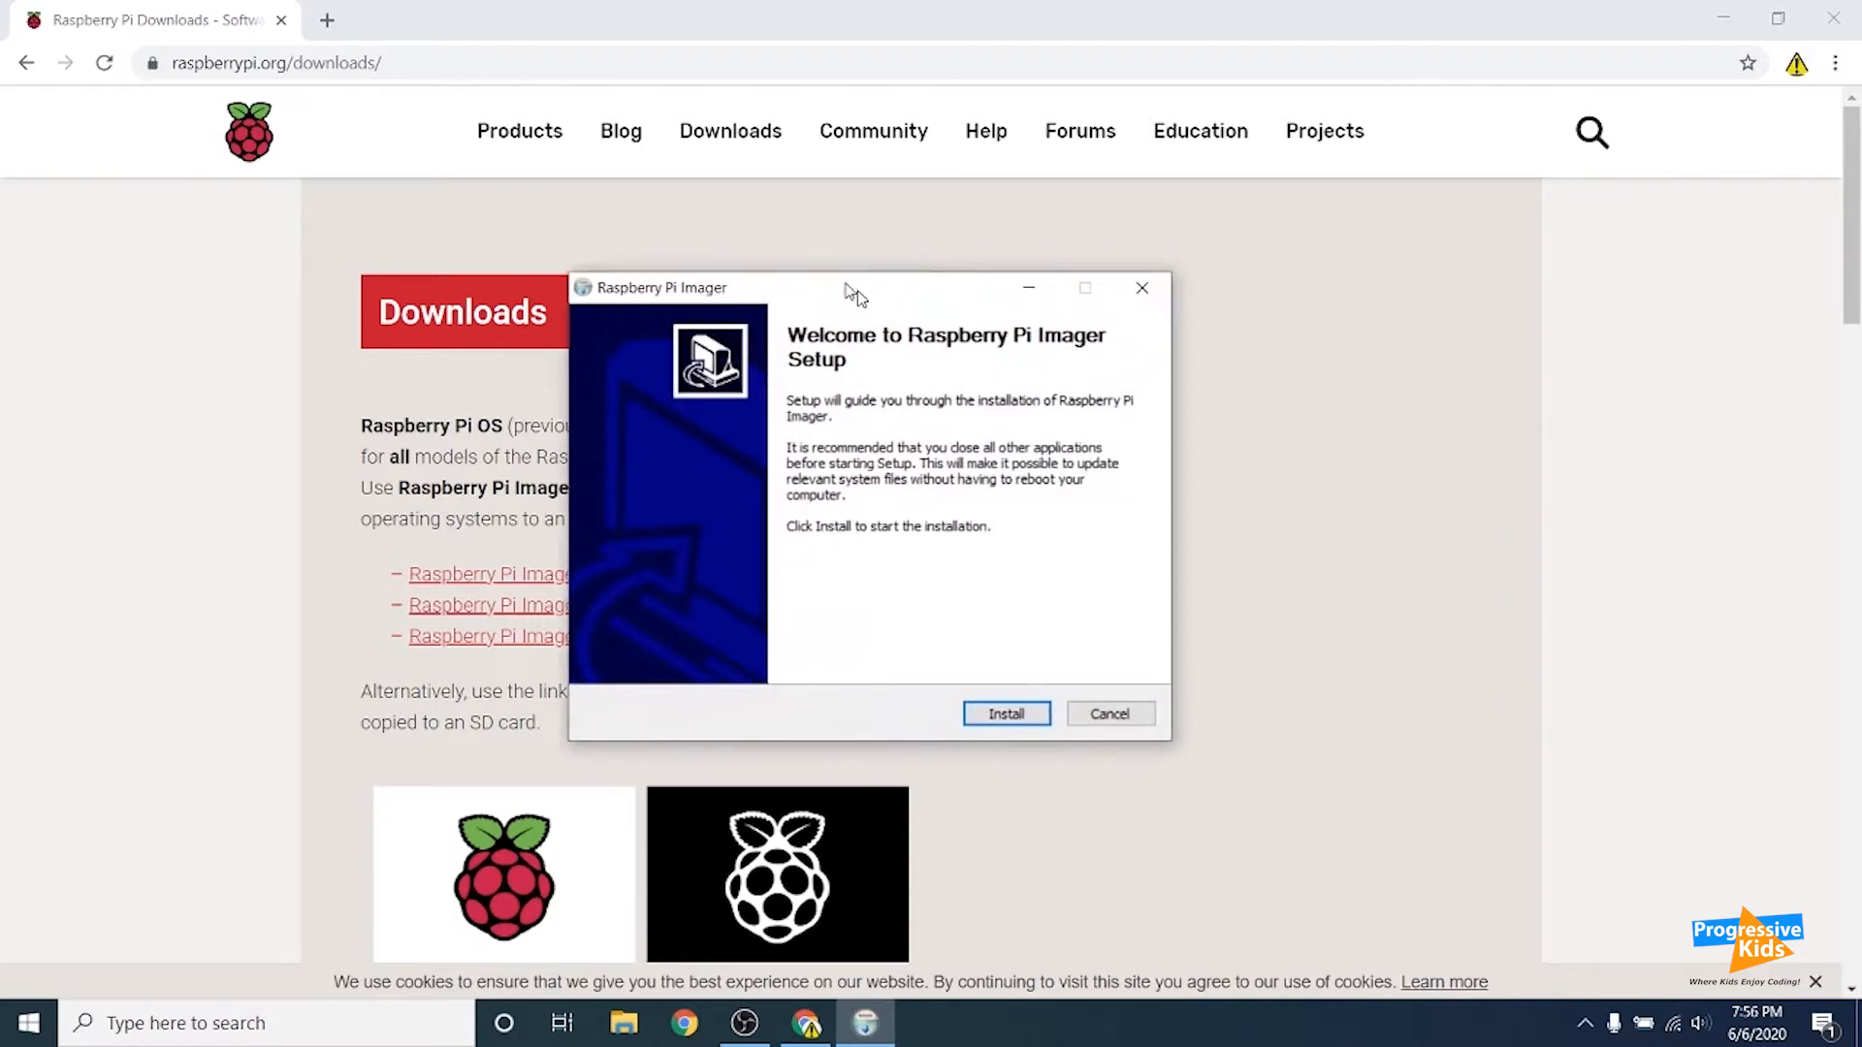
{"action": "left_click", "coordinate": [957, 645]}
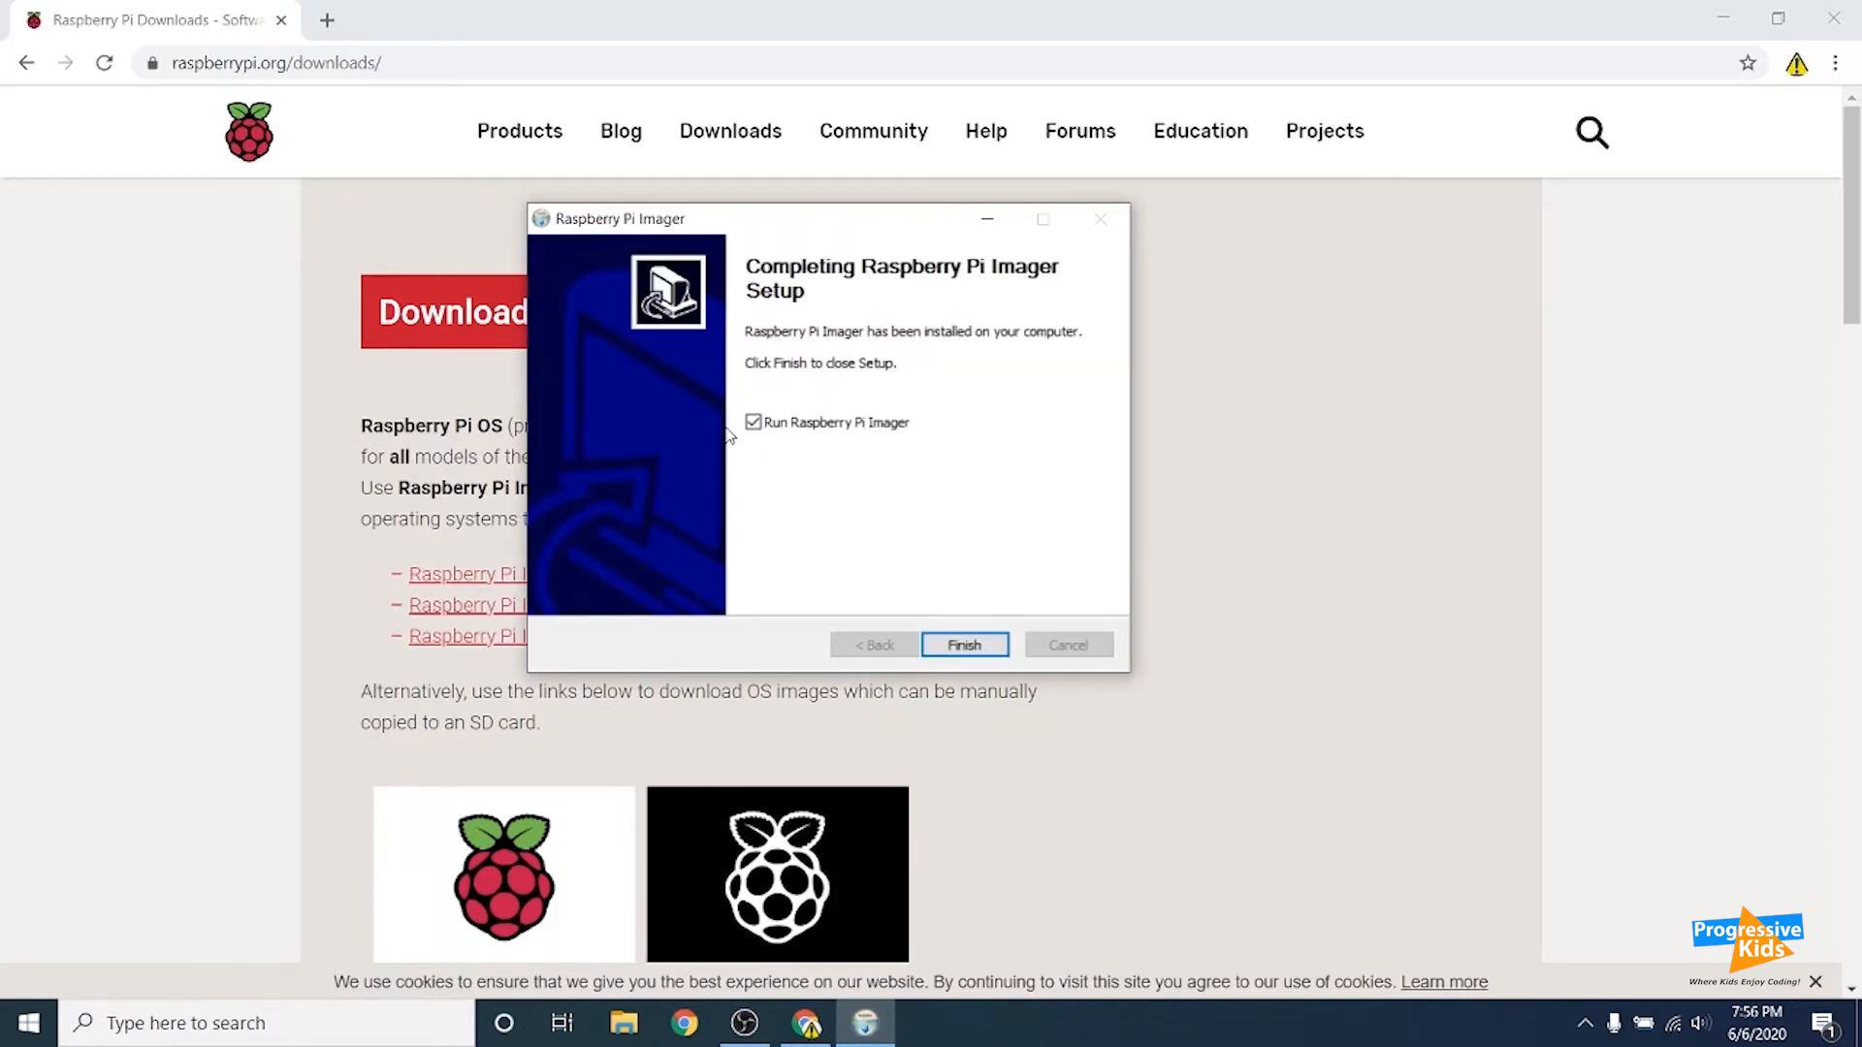
{"action": "left_click", "coordinate": [965, 646]}
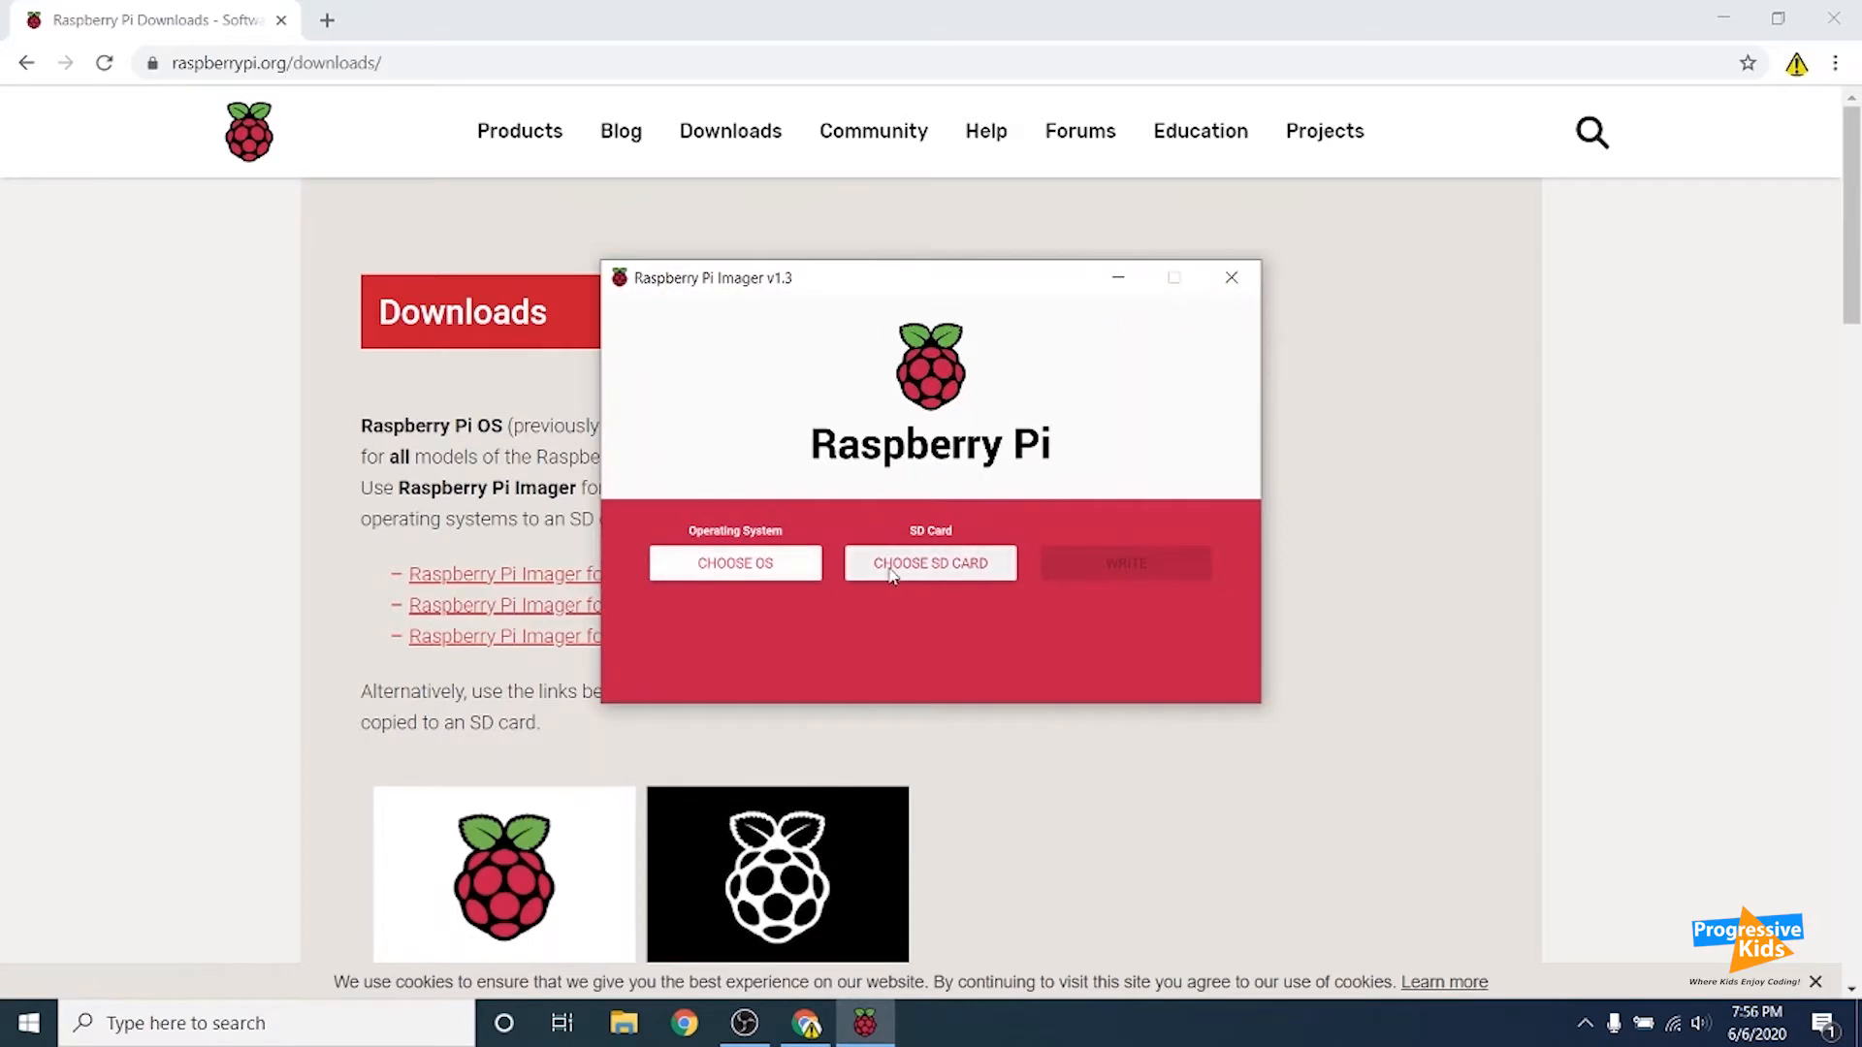
{"action": "left_click", "coordinate": [1232, 277]}
Download the ZIP of Raspberry Pi OS (32-bit) with desktop and recommended software from the Raspberry Pi OS page.
{"action": "scroll", "coordinate": [1831, 296], "scroll_direction": "down", "scroll_amount": 3}
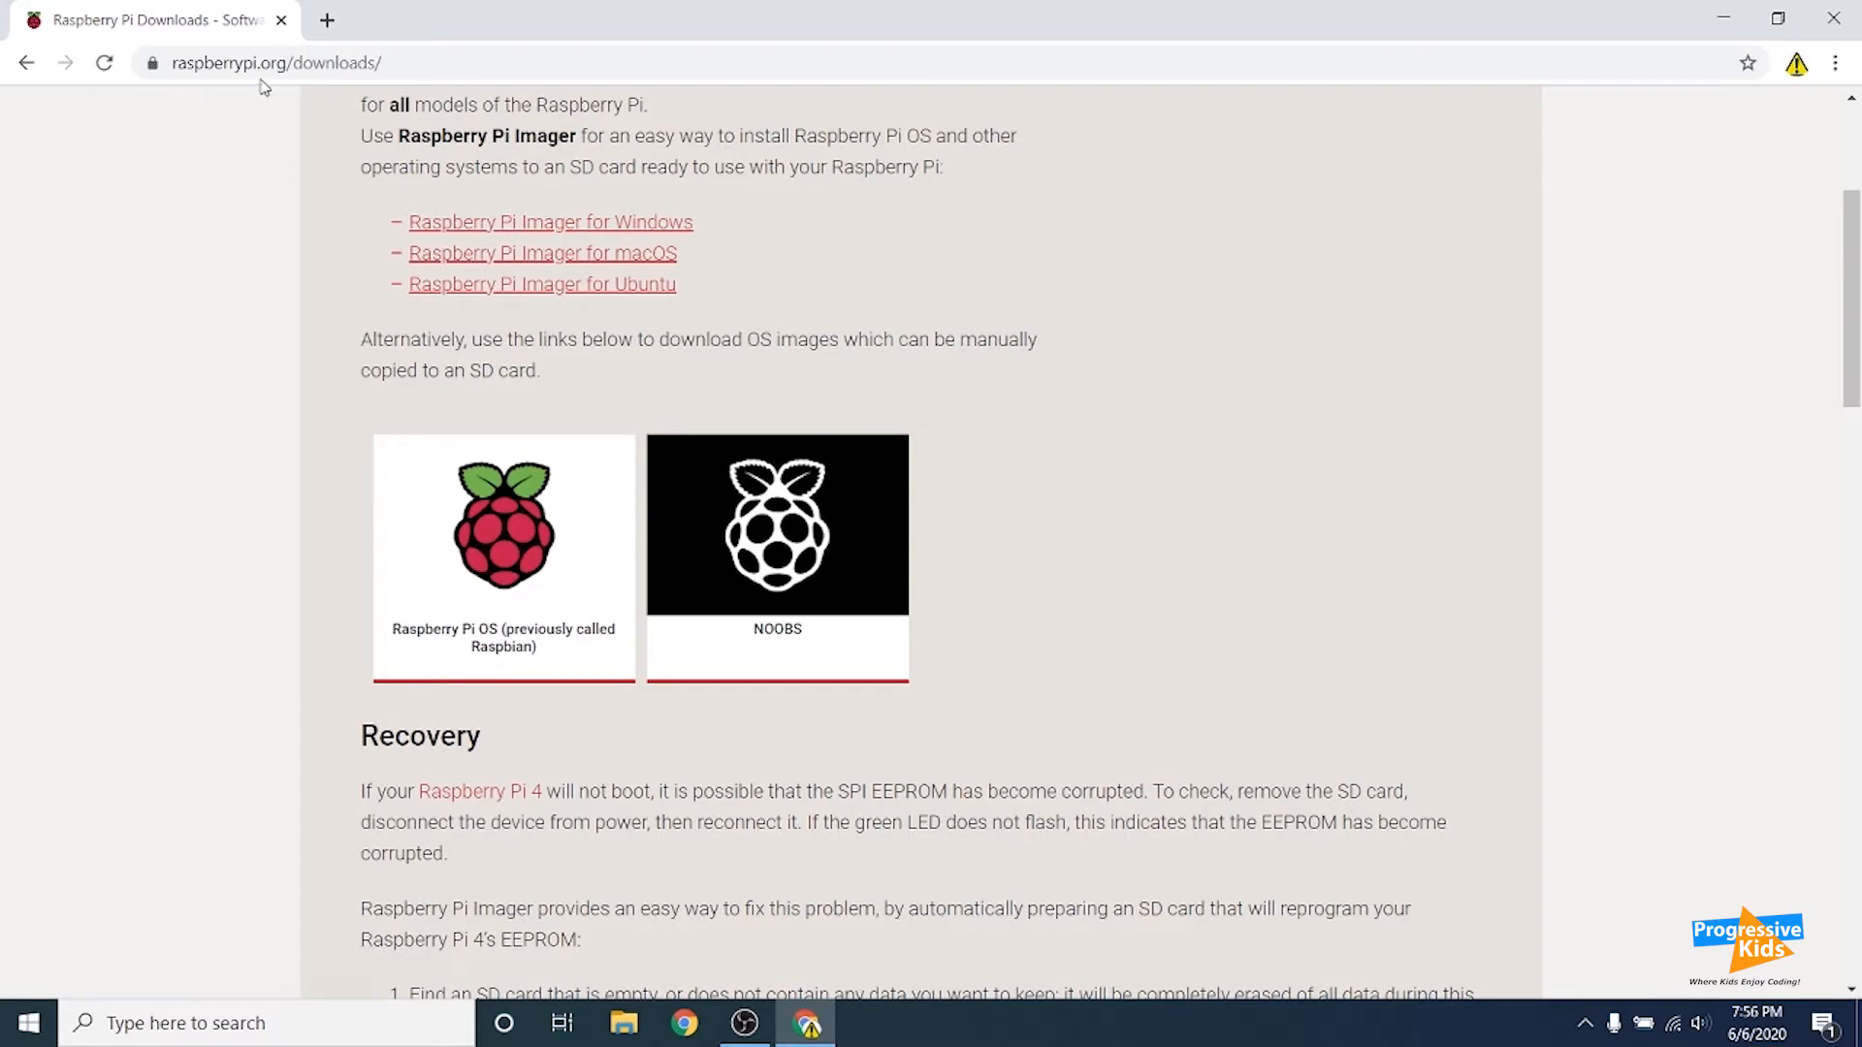
{"action": "left_click", "coordinate": [493, 532]}
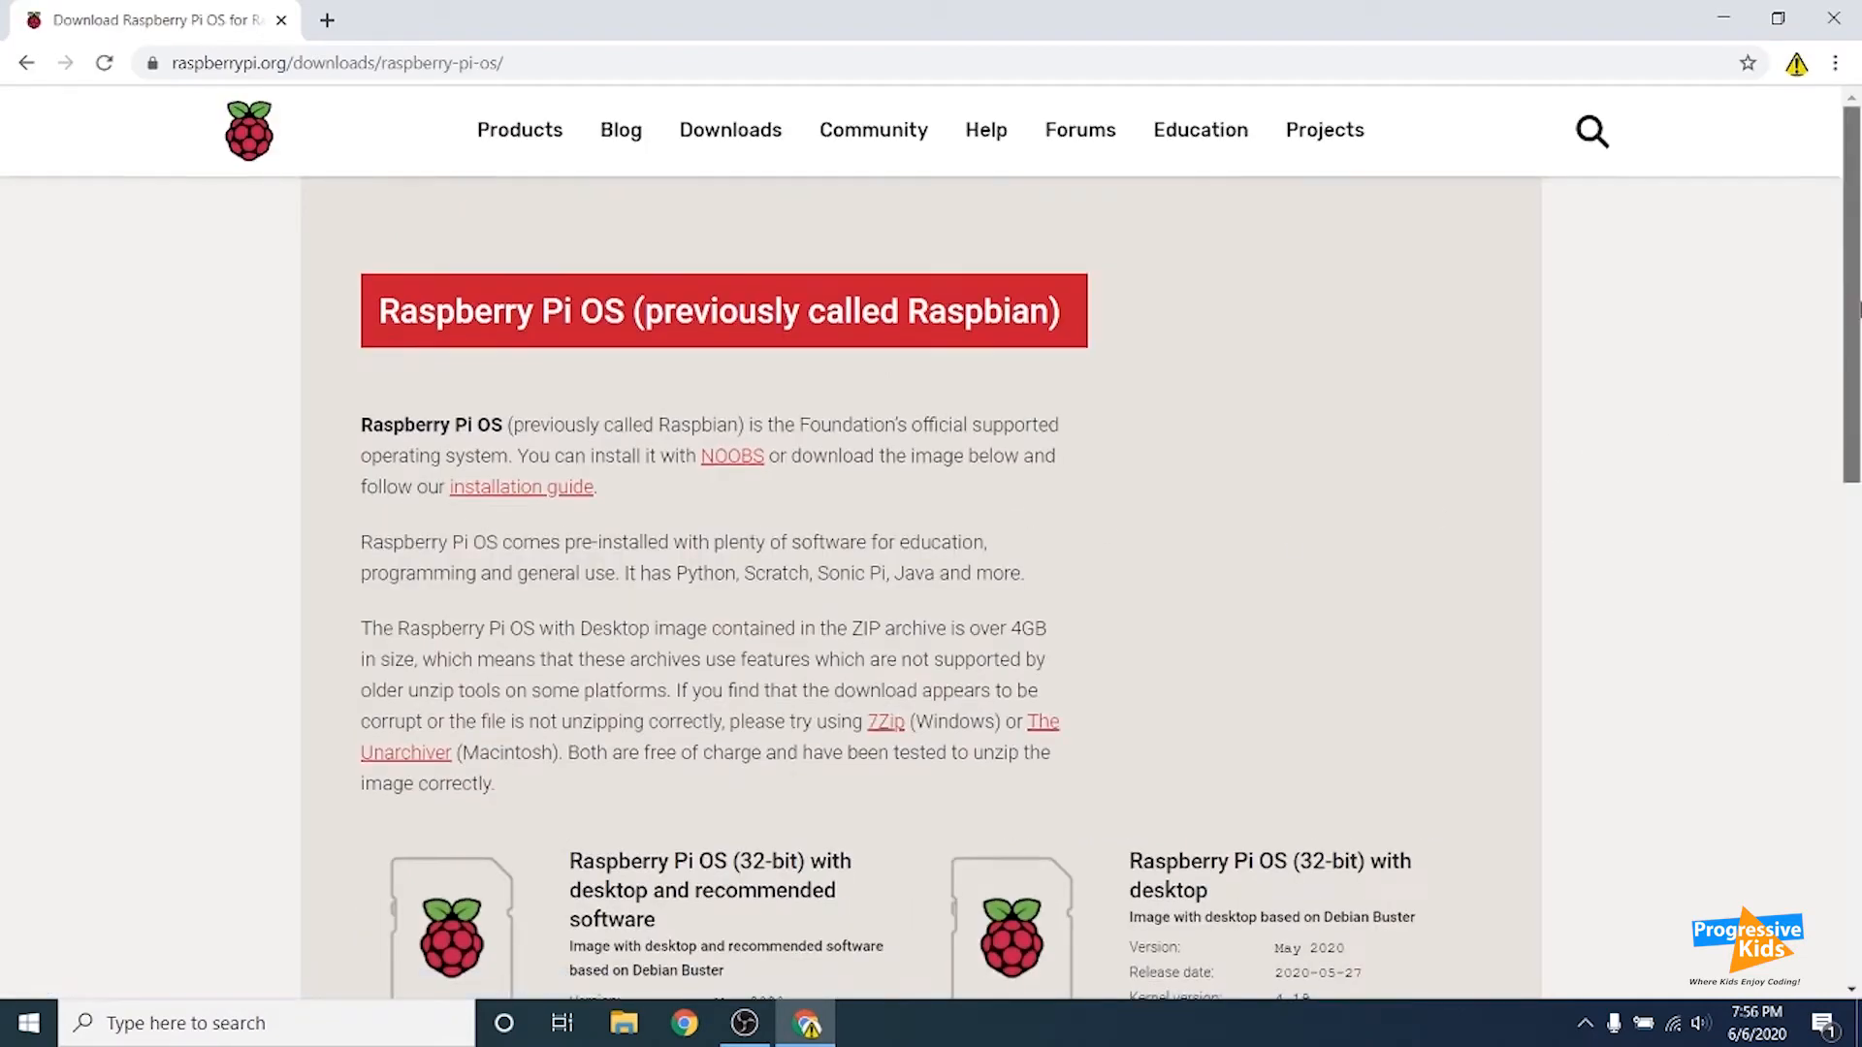
{"action": "left_click_drag", "start_coordinate": [1838, 311], "coordinate": [1838, 471]}
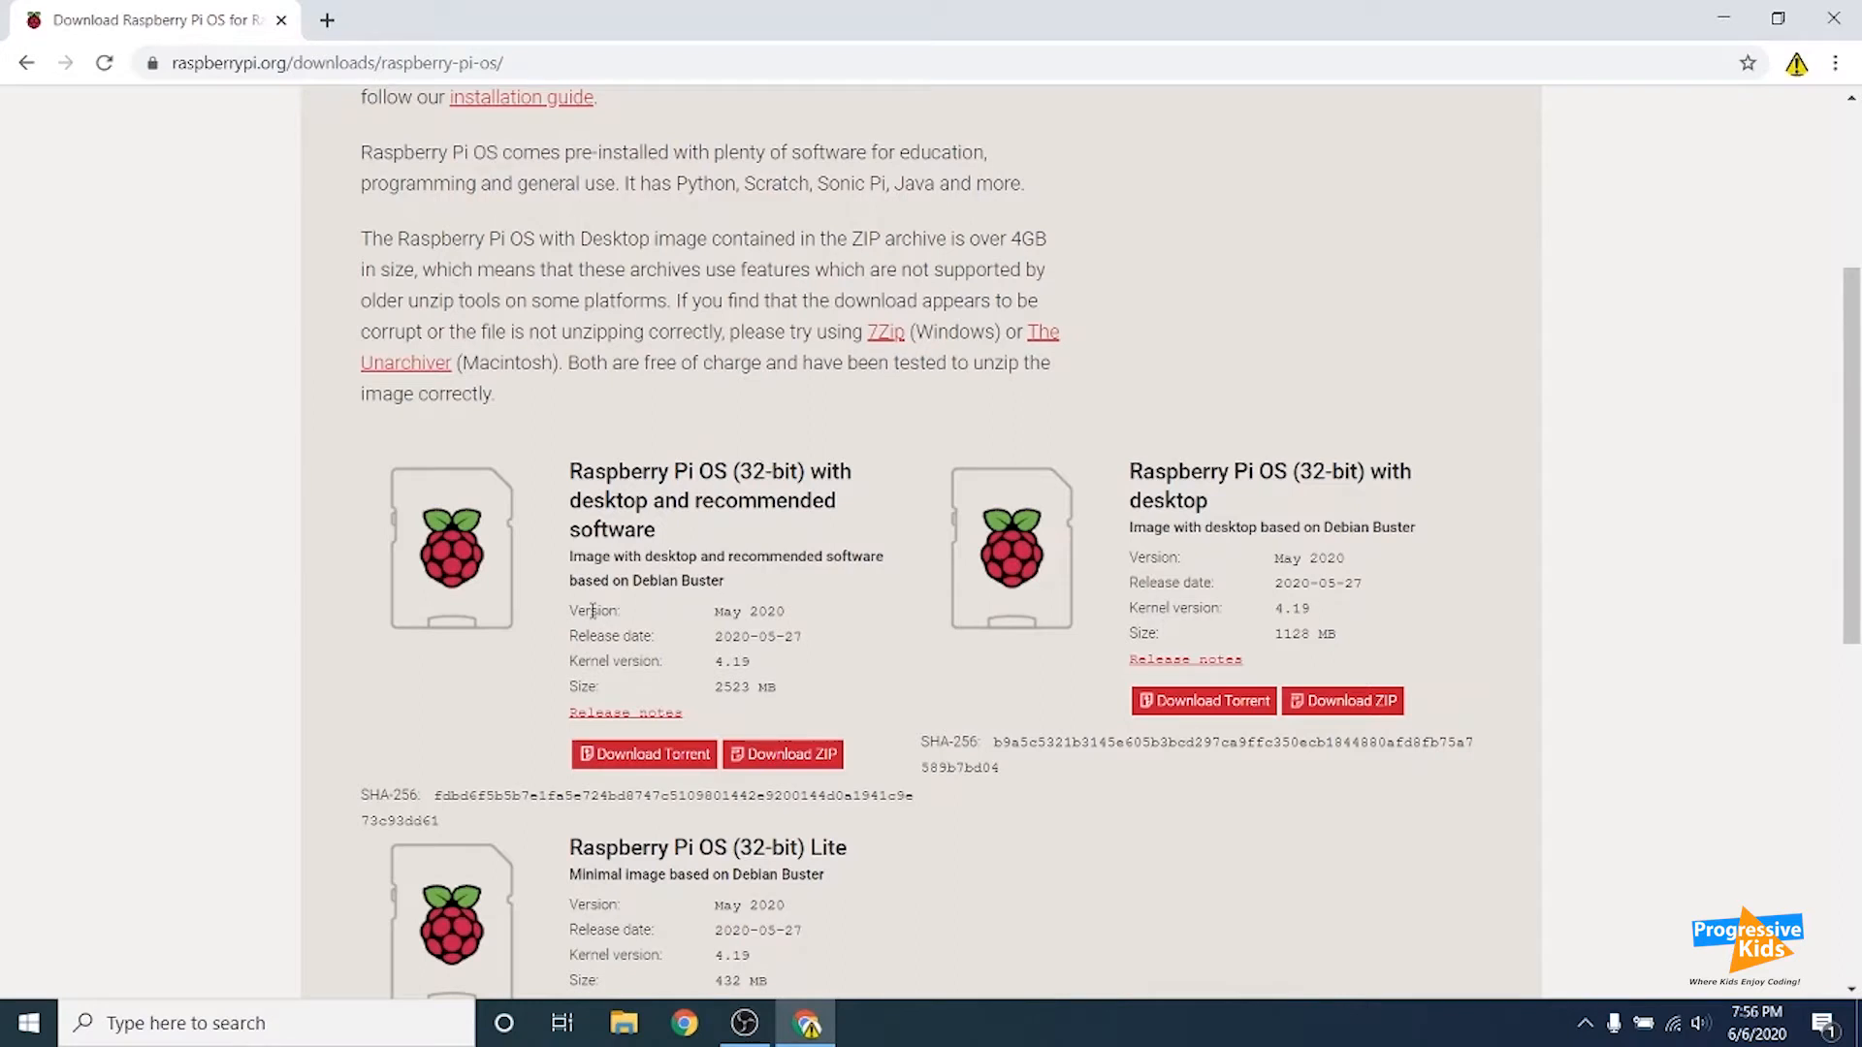
{"action": "scroll", "coordinate": [593, 611], "scroll_direction": "down", "scroll_amount": 1}
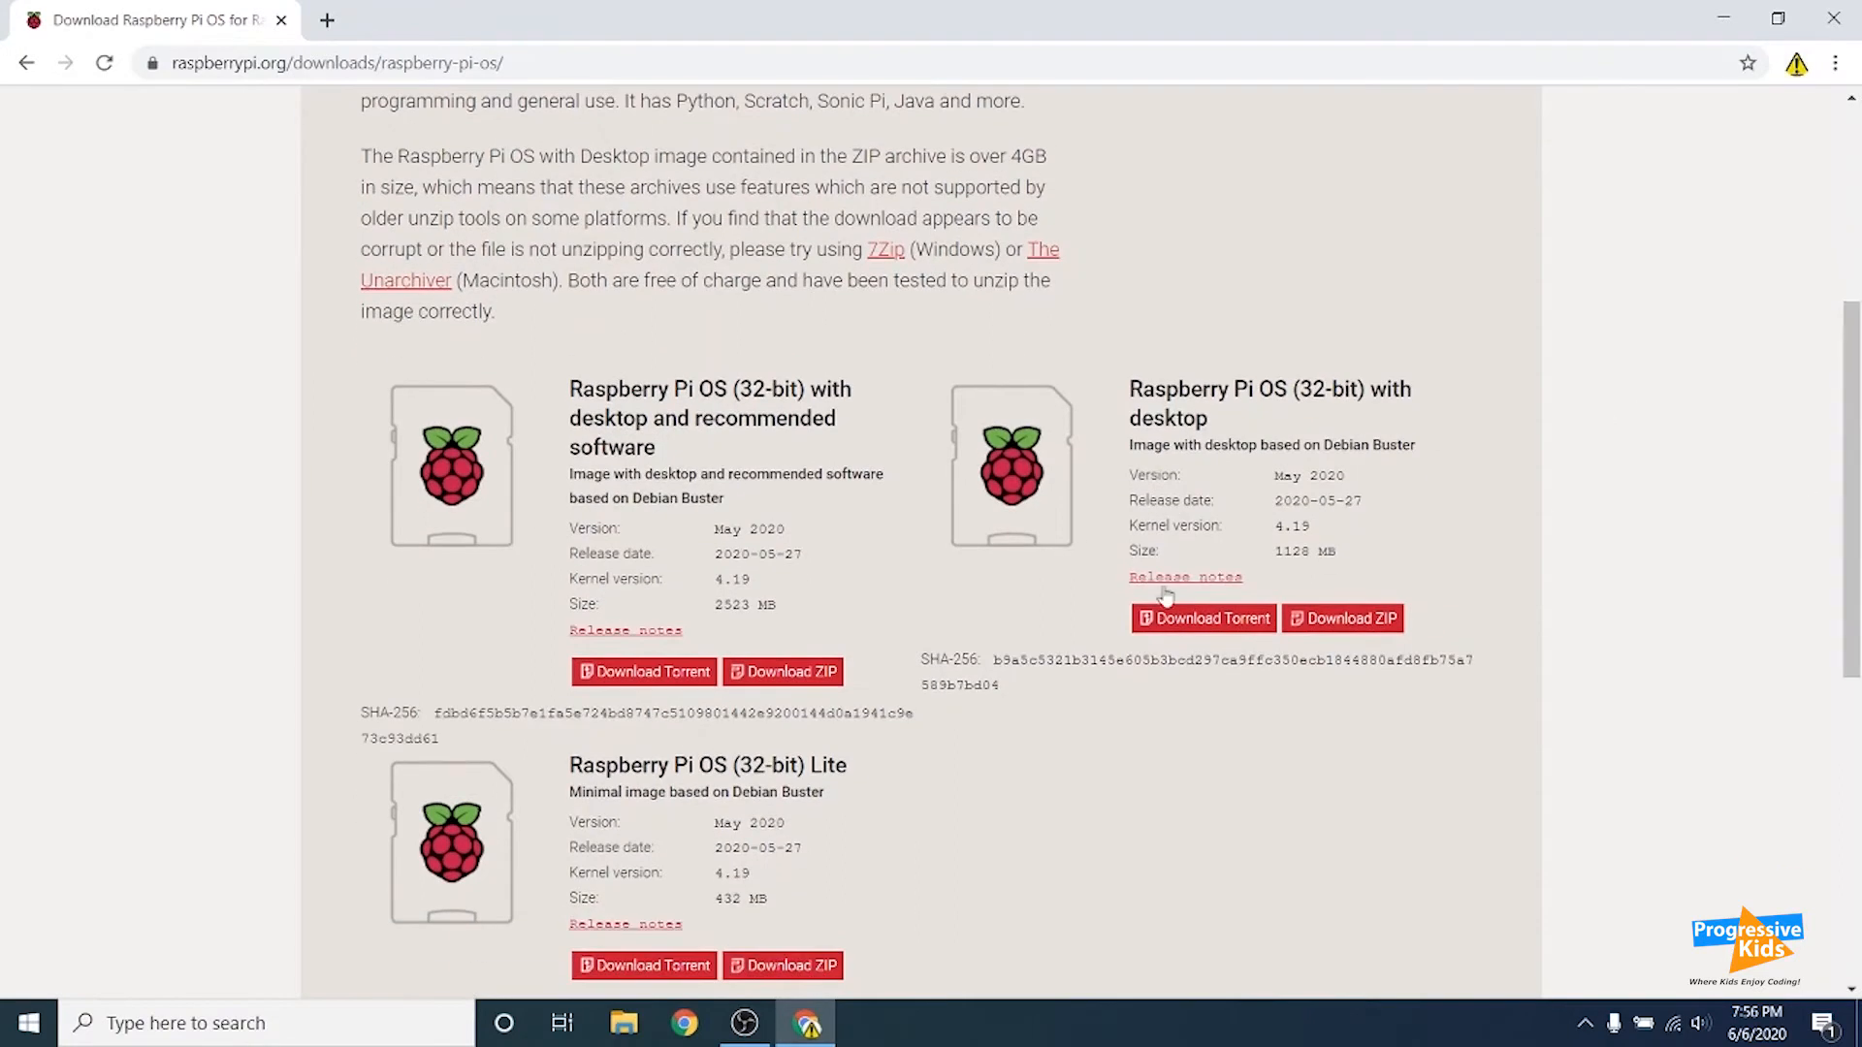
{"action": "left_click", "coordinate": [747, 677]}
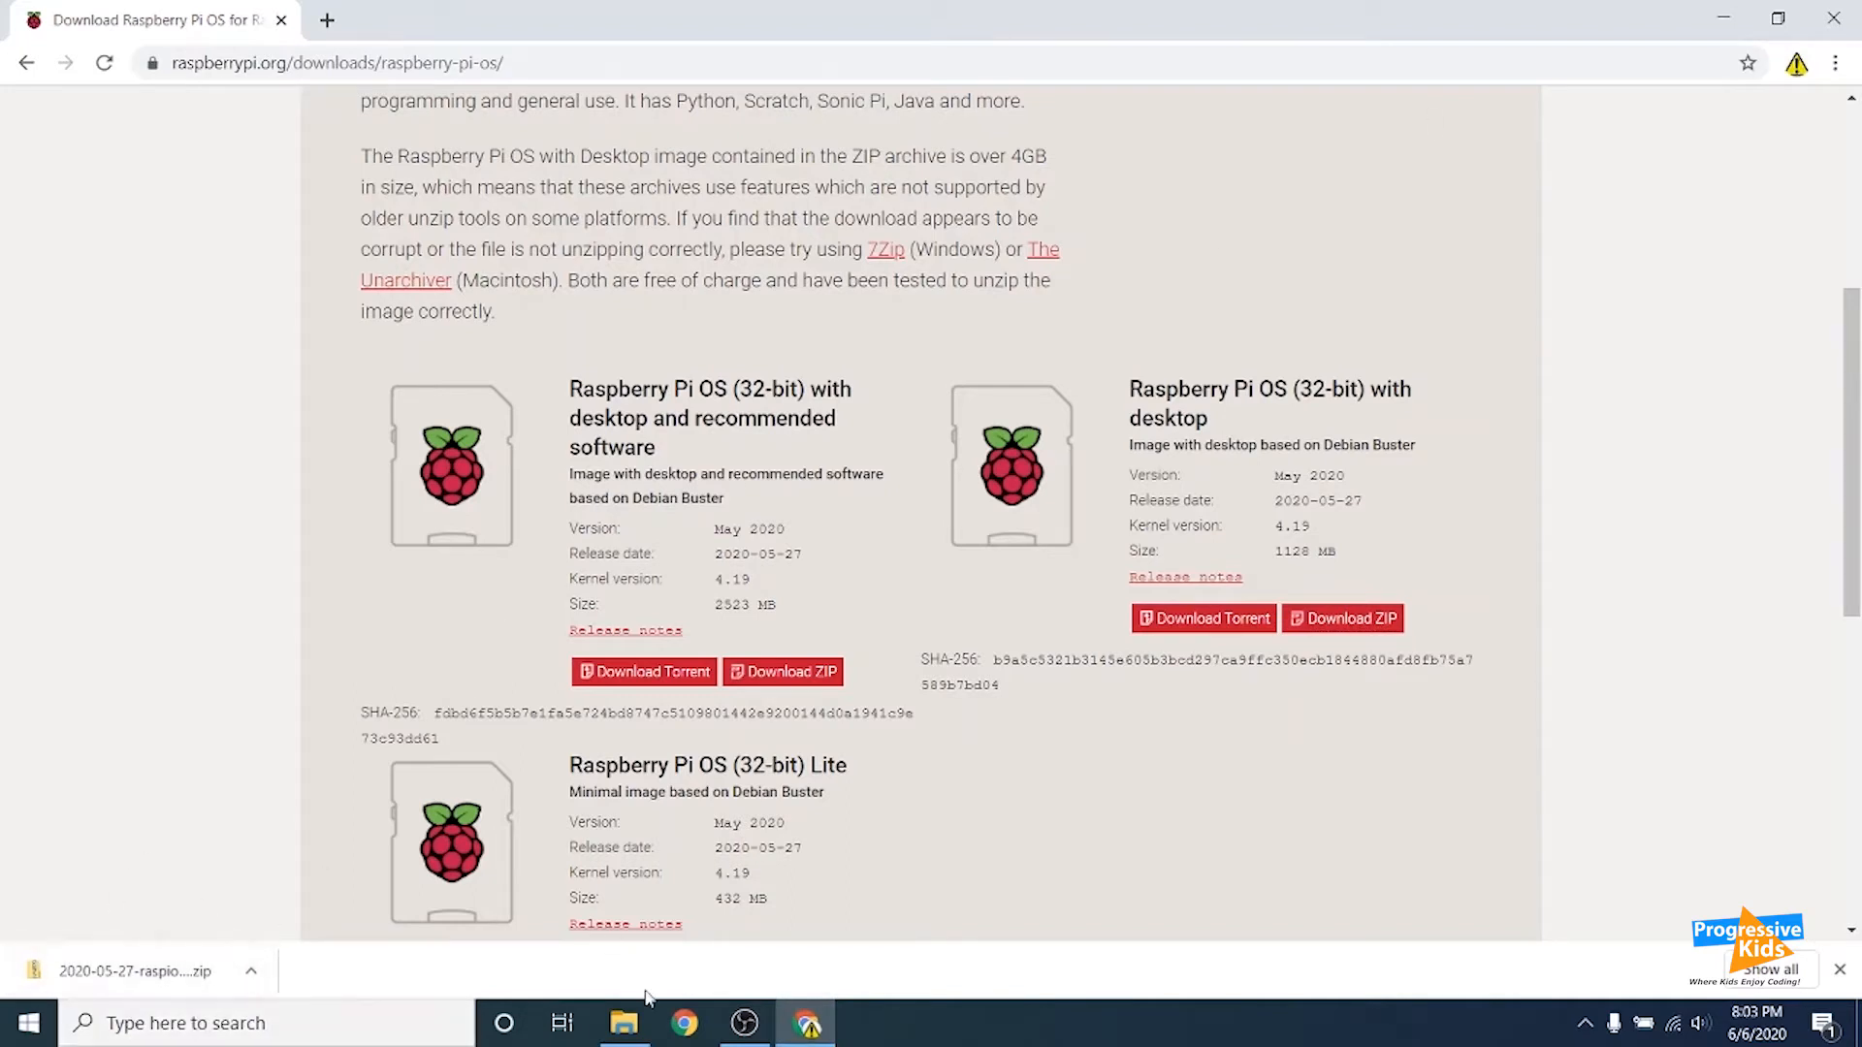
Extract 2020-05-27-raspios-buster-full-armhf.zip from the Downloads folder into the proposed folder of the same name.
{"action": "left_click", "coordinate": [636, 1028]}
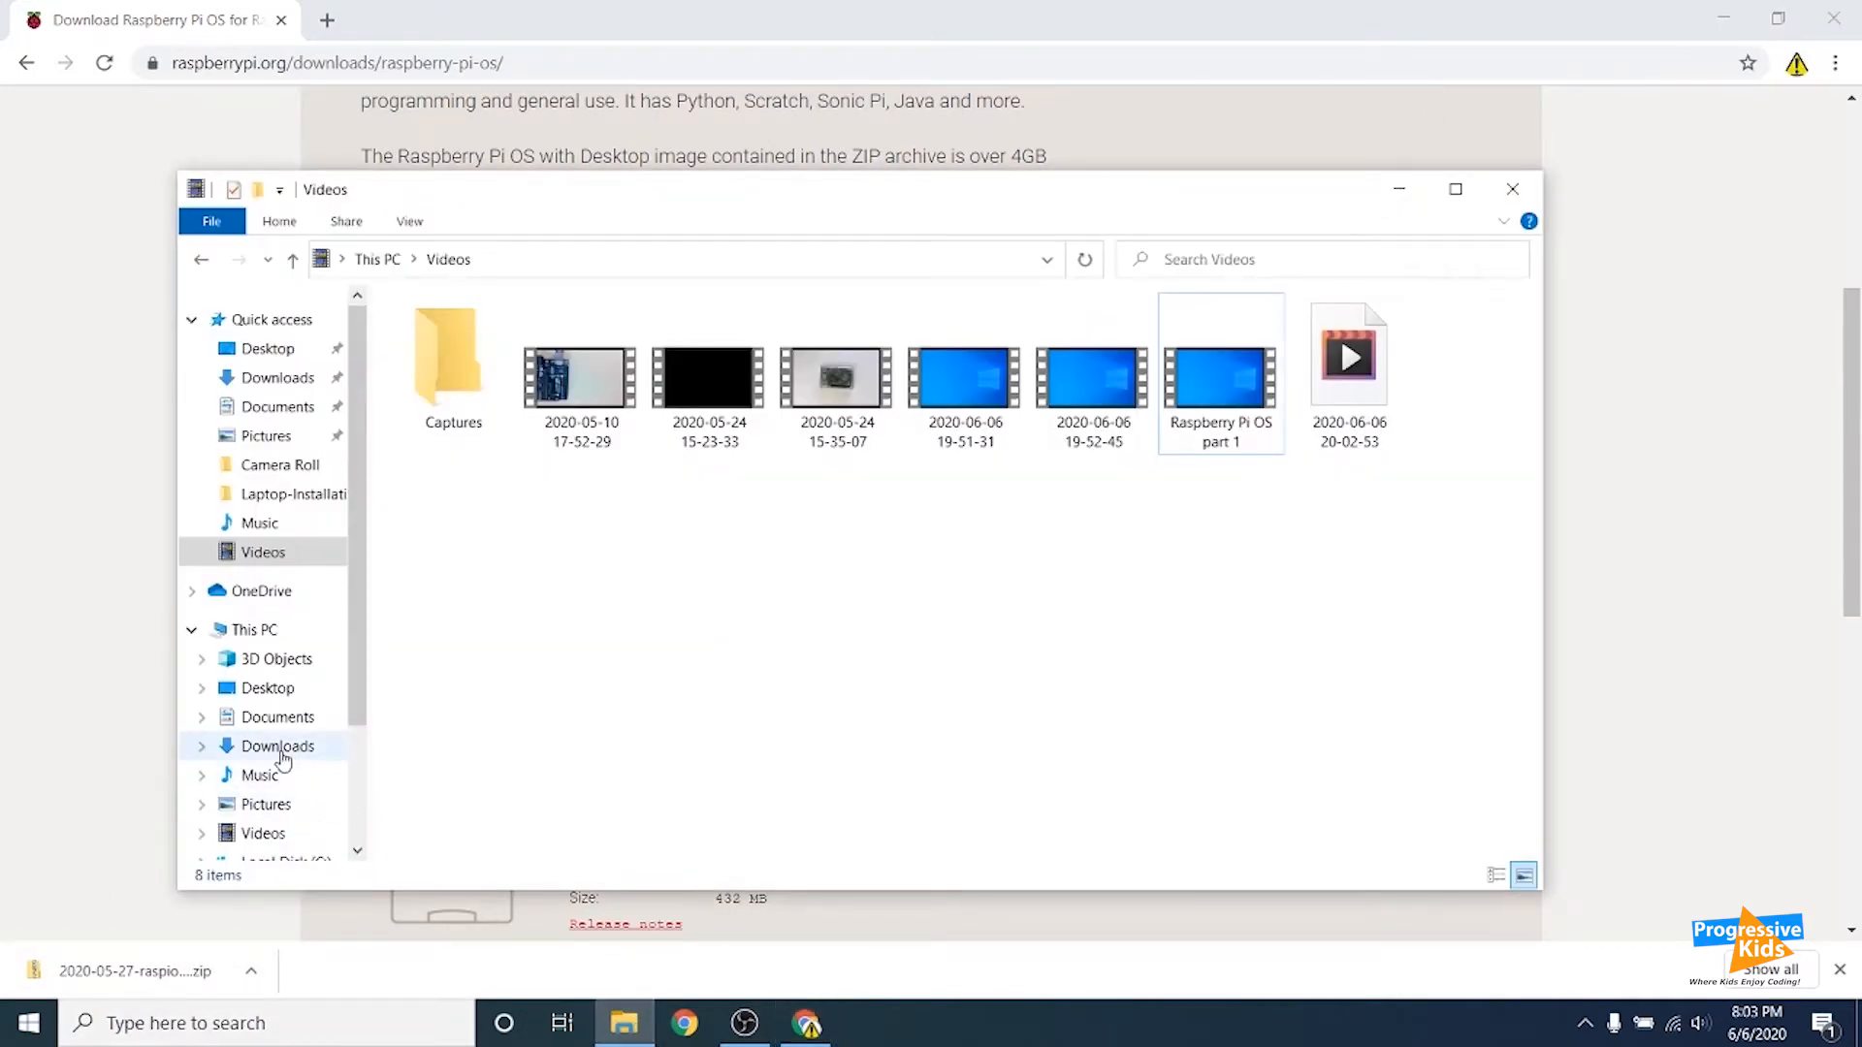
{"action": "left_click", "coordinate": [279, 749]}
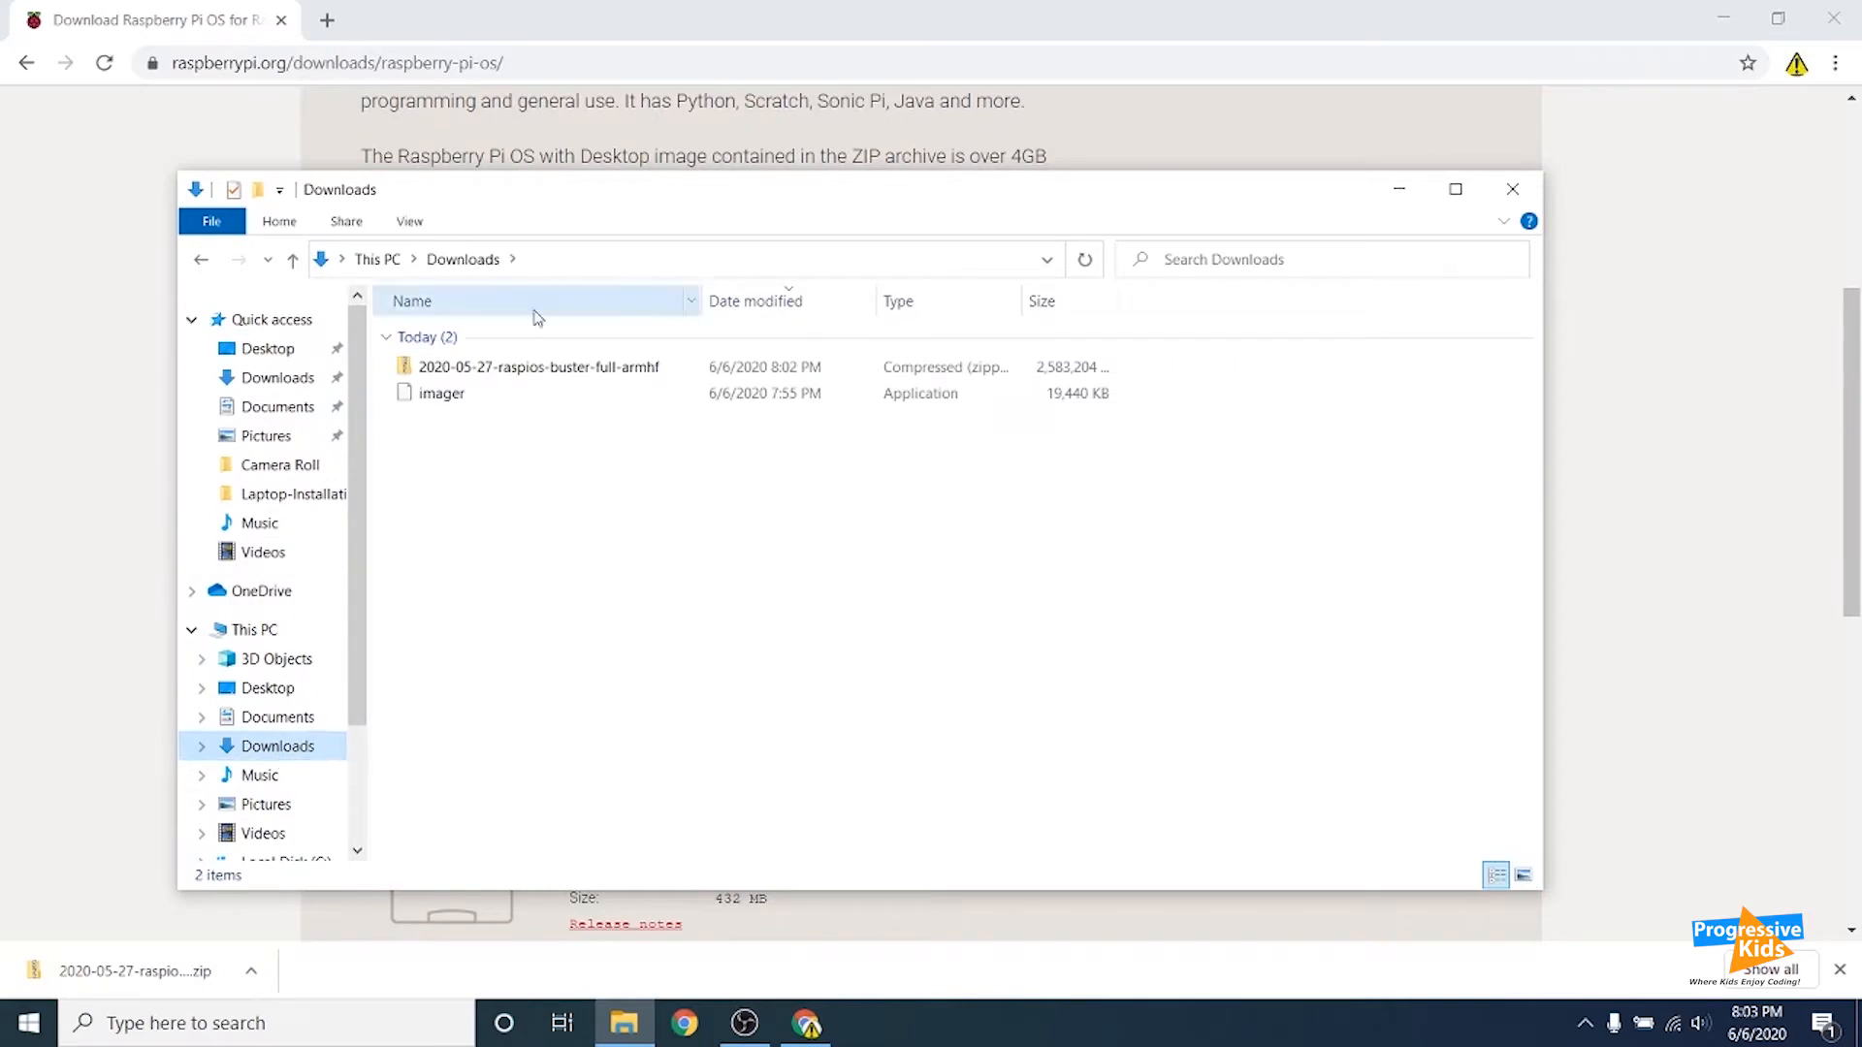
{"action": "left_click", "coordinate": [558, 372]}
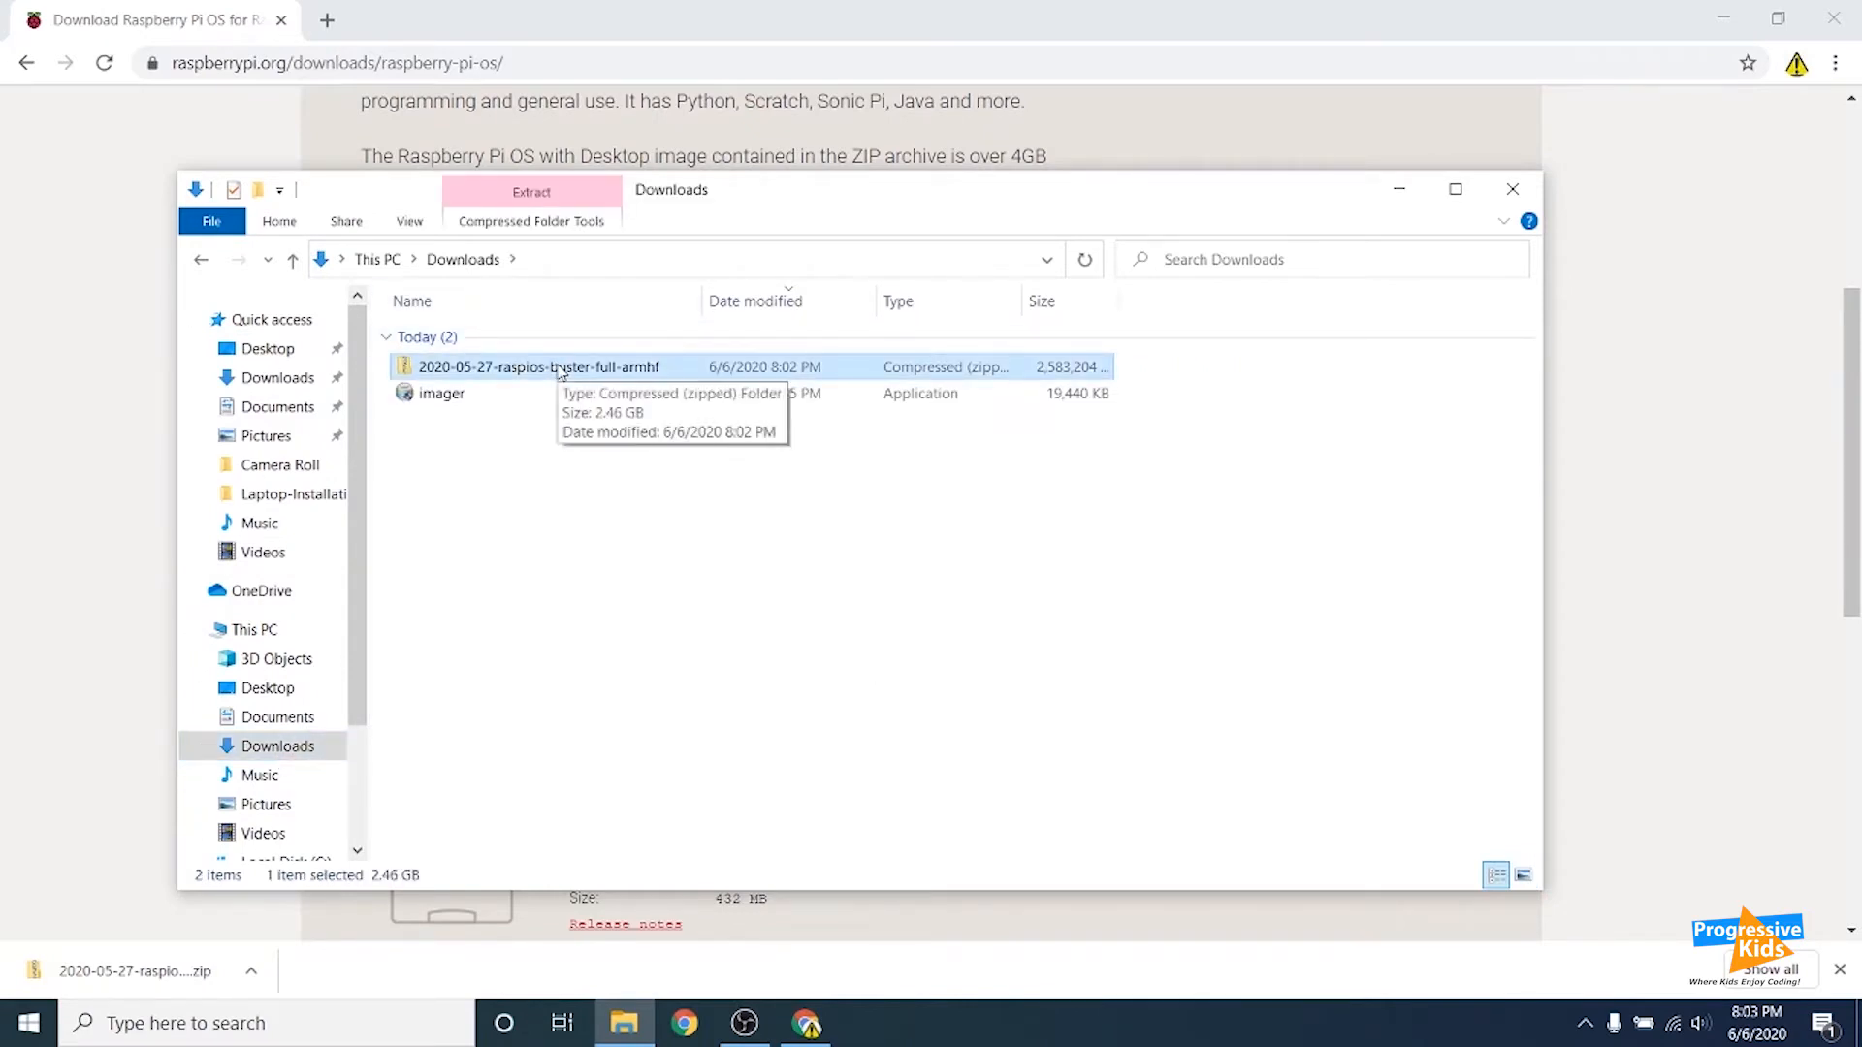
{"action": "right_click", "coordinate": [560, 372]}
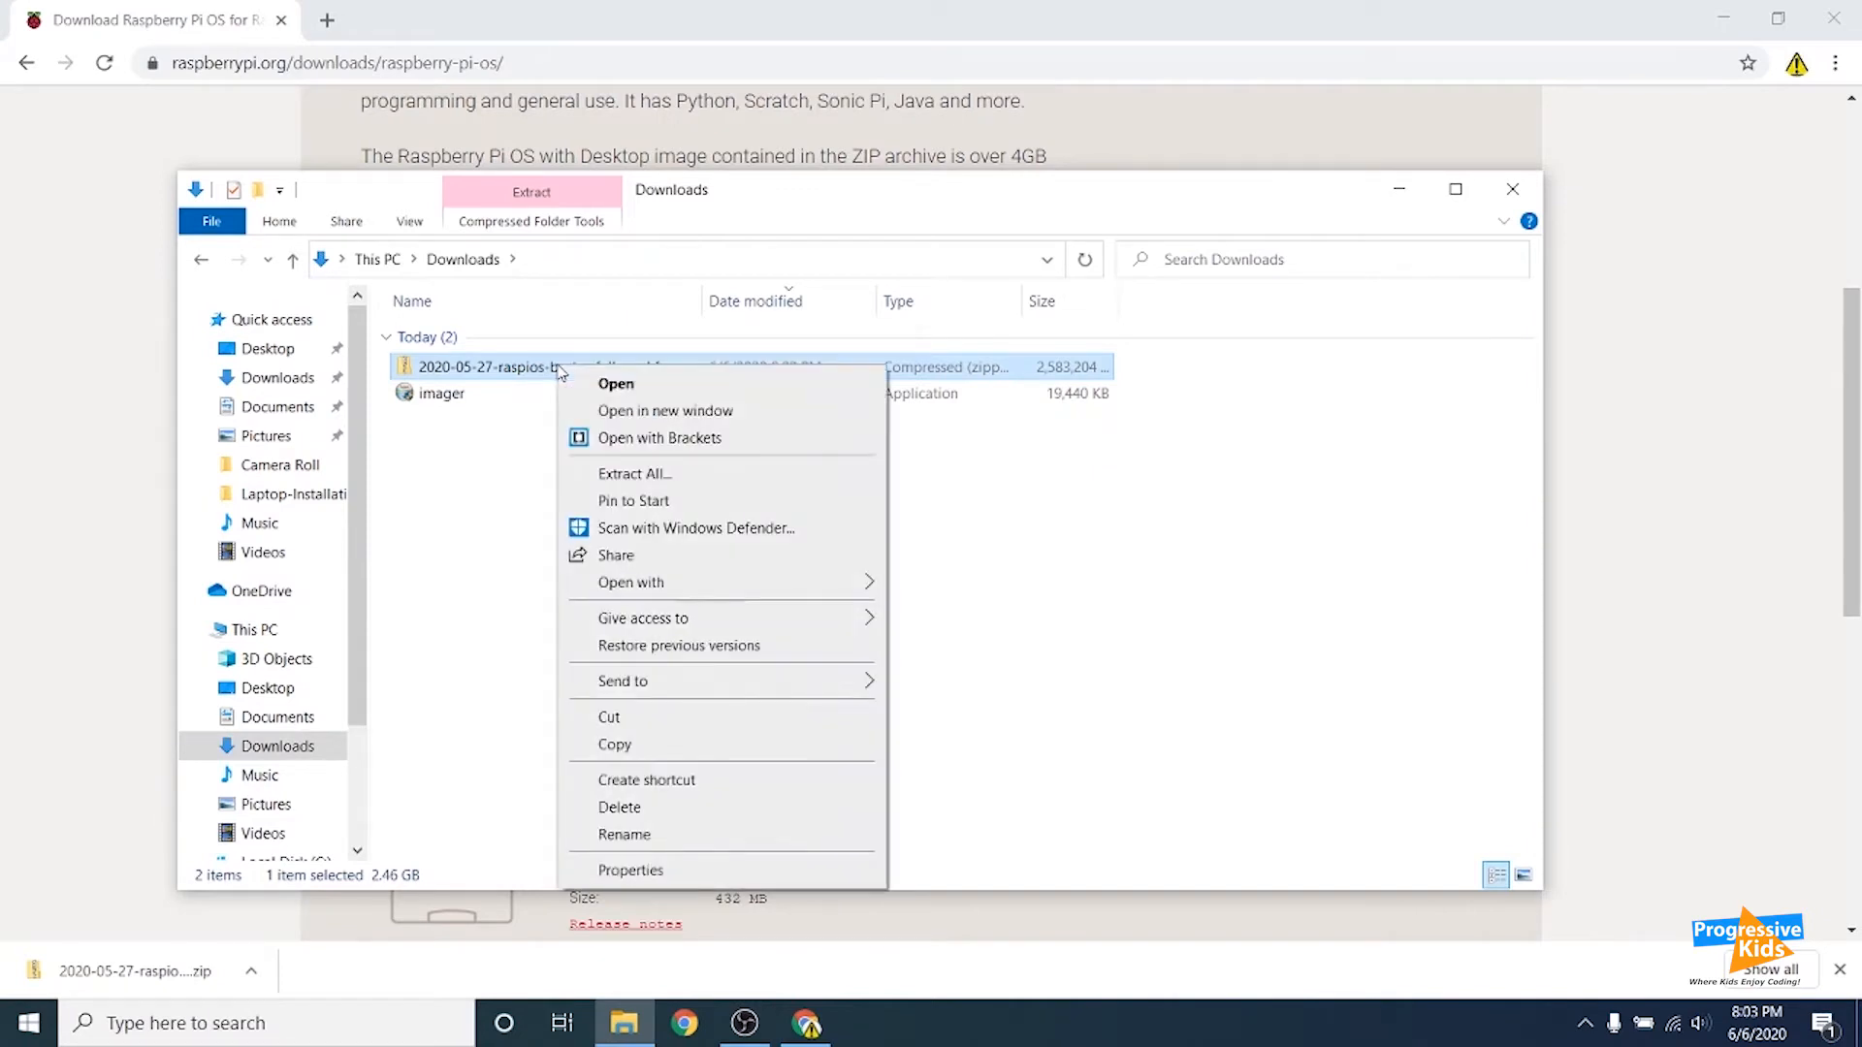
{"action": "left_click", "coordinate": [602, 474]}
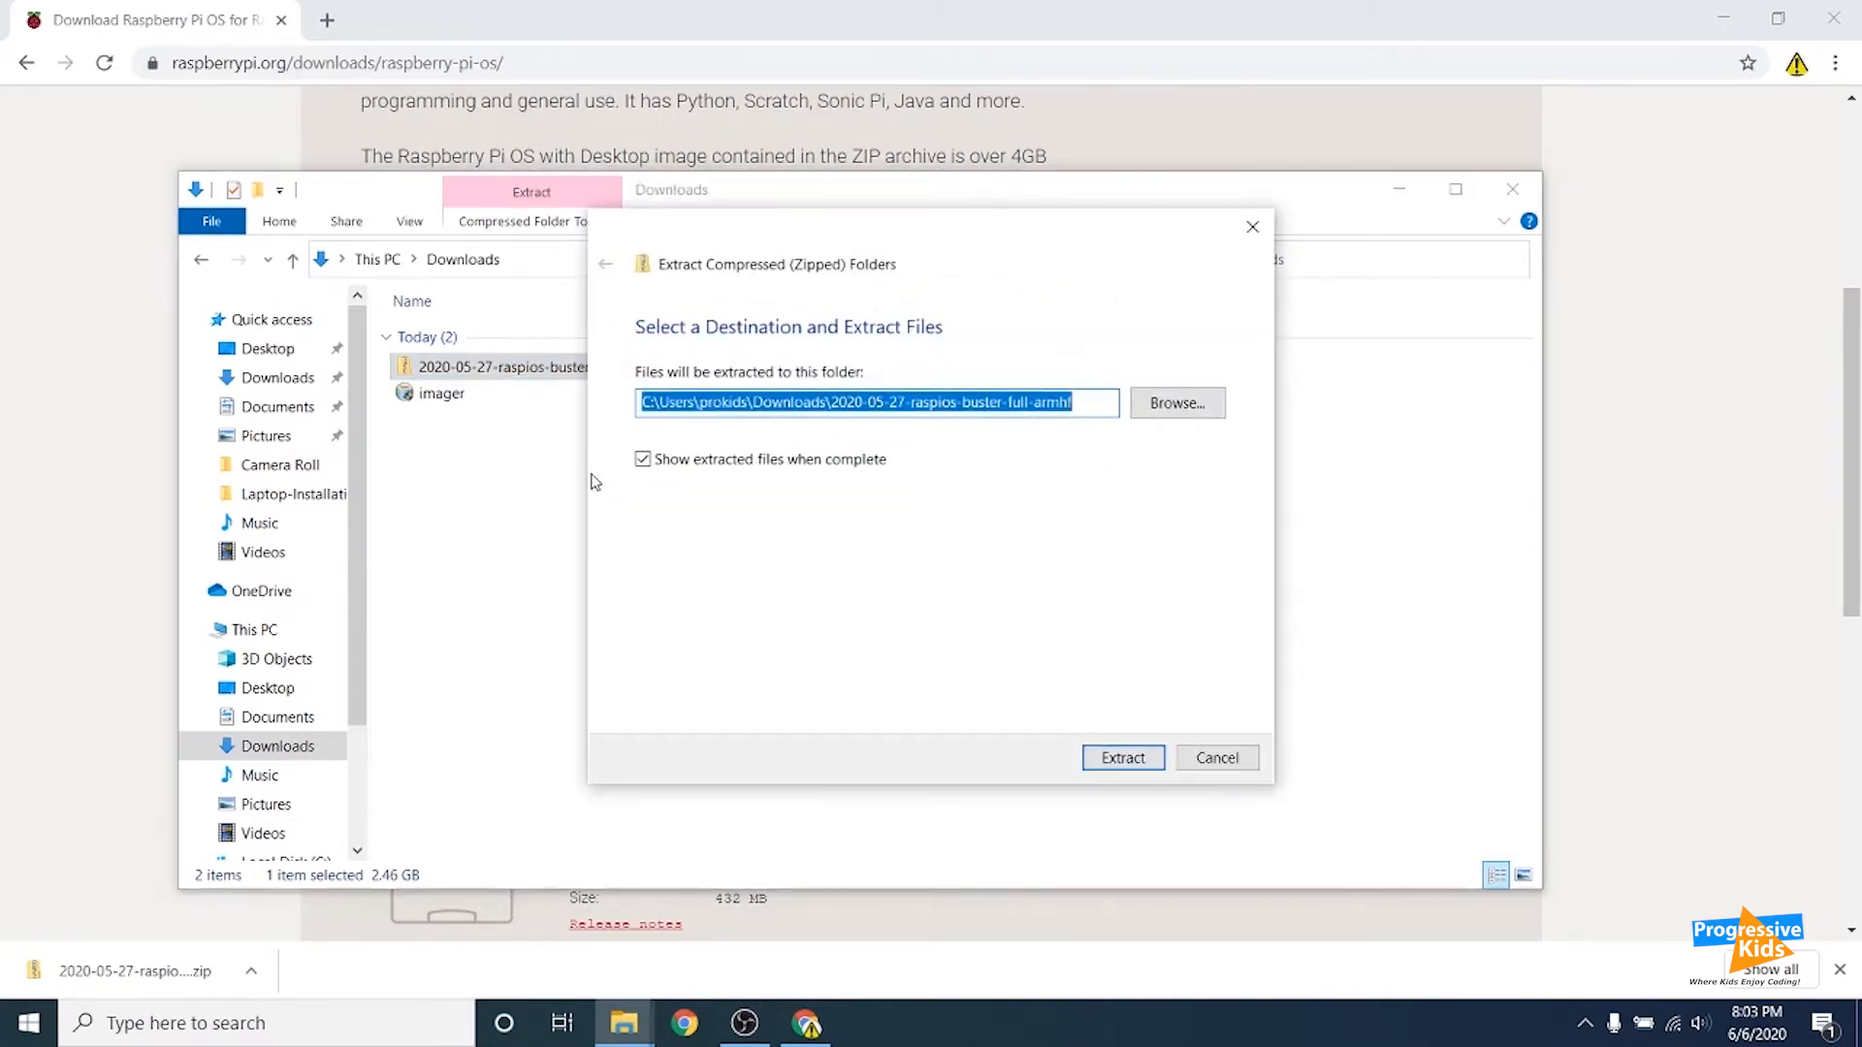
{"action": "left_click", "coordinate": [1102, 759]}
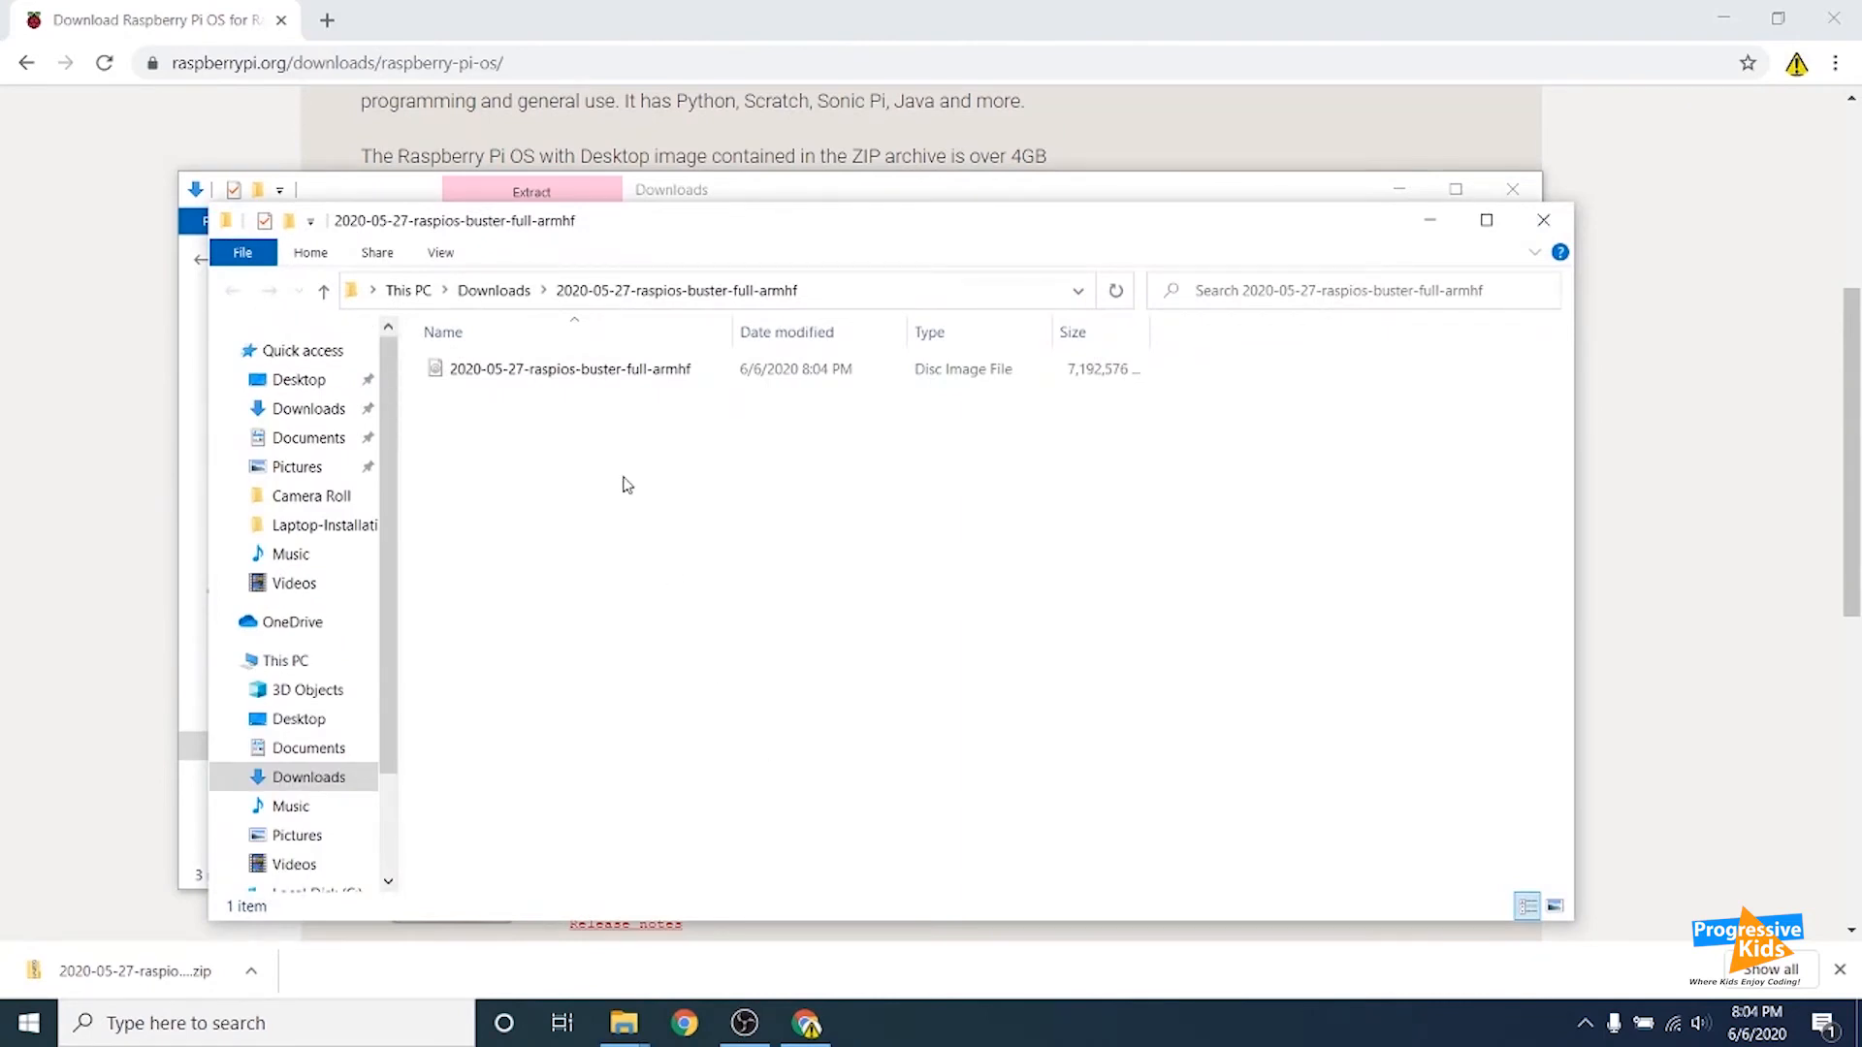
{"action": "left_click_drag", "start_coordinate": [727, 516], "coordinate": [412, 342]}
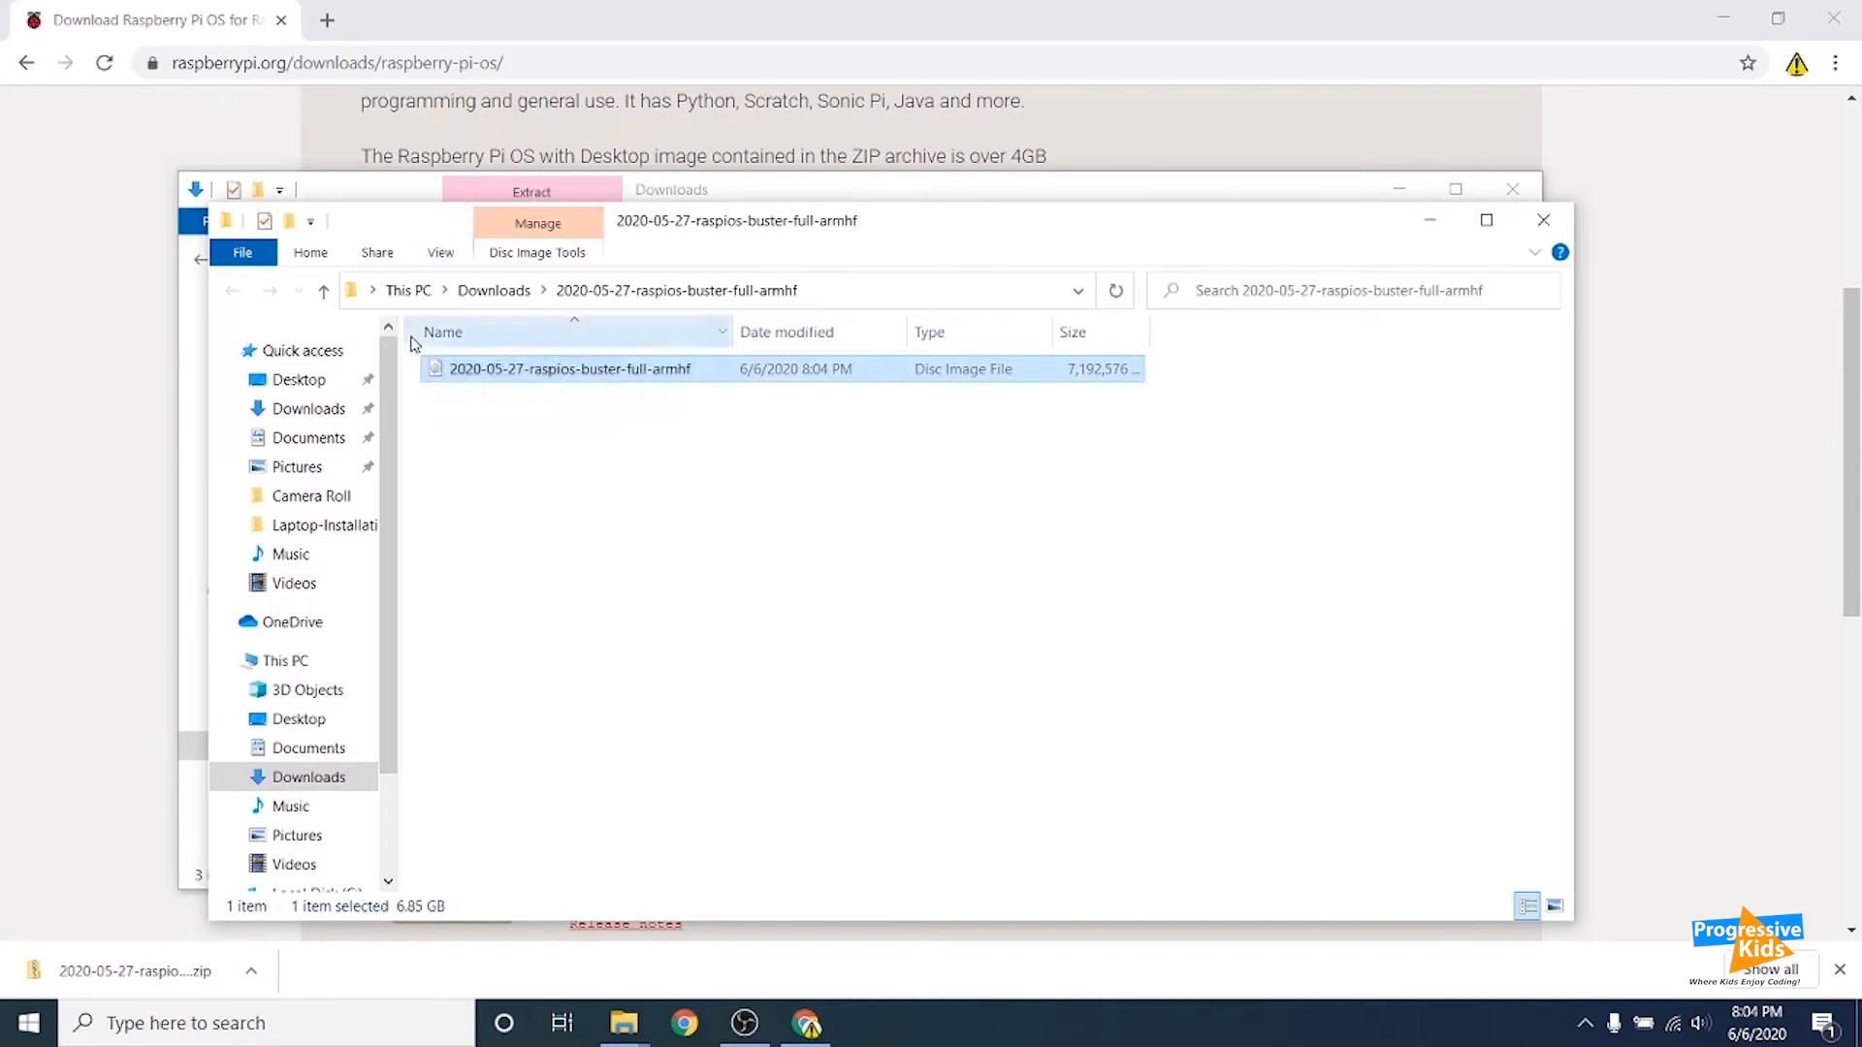
{"action": "left_click", "coordinate": [619, 537]}
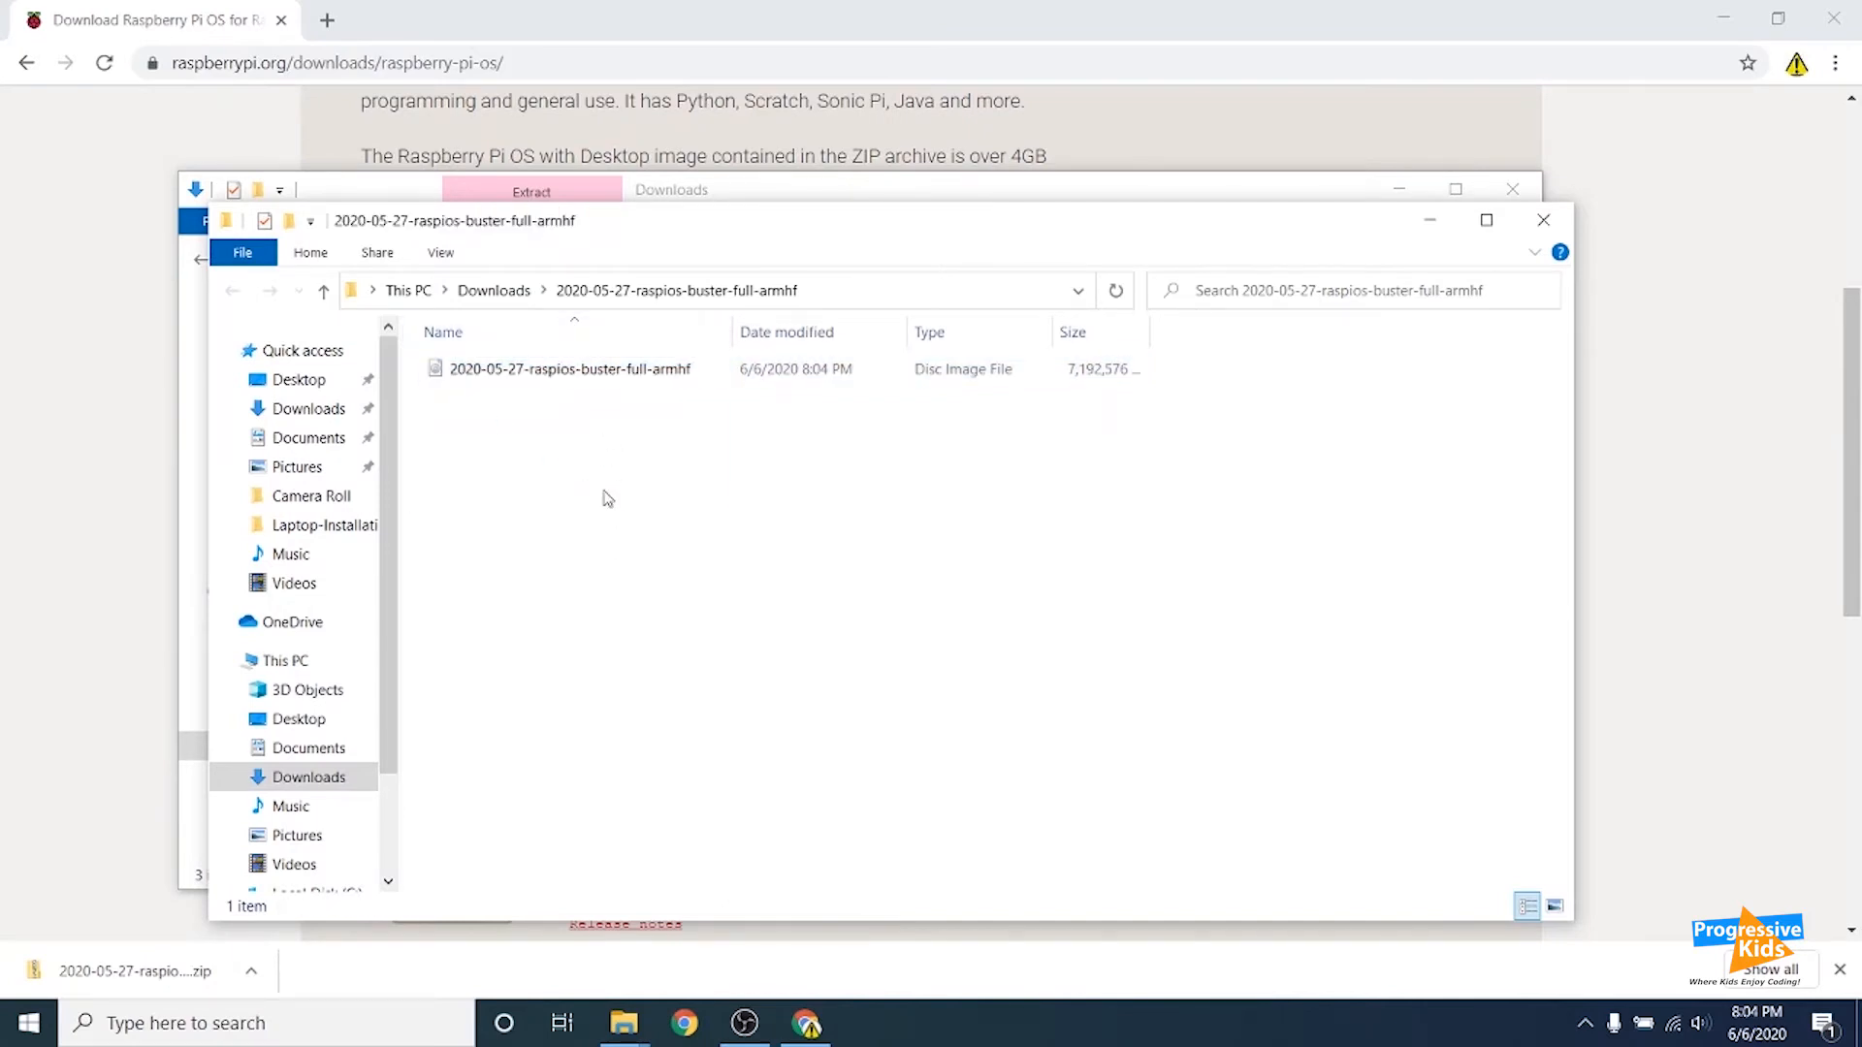
{"action": "left_click_drag", "start_coordinate": [659, 519], "coordinate": [423, 347]}
{"action": "left_click", "coordinate": [520, 489]}
Find Raspberry Pi Imager with a Windows search for "raspberr" and launch it.
{"action": "left_click", "coordinate": [277, 1036]}
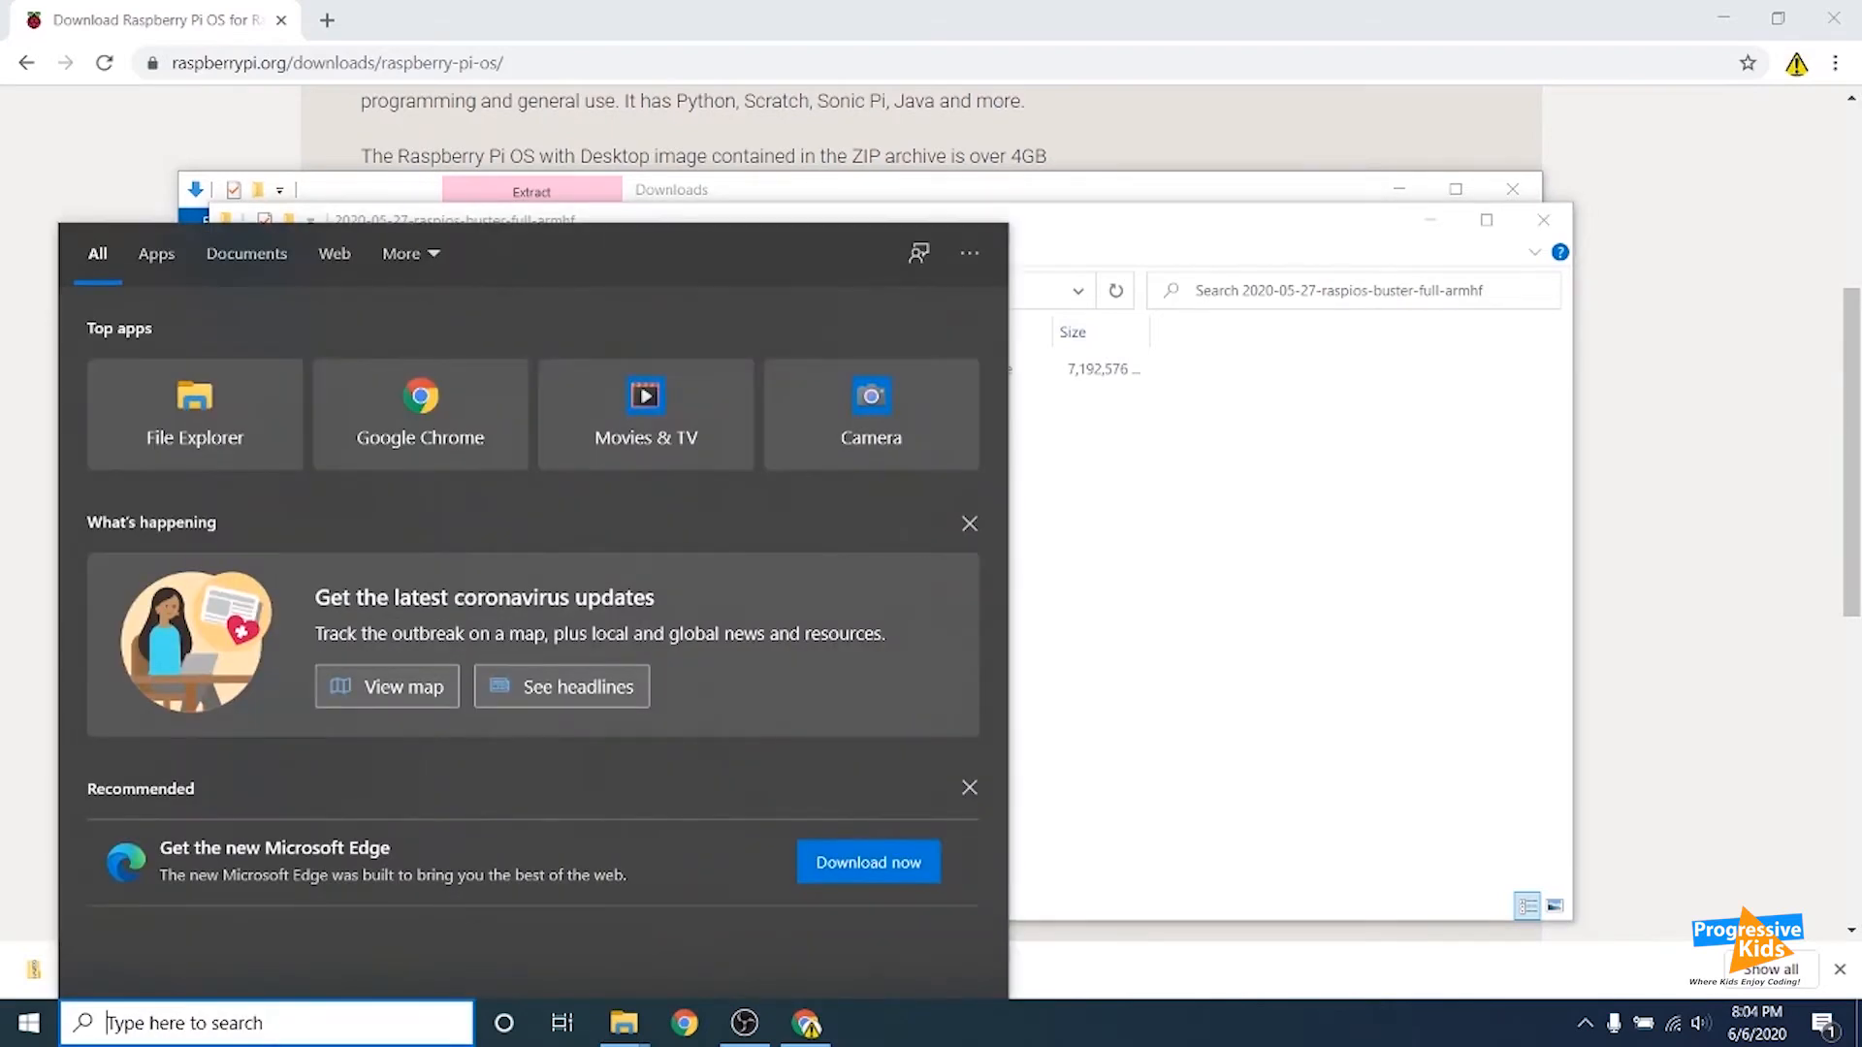
{"action": "type", "text": "raspberr"}
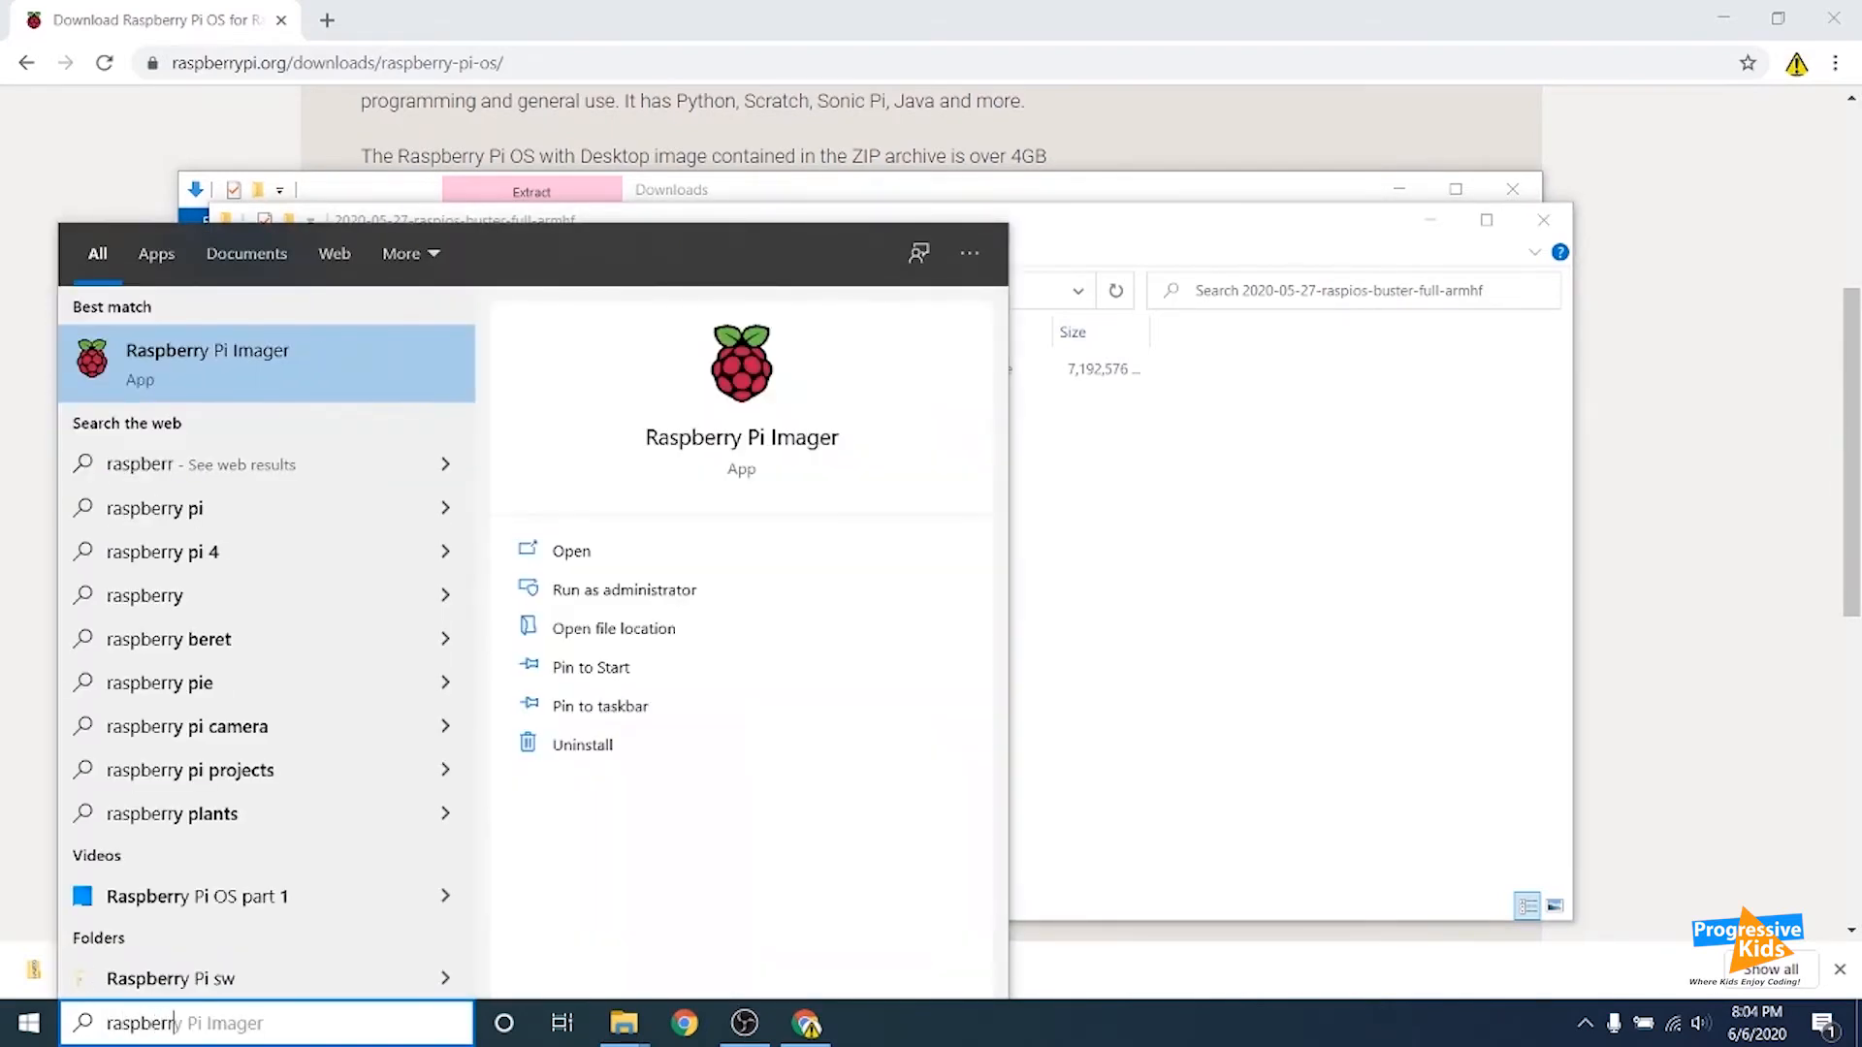
{"action": "key", "text": "Escape"}
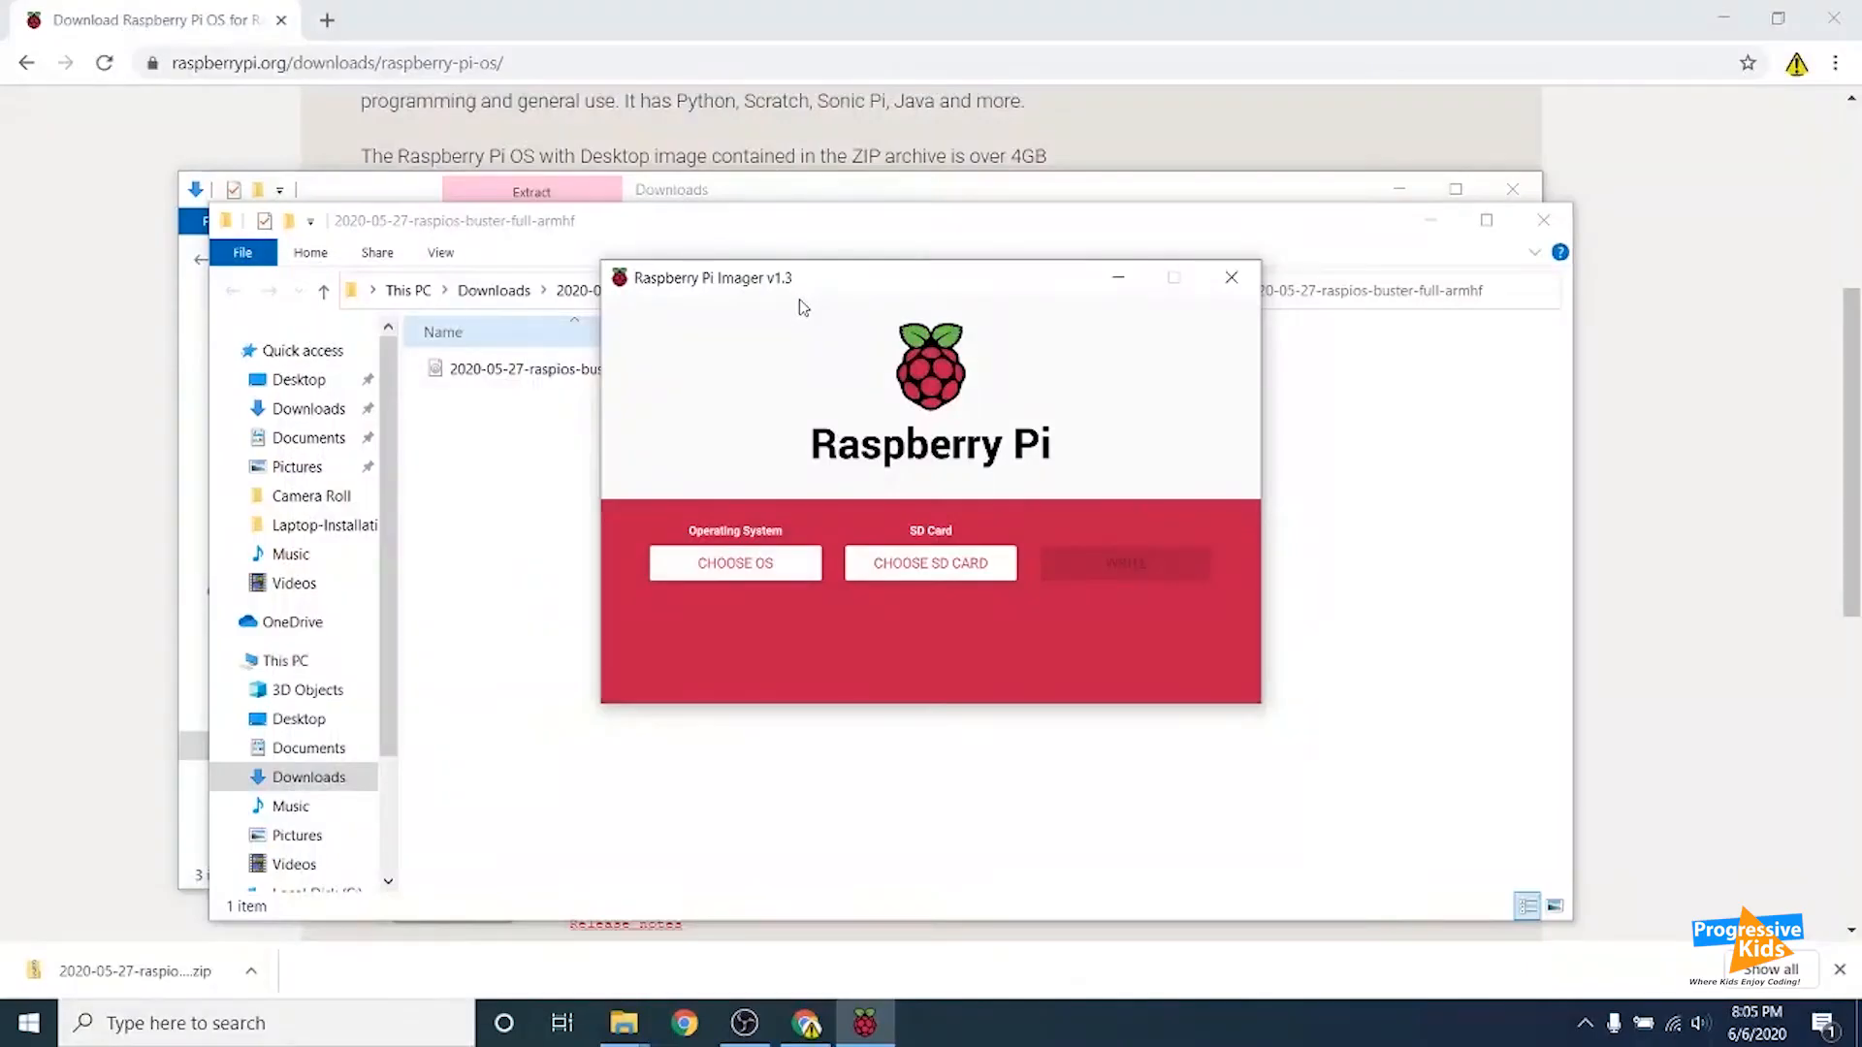
{"action": "left_click_drag", "start_coordinate": [840, 287], "coordinate": [666, 264]}
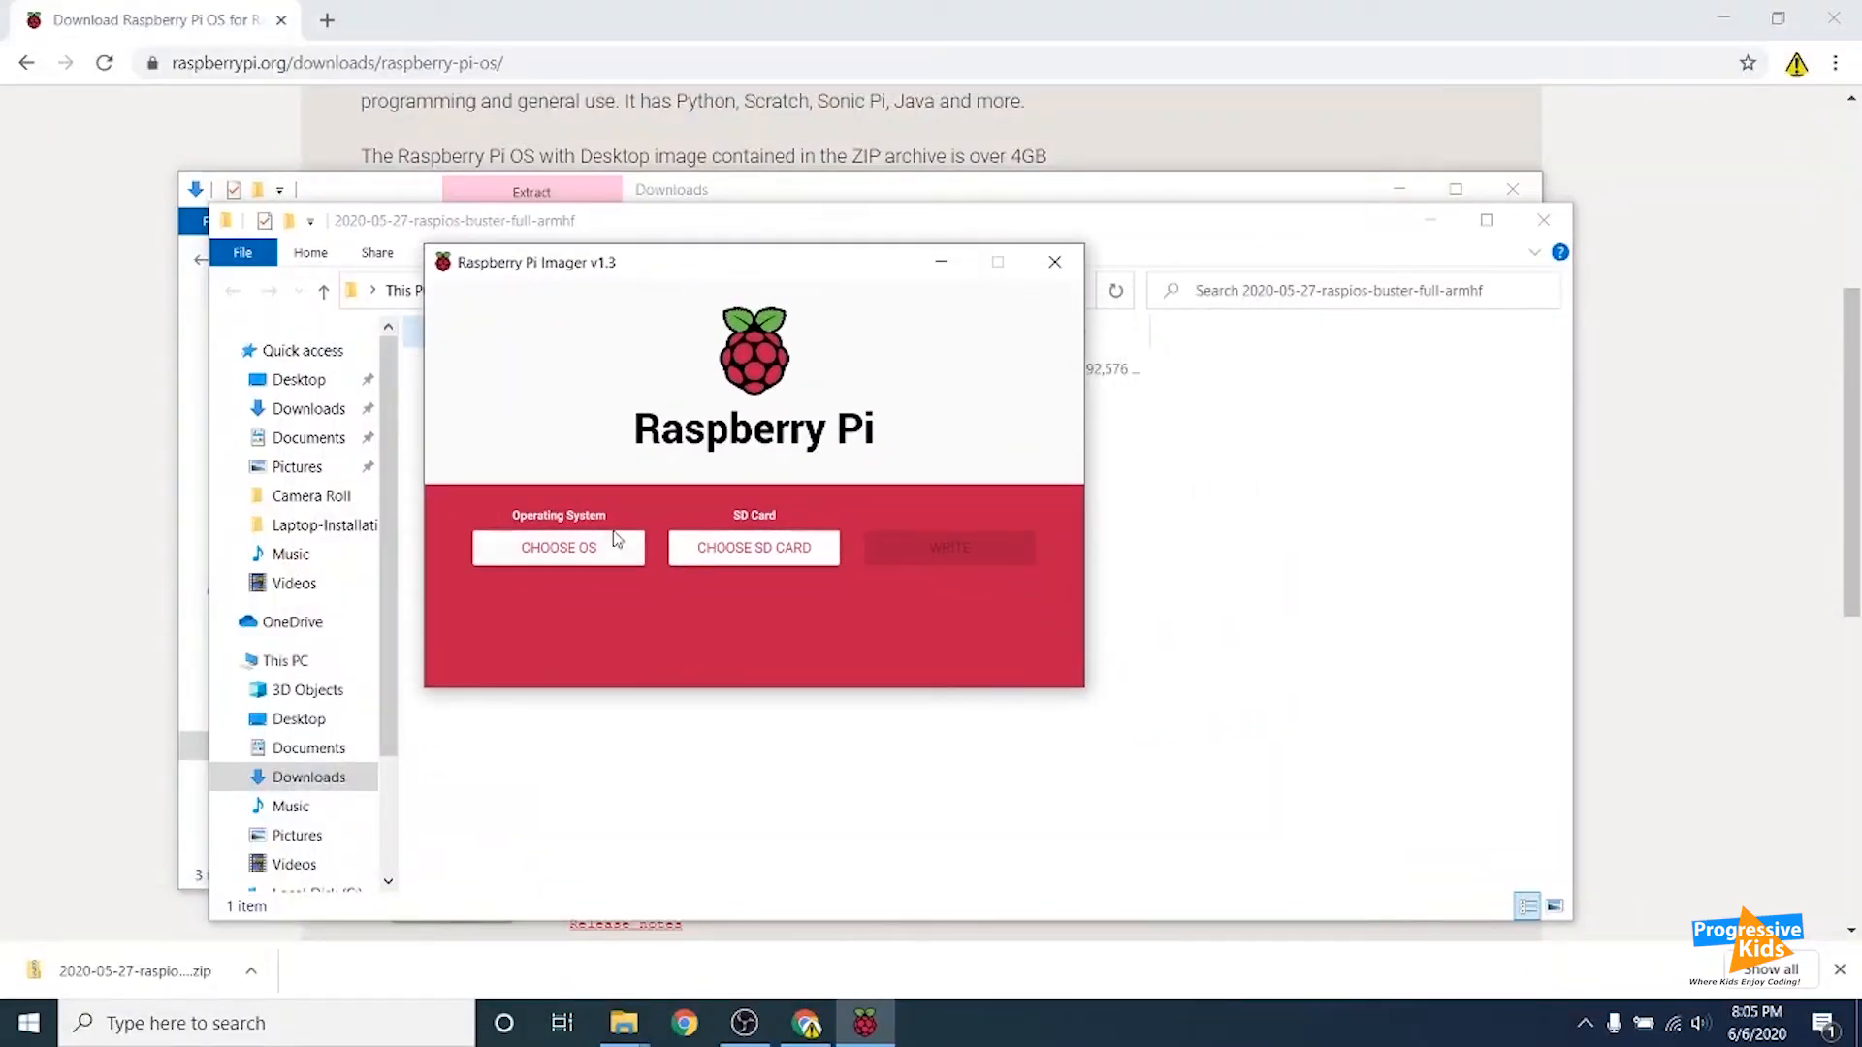
Select 2020-05-27-raspios-buster-full-armhf.img from the extracted folder in Downloads as the custom operating system image.
{"action": "left_click", "coordinate": [569, 560]}
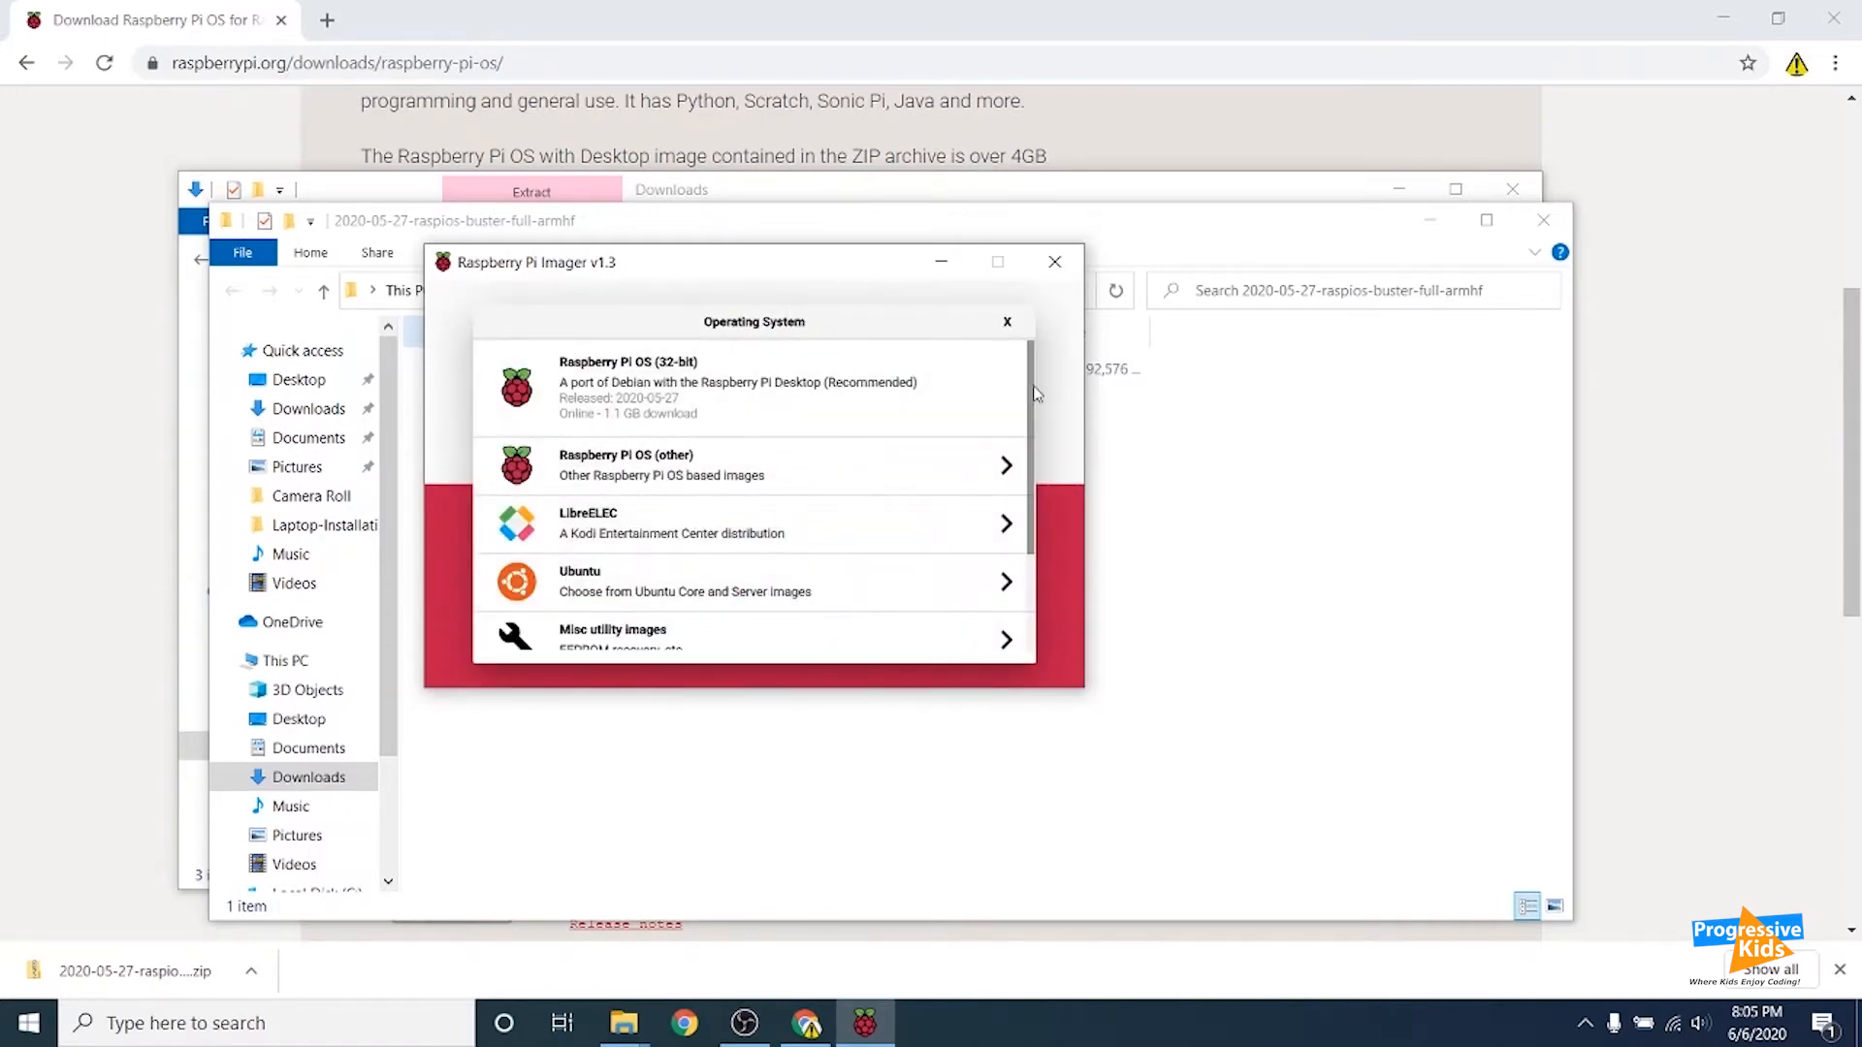
{"action": "scroll", "coordinate": [981, 475], "scroll_direction": "down", "scroll_amount": 3}
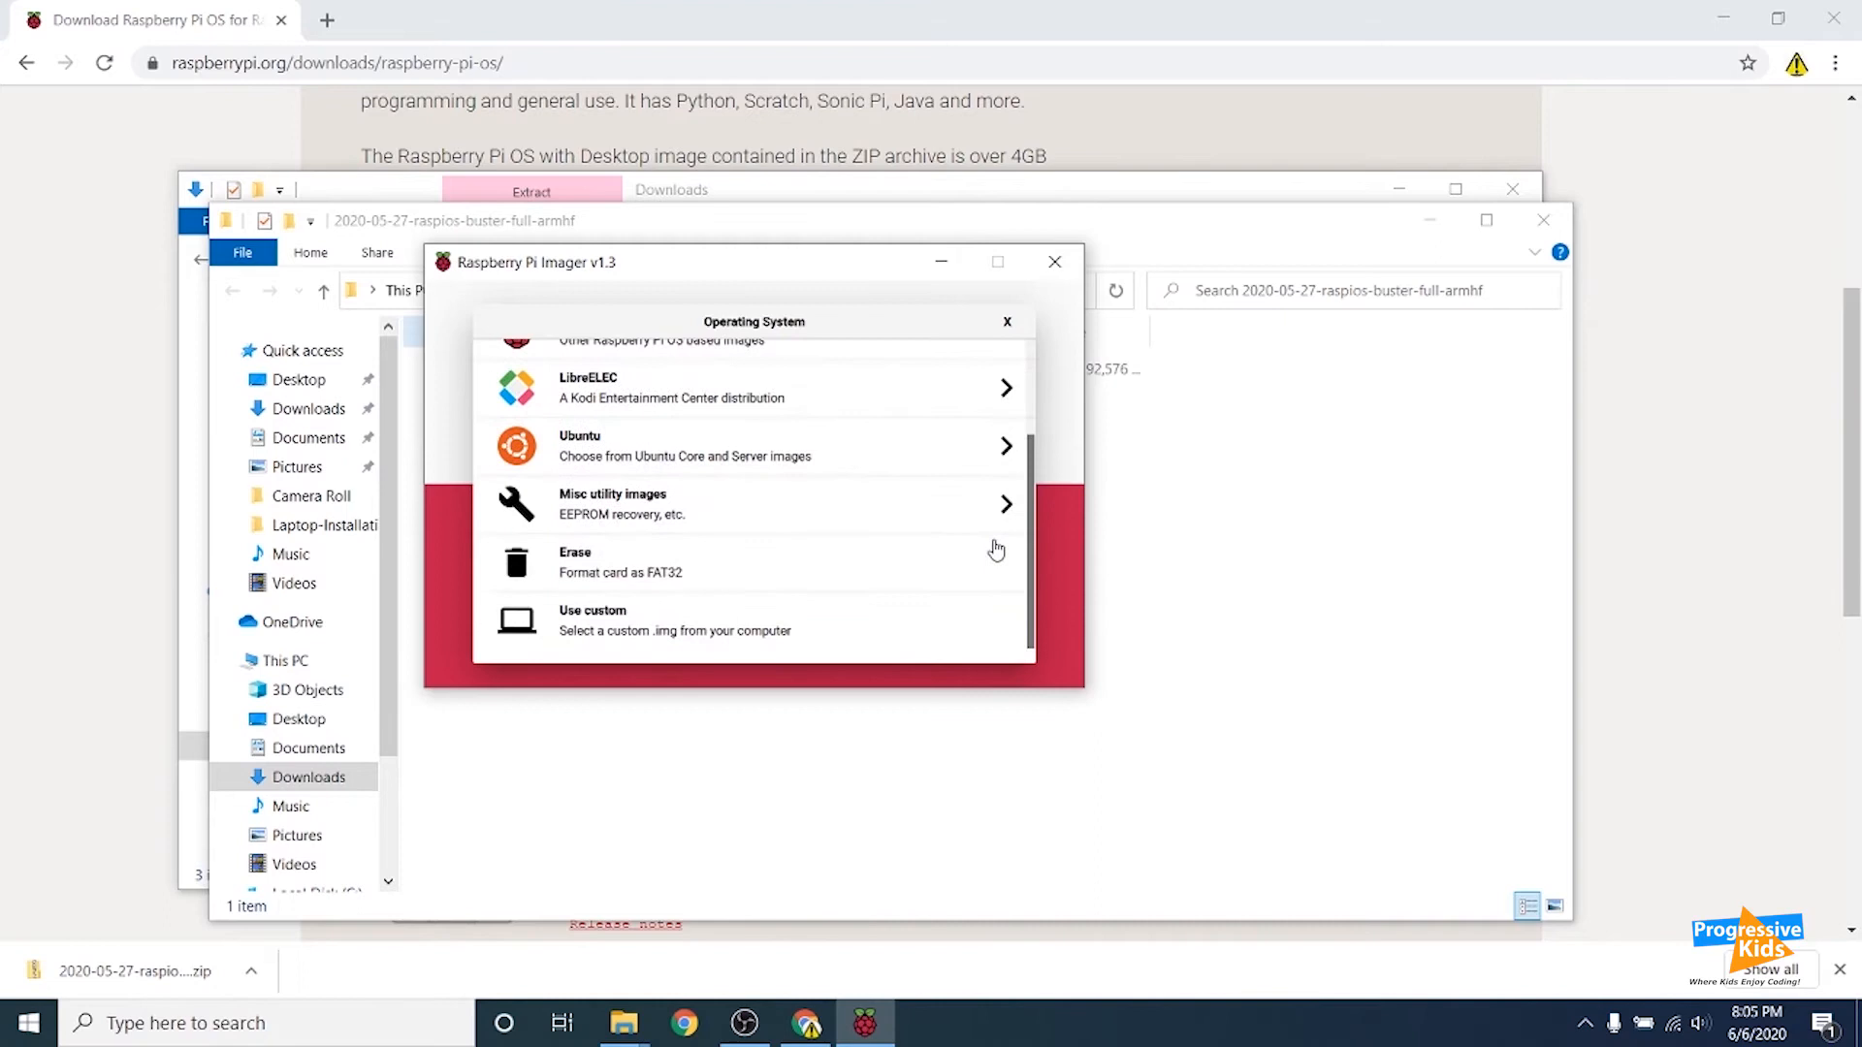
{"action": "left_click", "coordinate": [774, 623]}
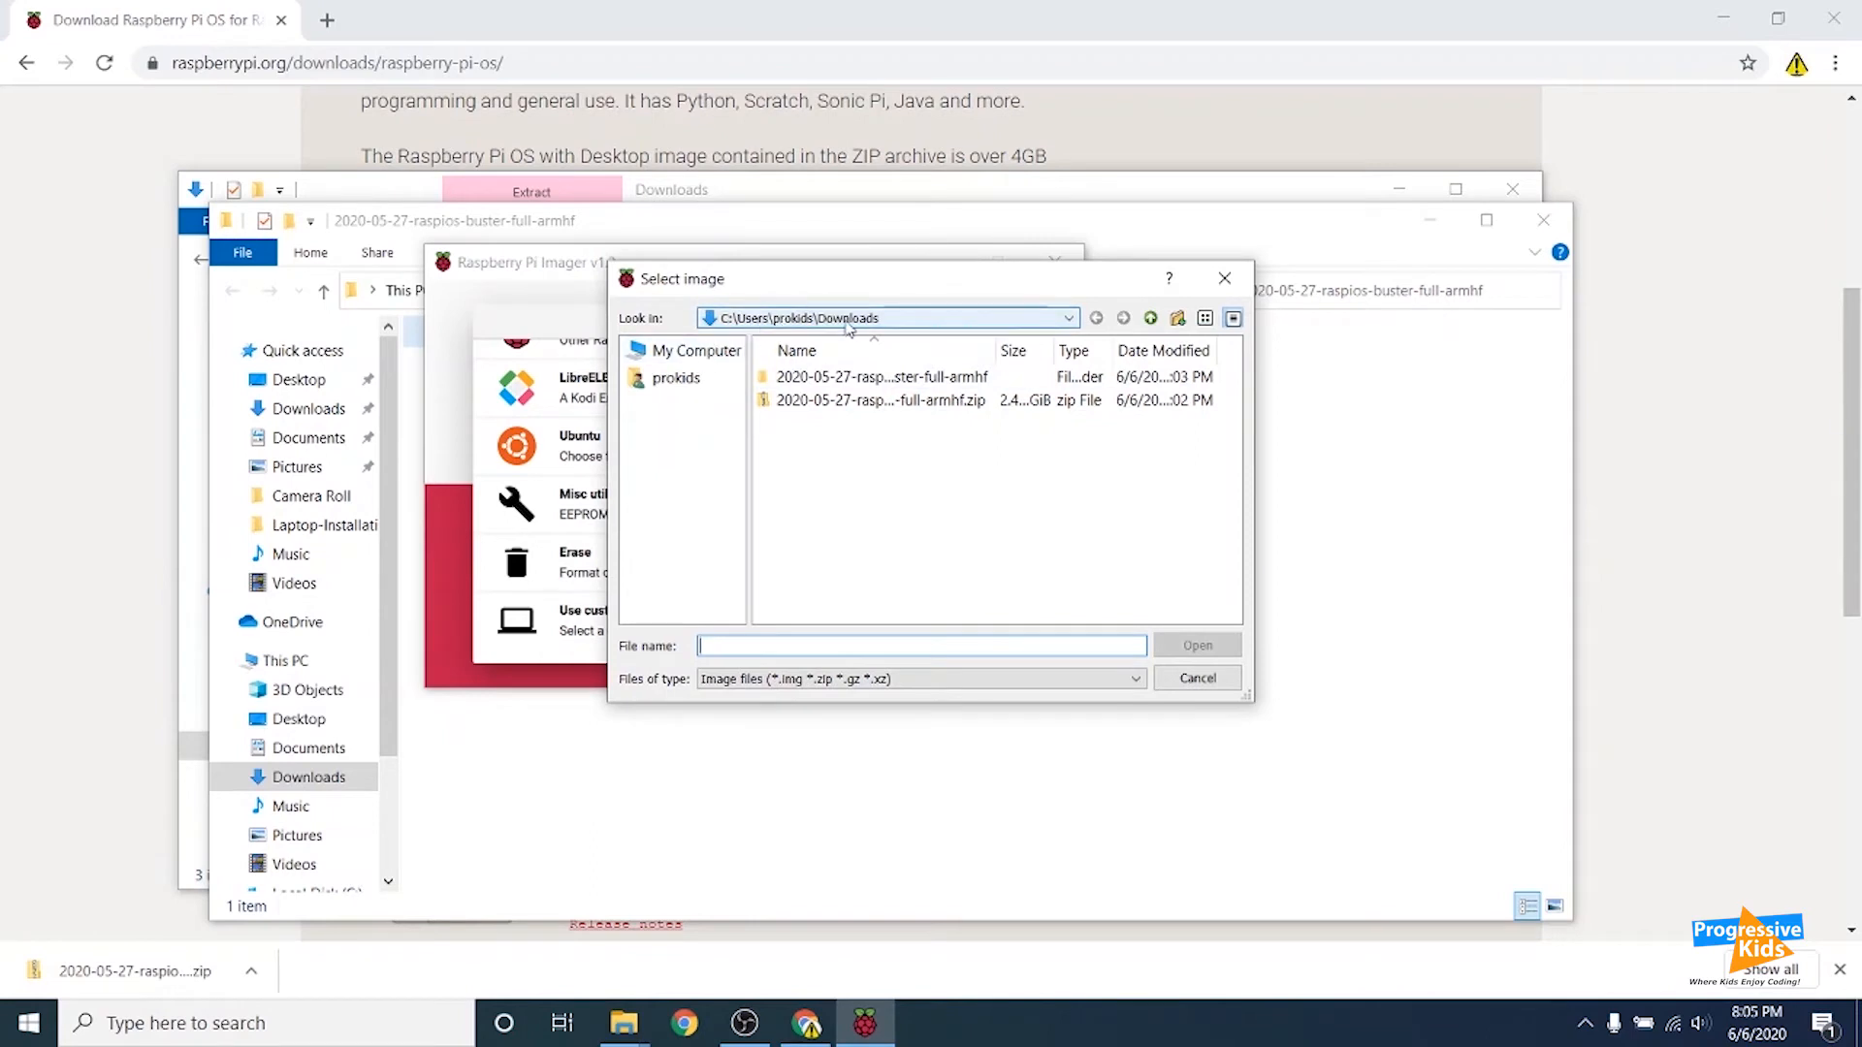
{"action": "double_click", "coordinate": [842, 378]}
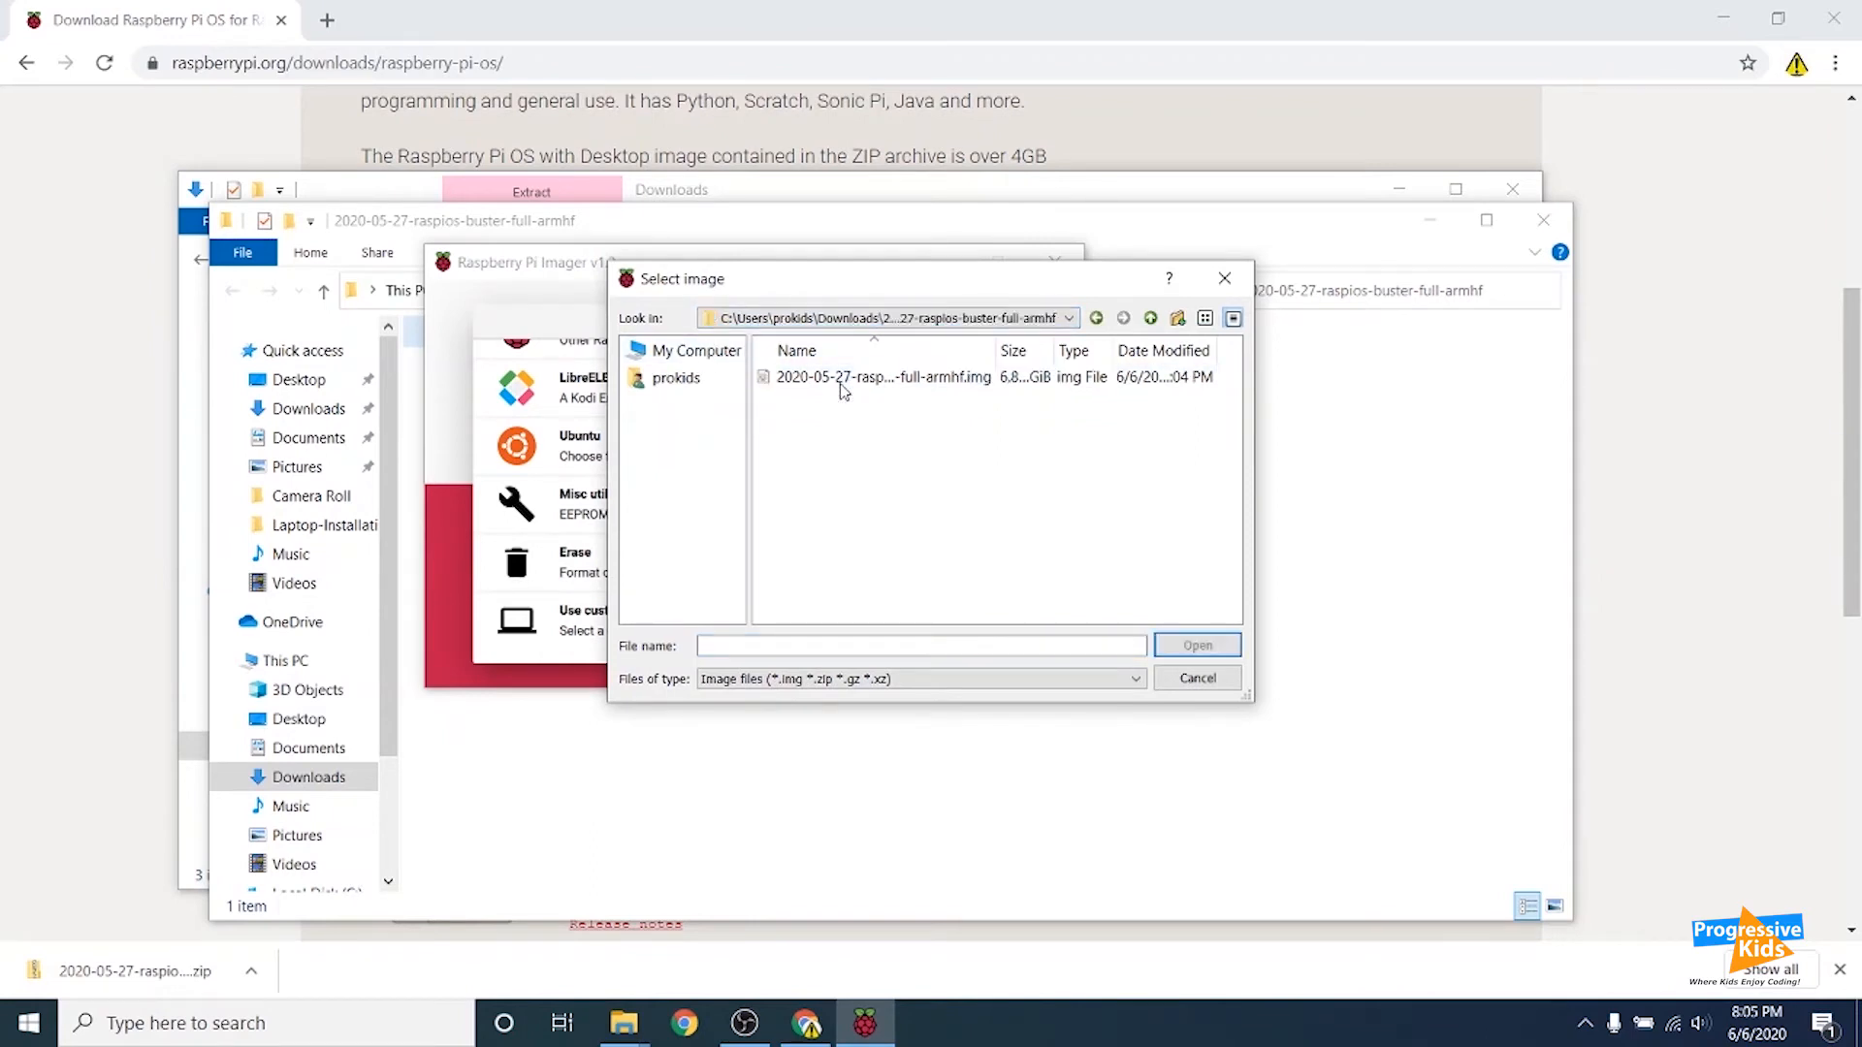
{"action": "left_click", "coordinate": [886, 380]}
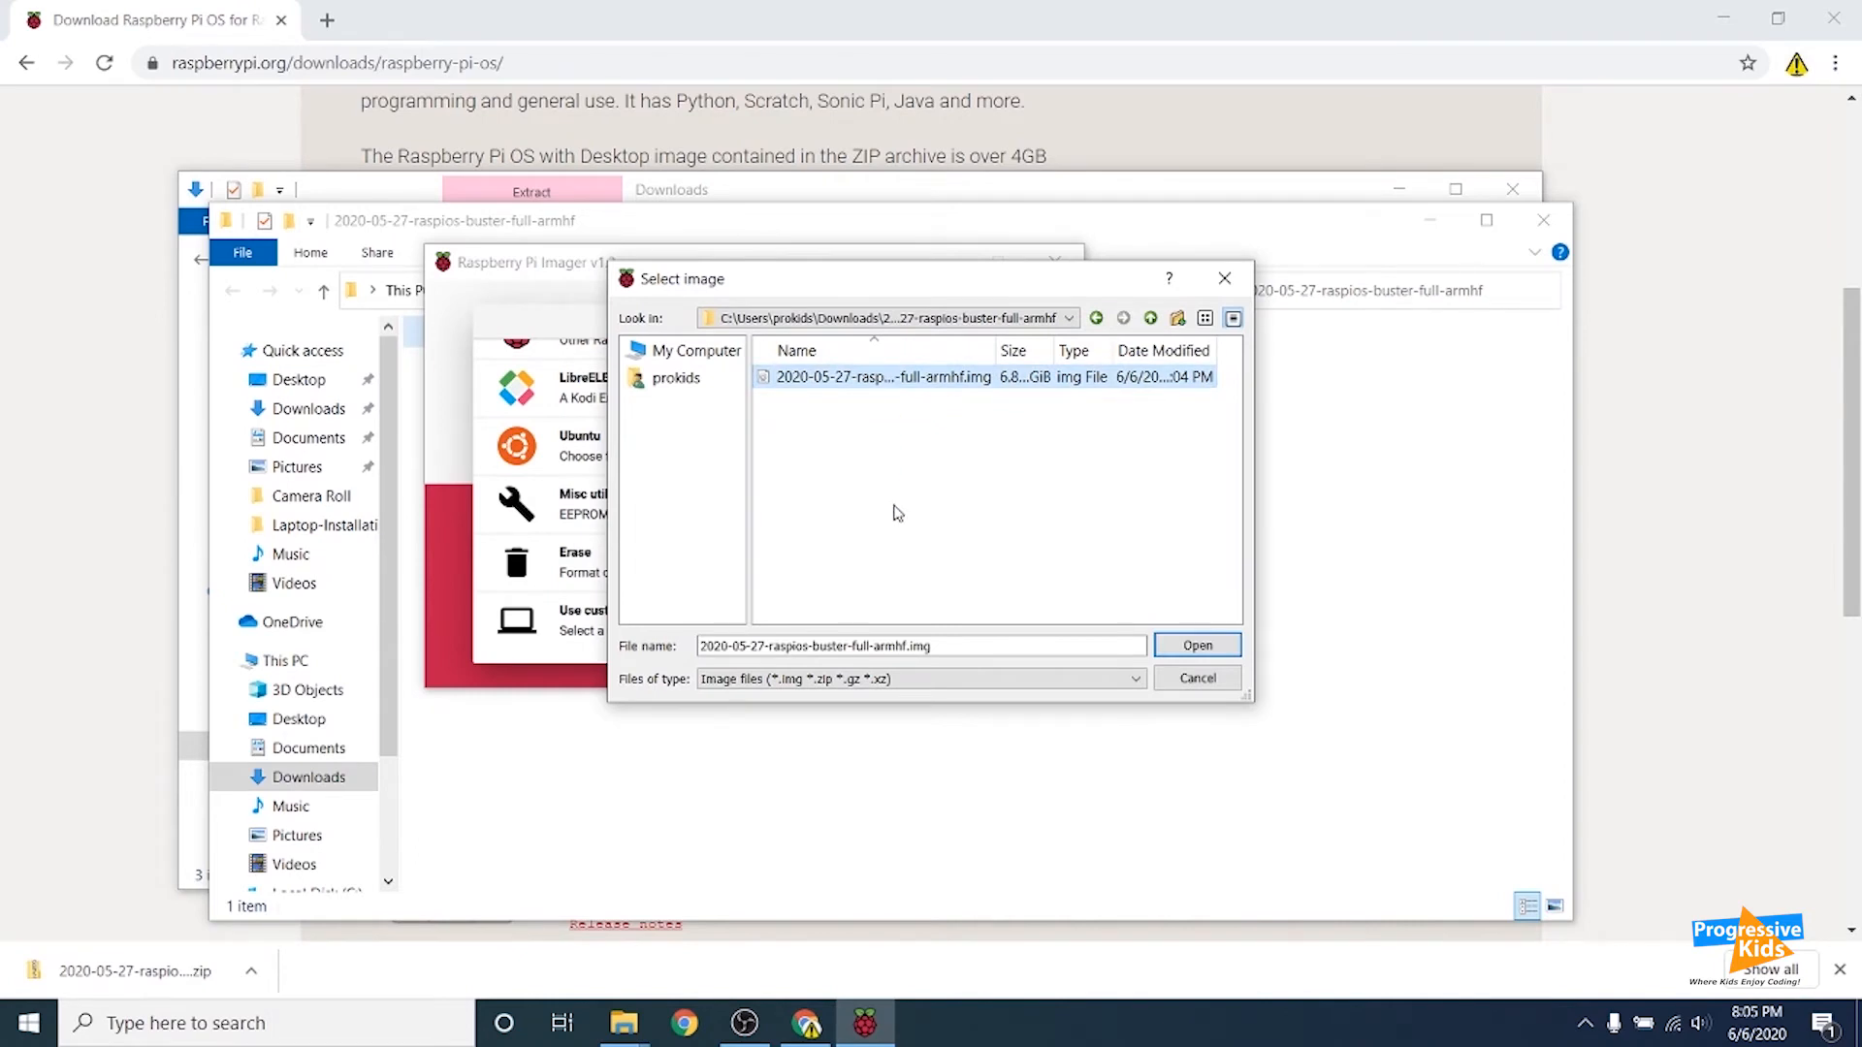
{"action": "left_click", "coordinate": [1197, 647]}
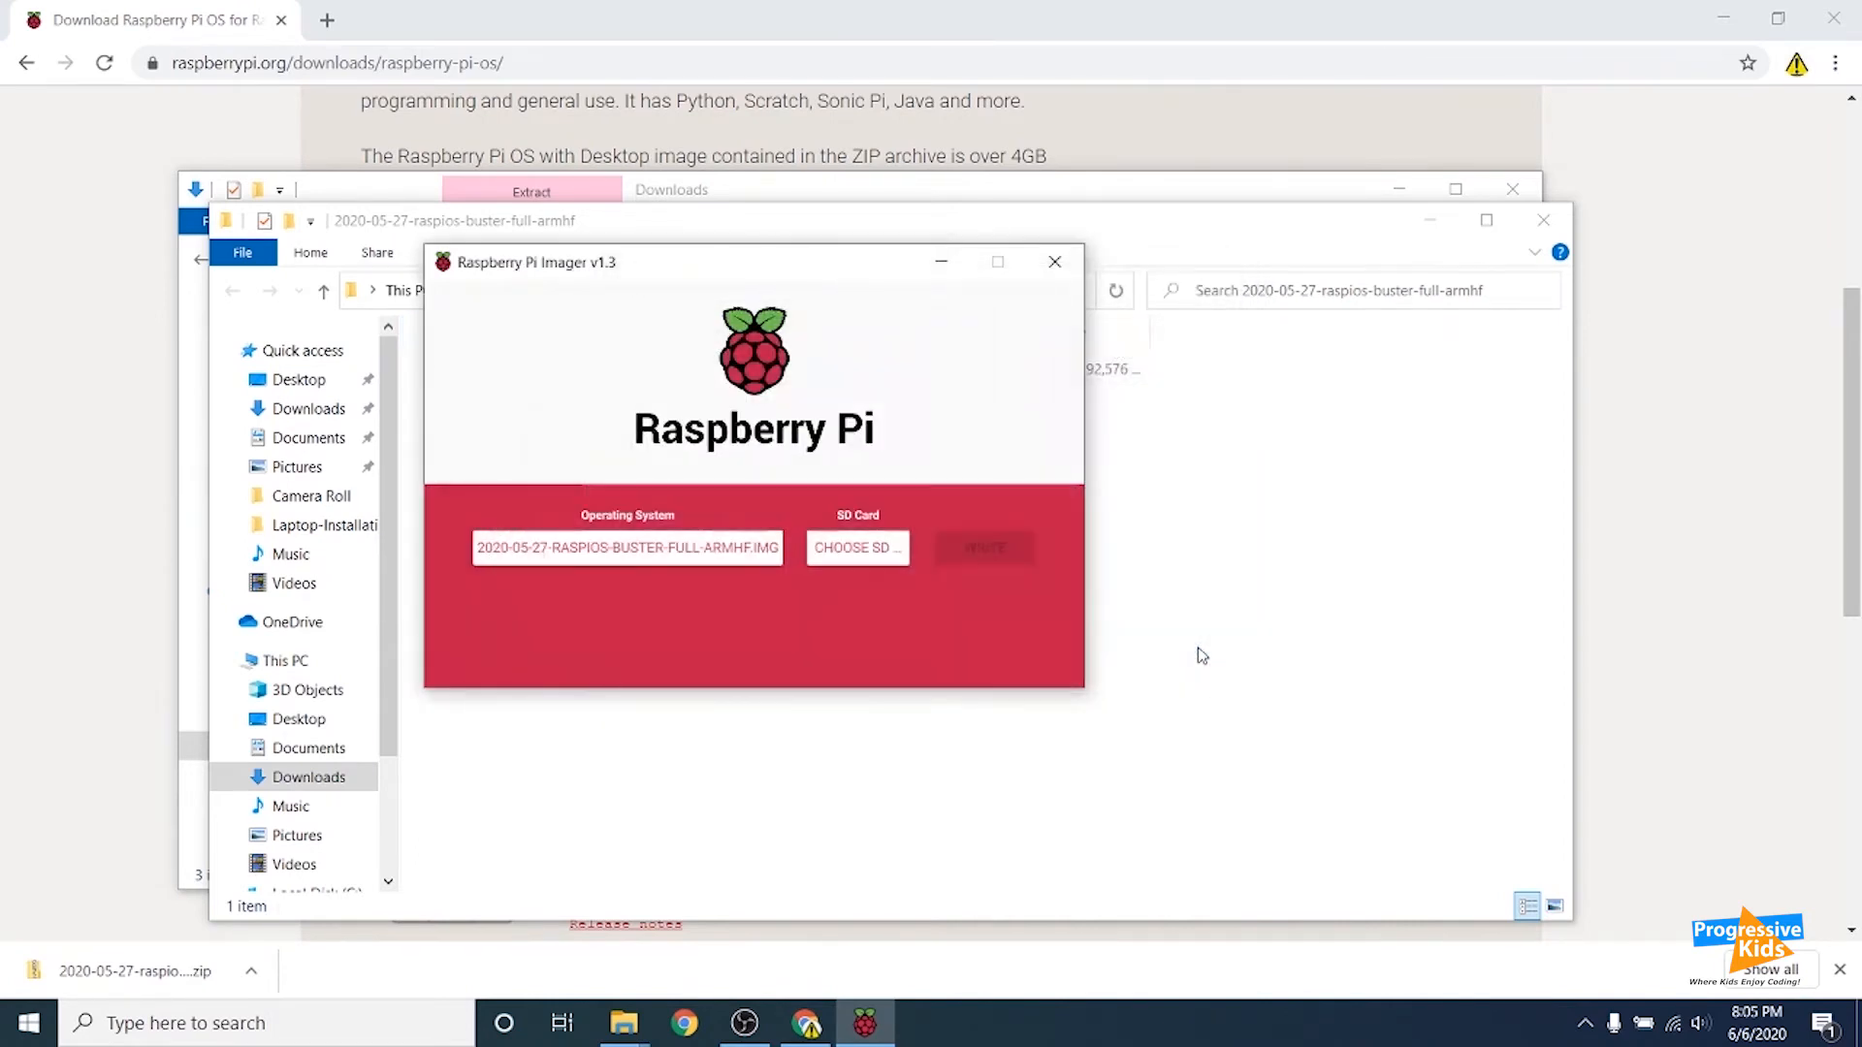
Select the 15.9 GB Generic Mass-Storage USB Device as the SD card and start writing the image to it.
{"action": "left_click", "coordinate": [851, 554]}
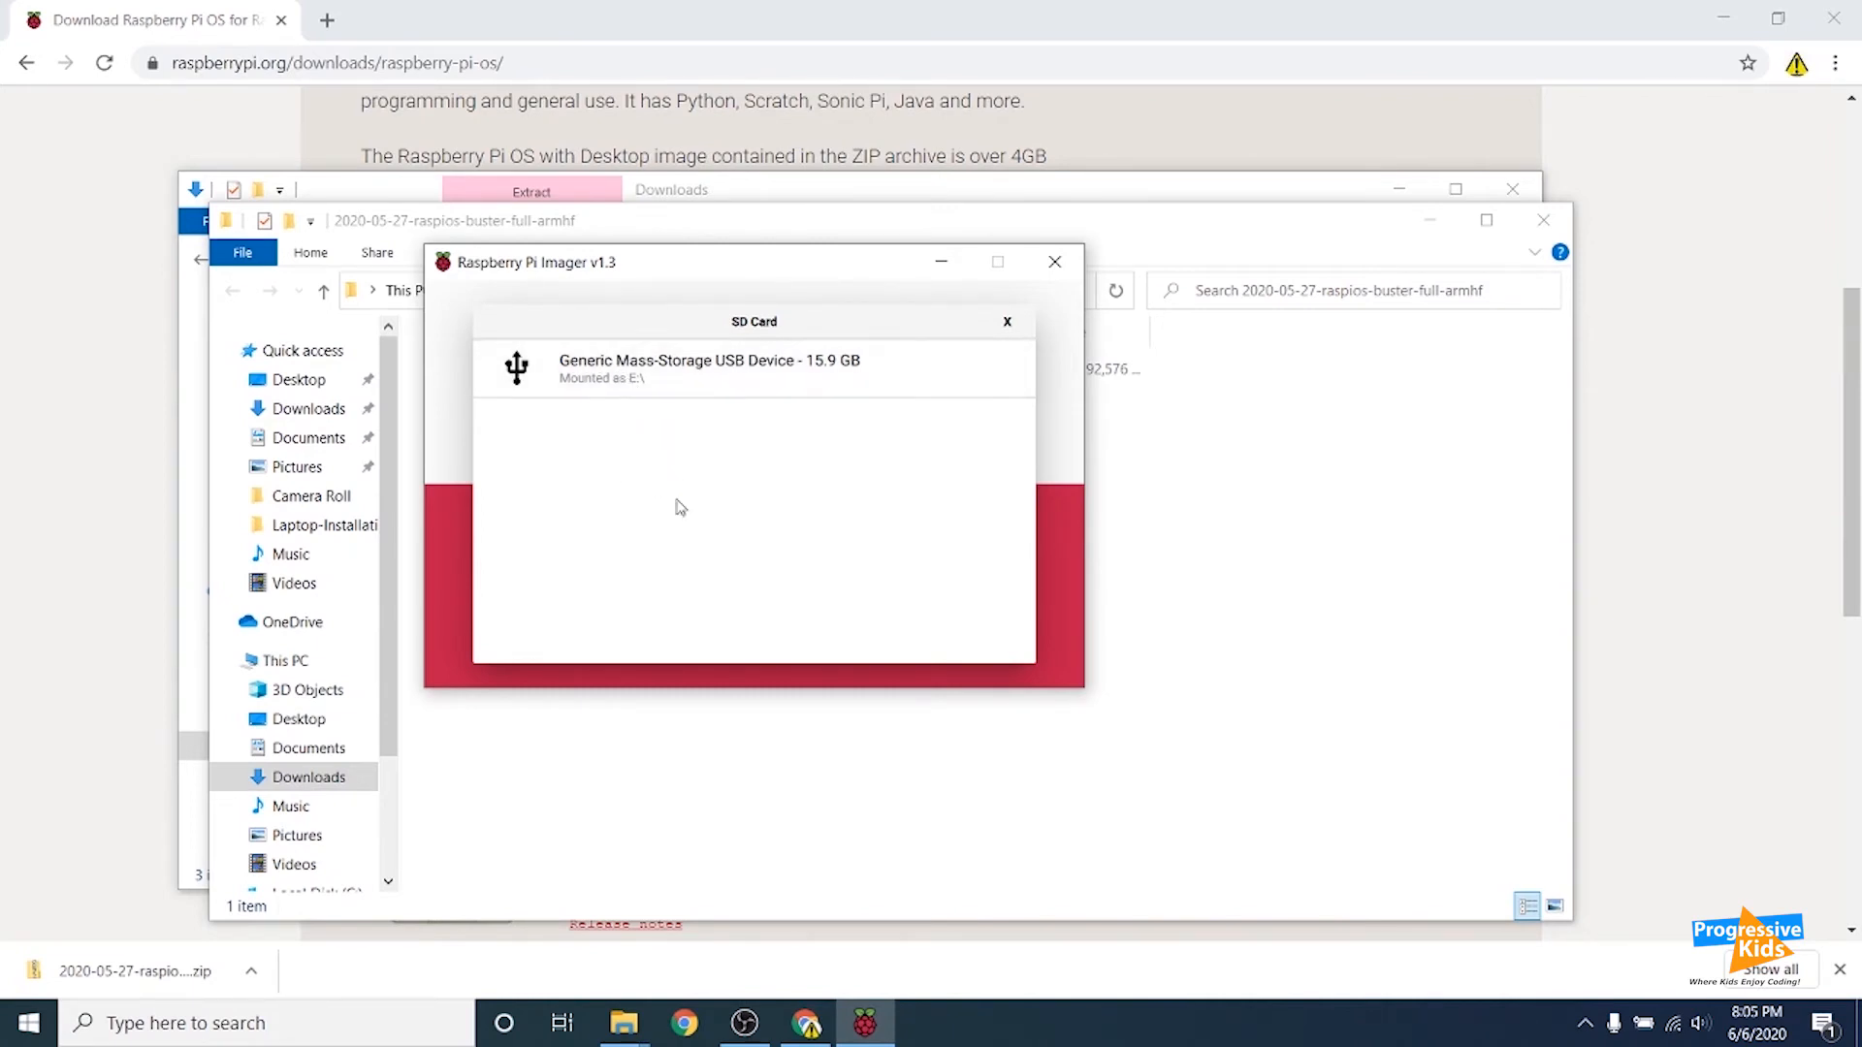
{"action": "left_click", "coordinate": [646, 386]}
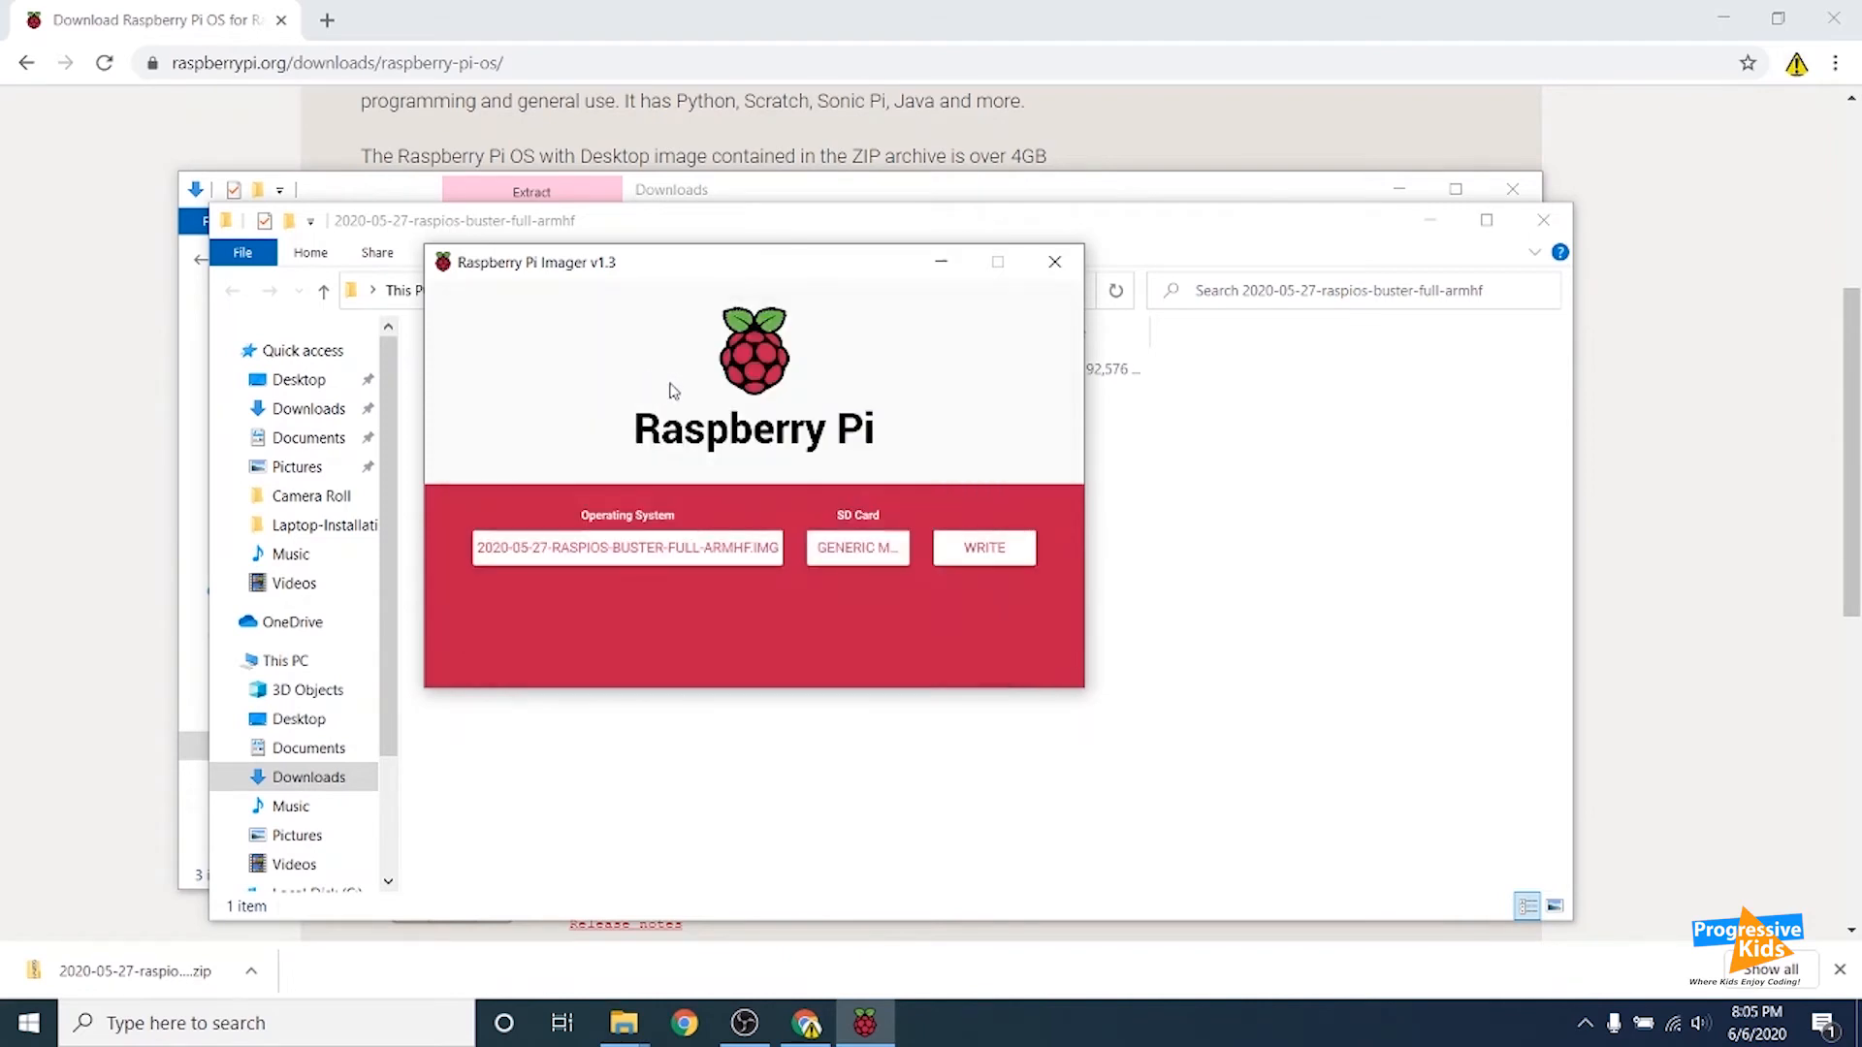
{"action": "left_click", "coordinate": [969, 558]}
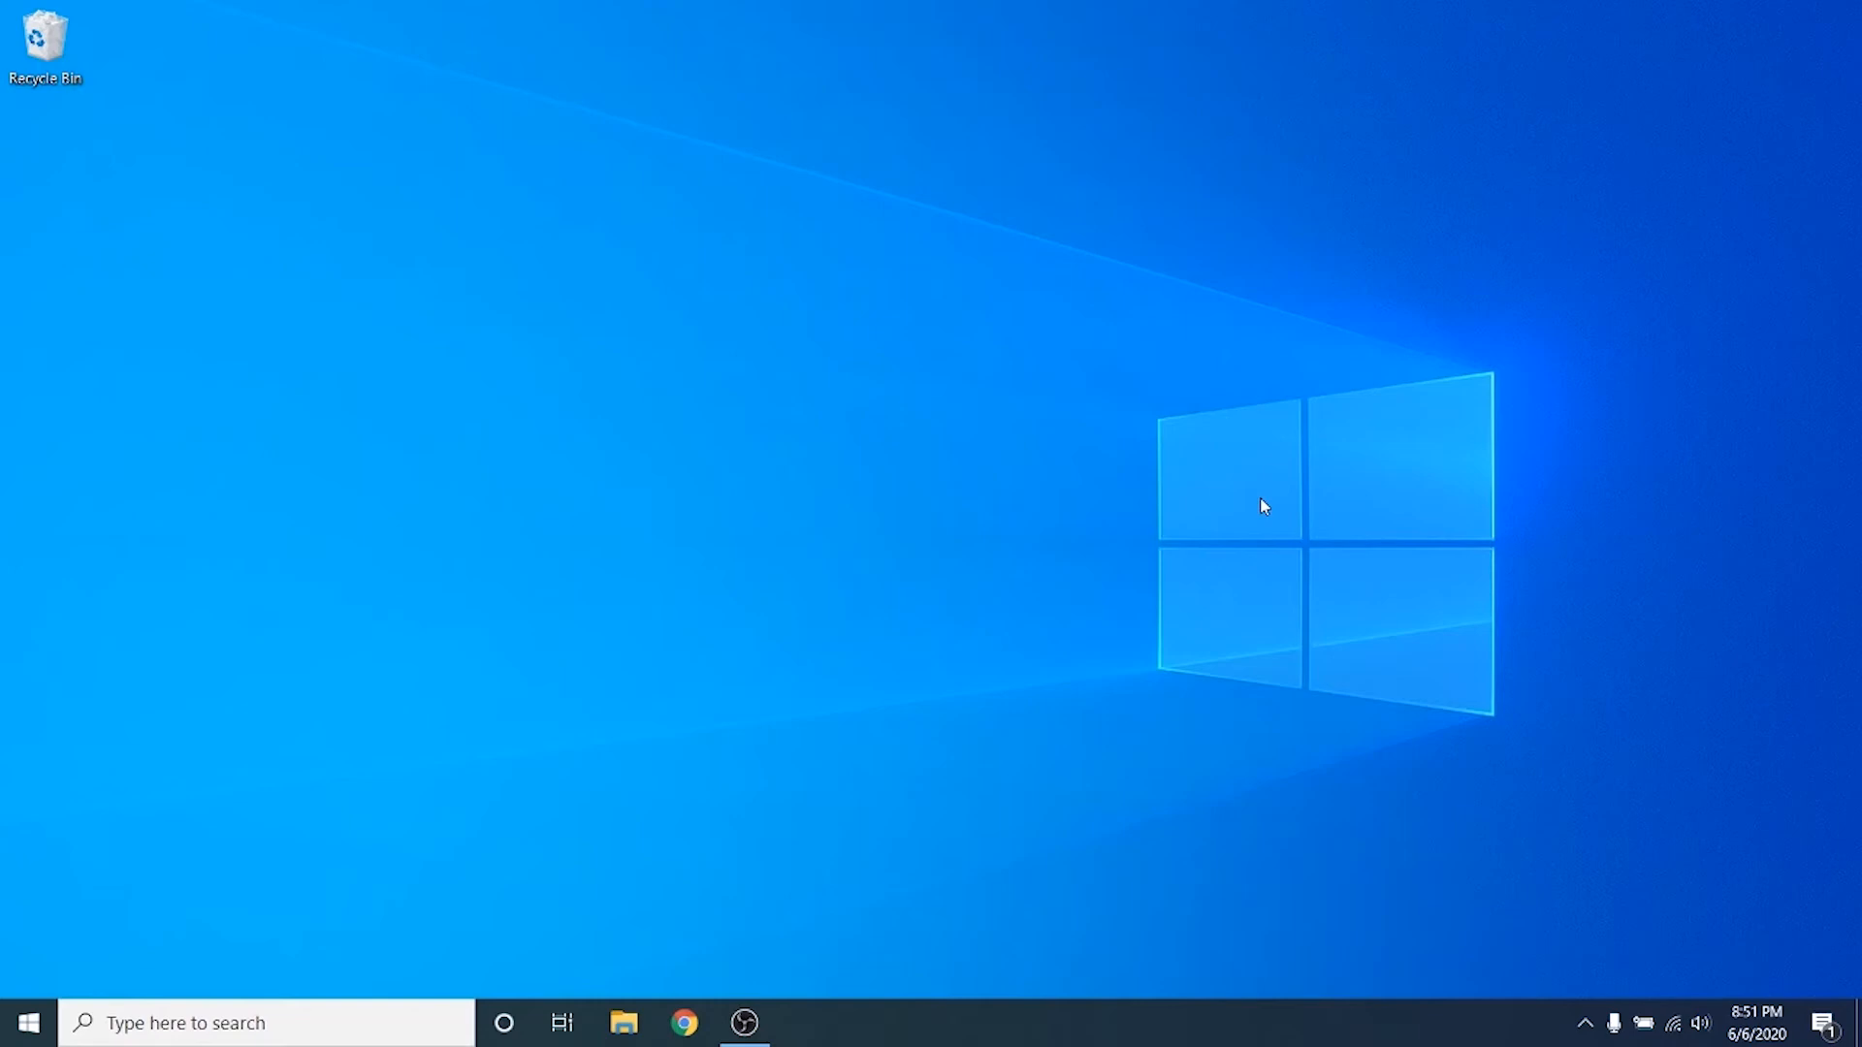
Switch to File Explorer, show the drives in This PC, and eject the NEW VOLUME (E:) card.
{"action": "left_click", "coordinate": [625, 1019]}
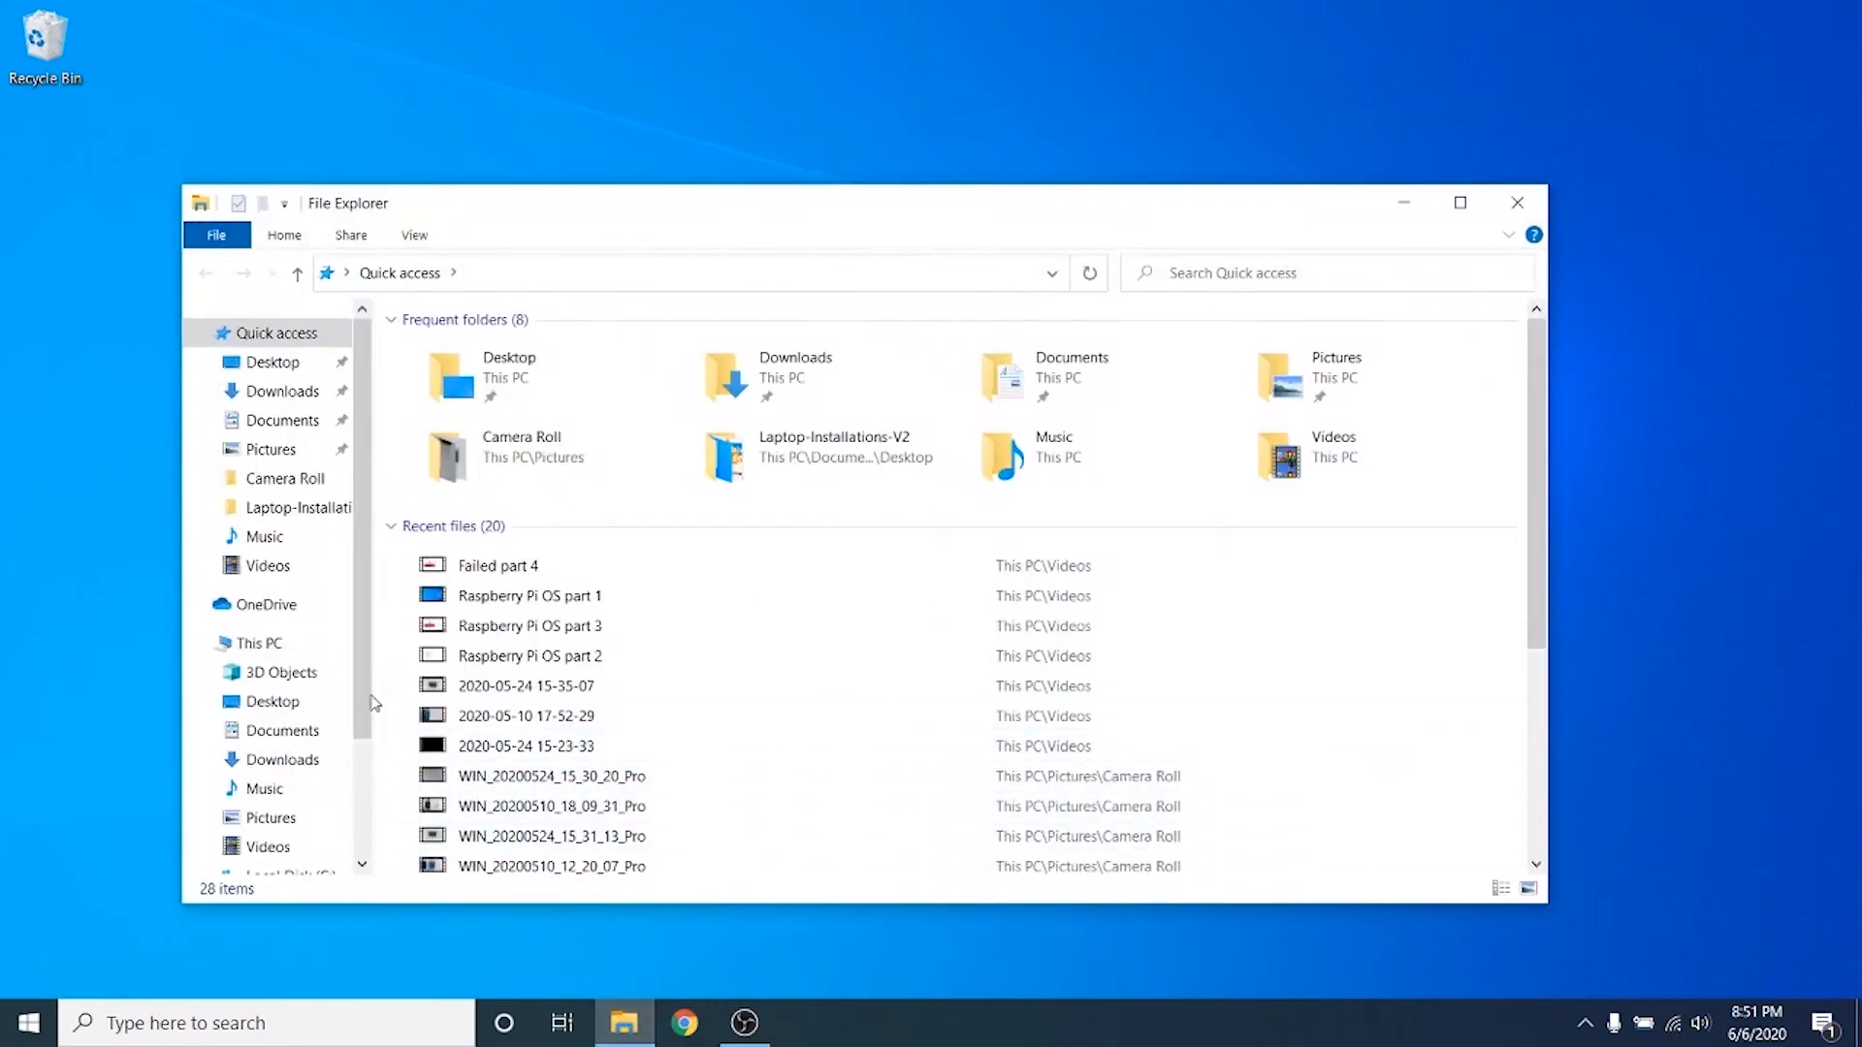
{"action": "left_click", "coordinate": [278, 652]}
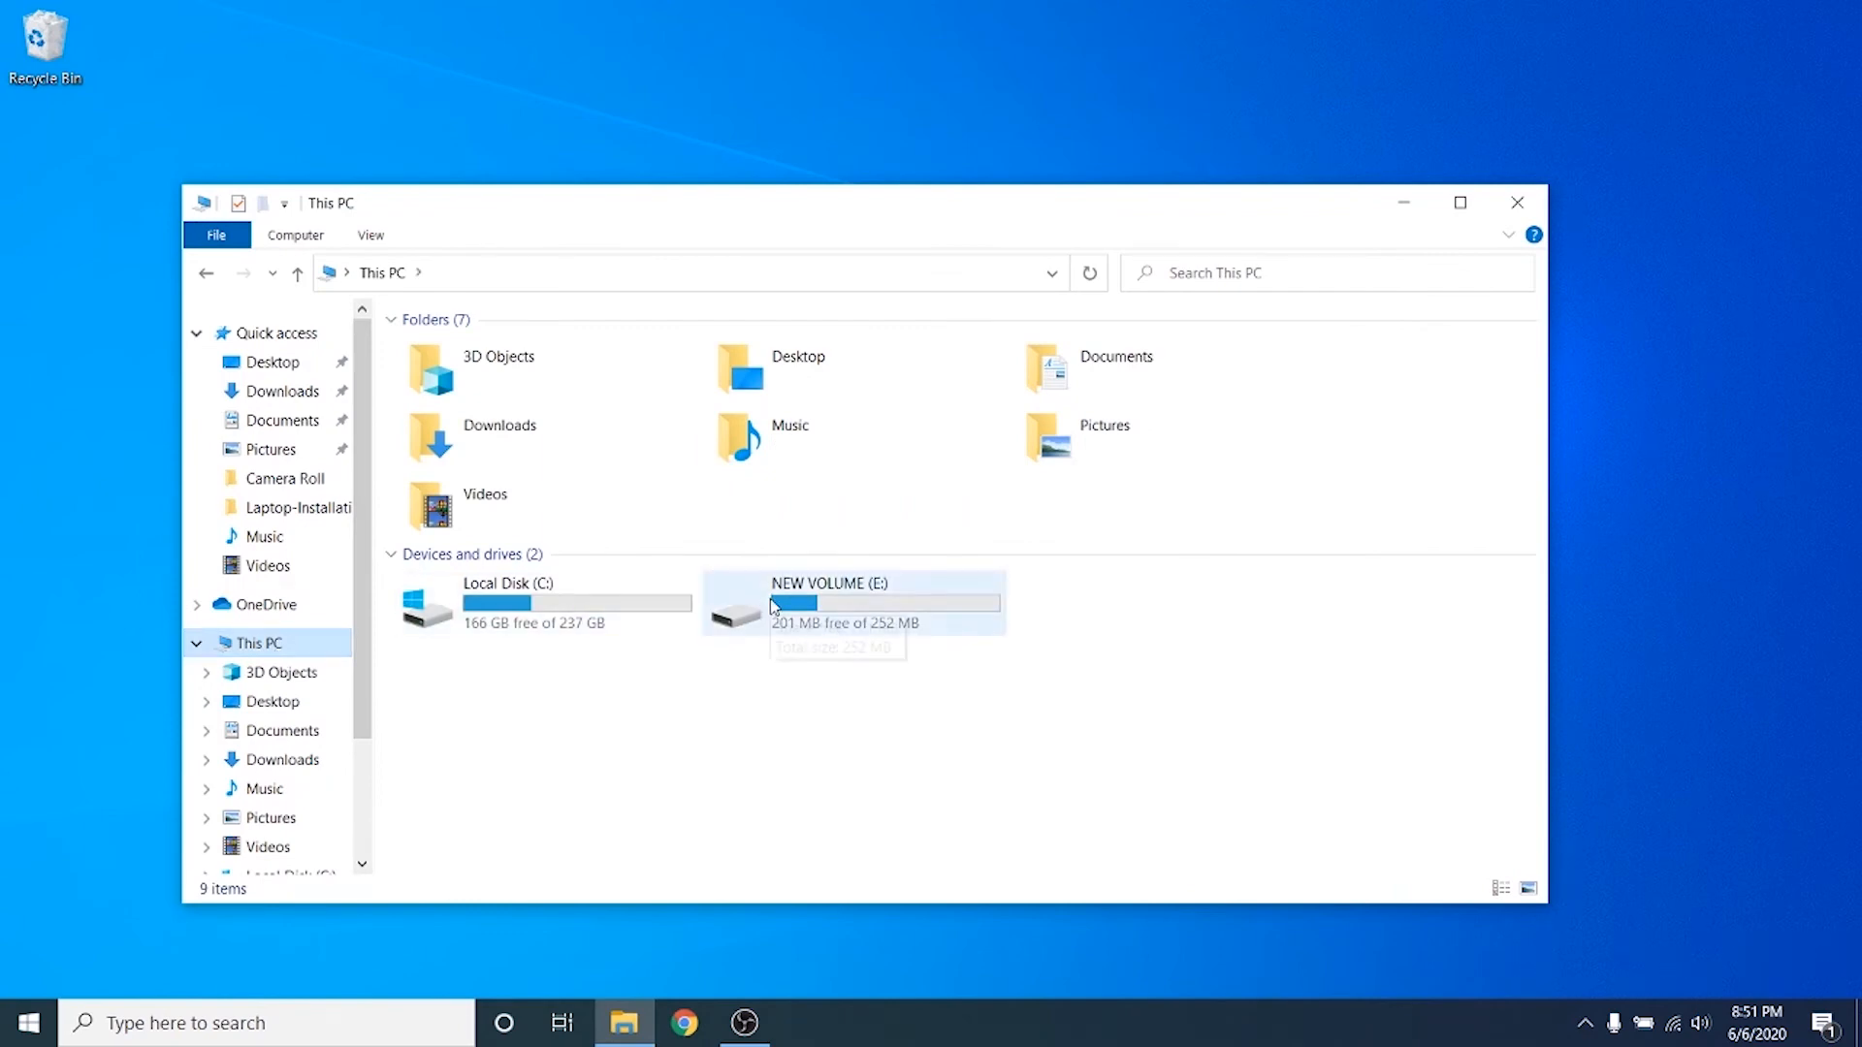
{"action": "left_click", "coordinate": [786, 572]}
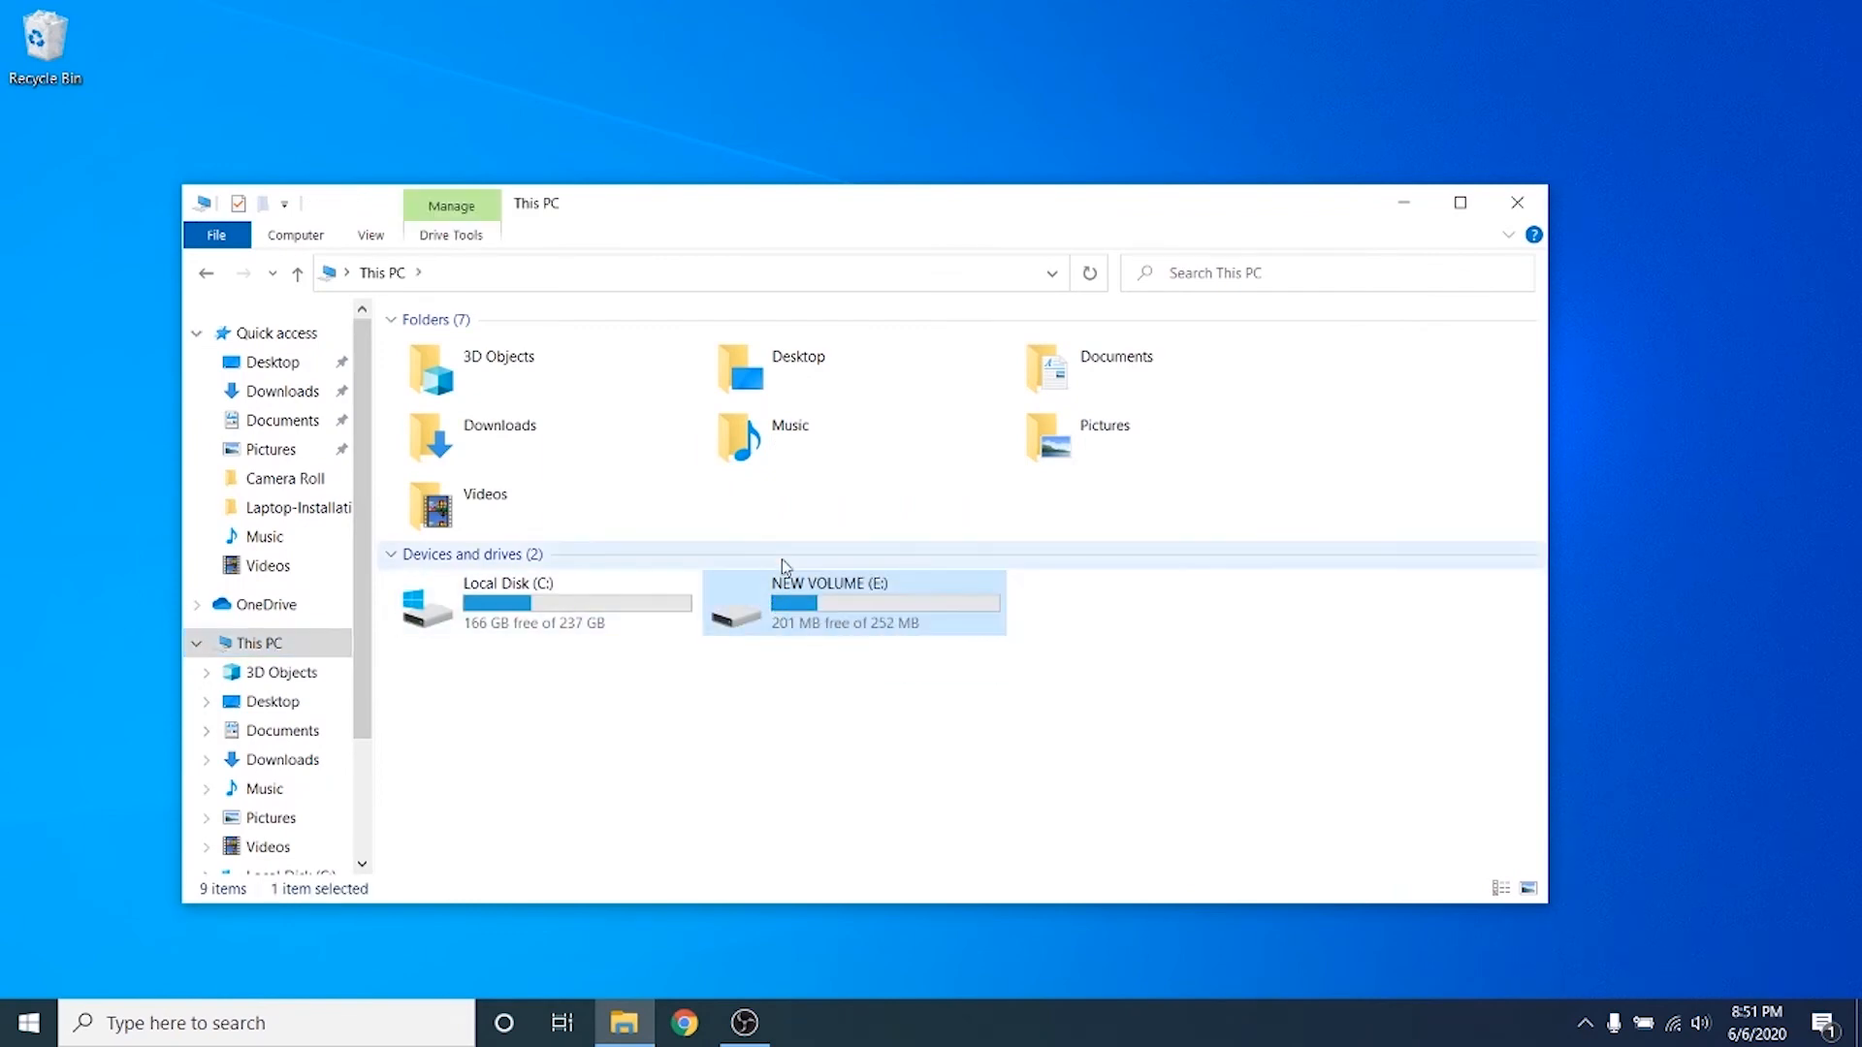
{"action": "left_click", "coordinate": [832, 671]}
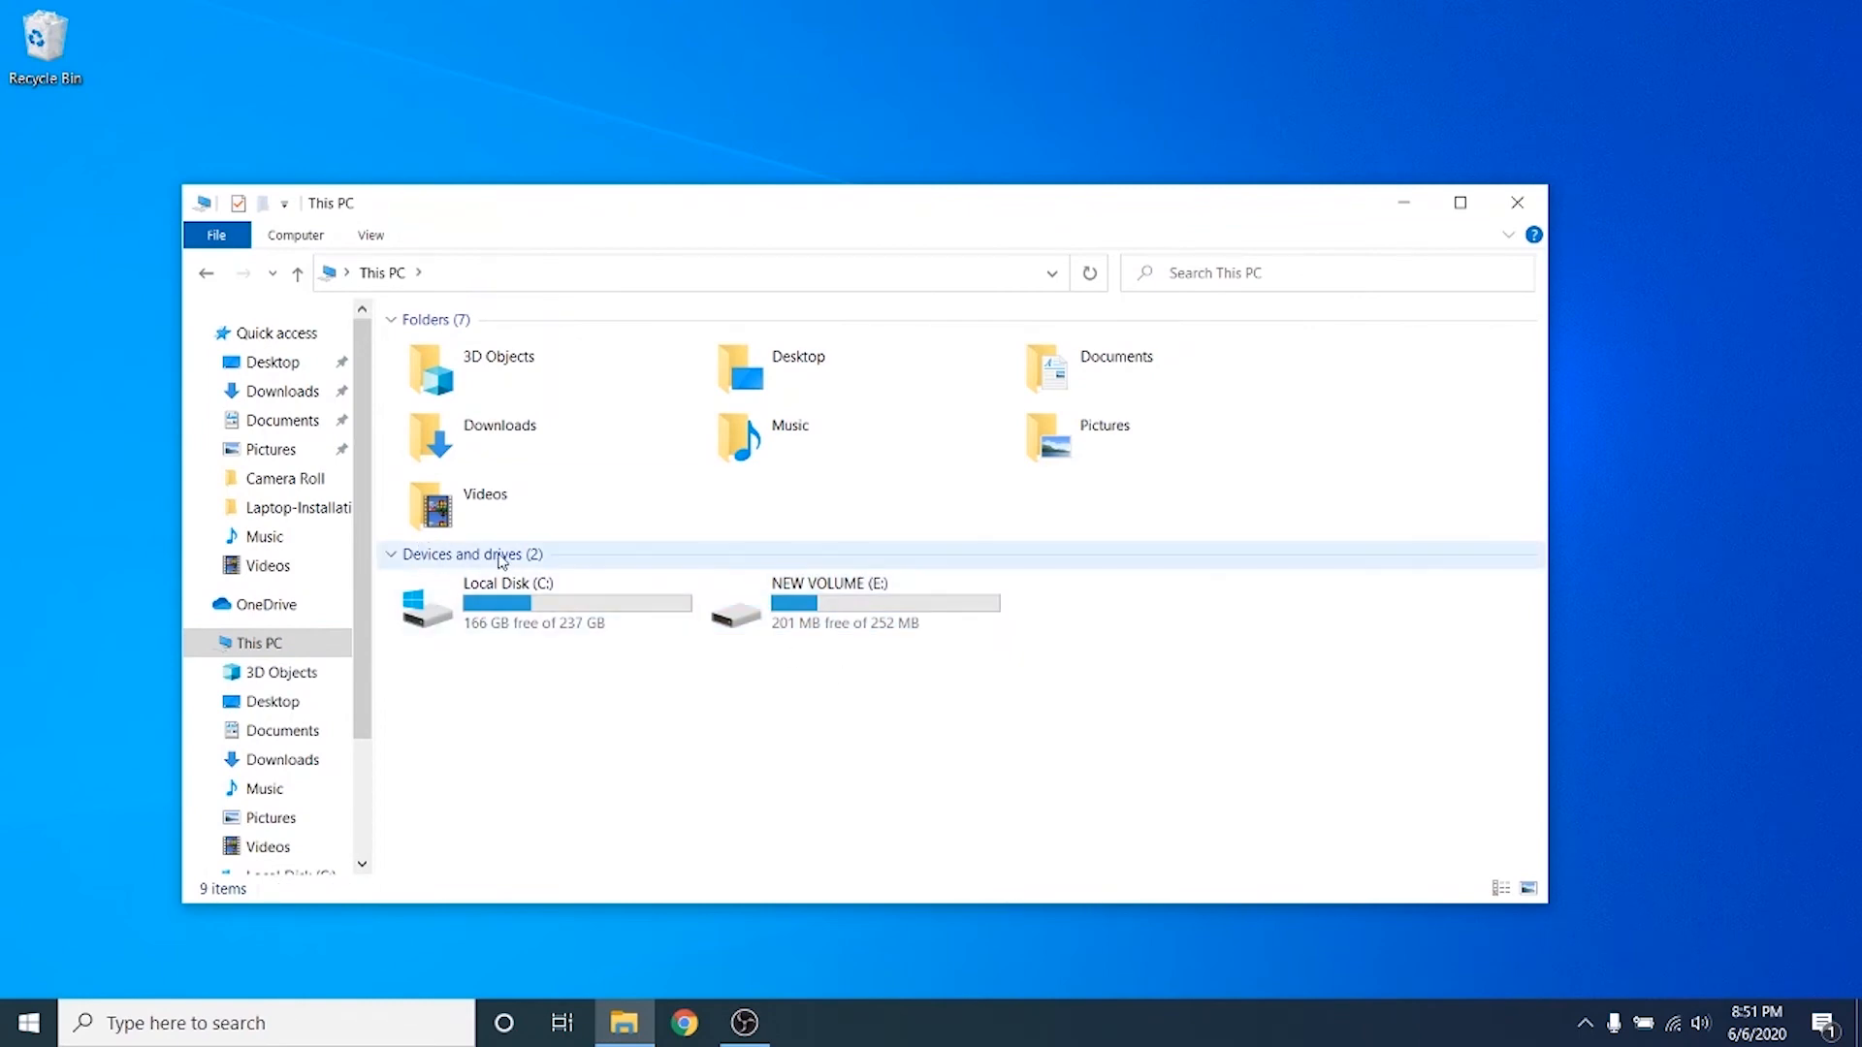
{"action": "left_click", "coordinate": [793, 604]}
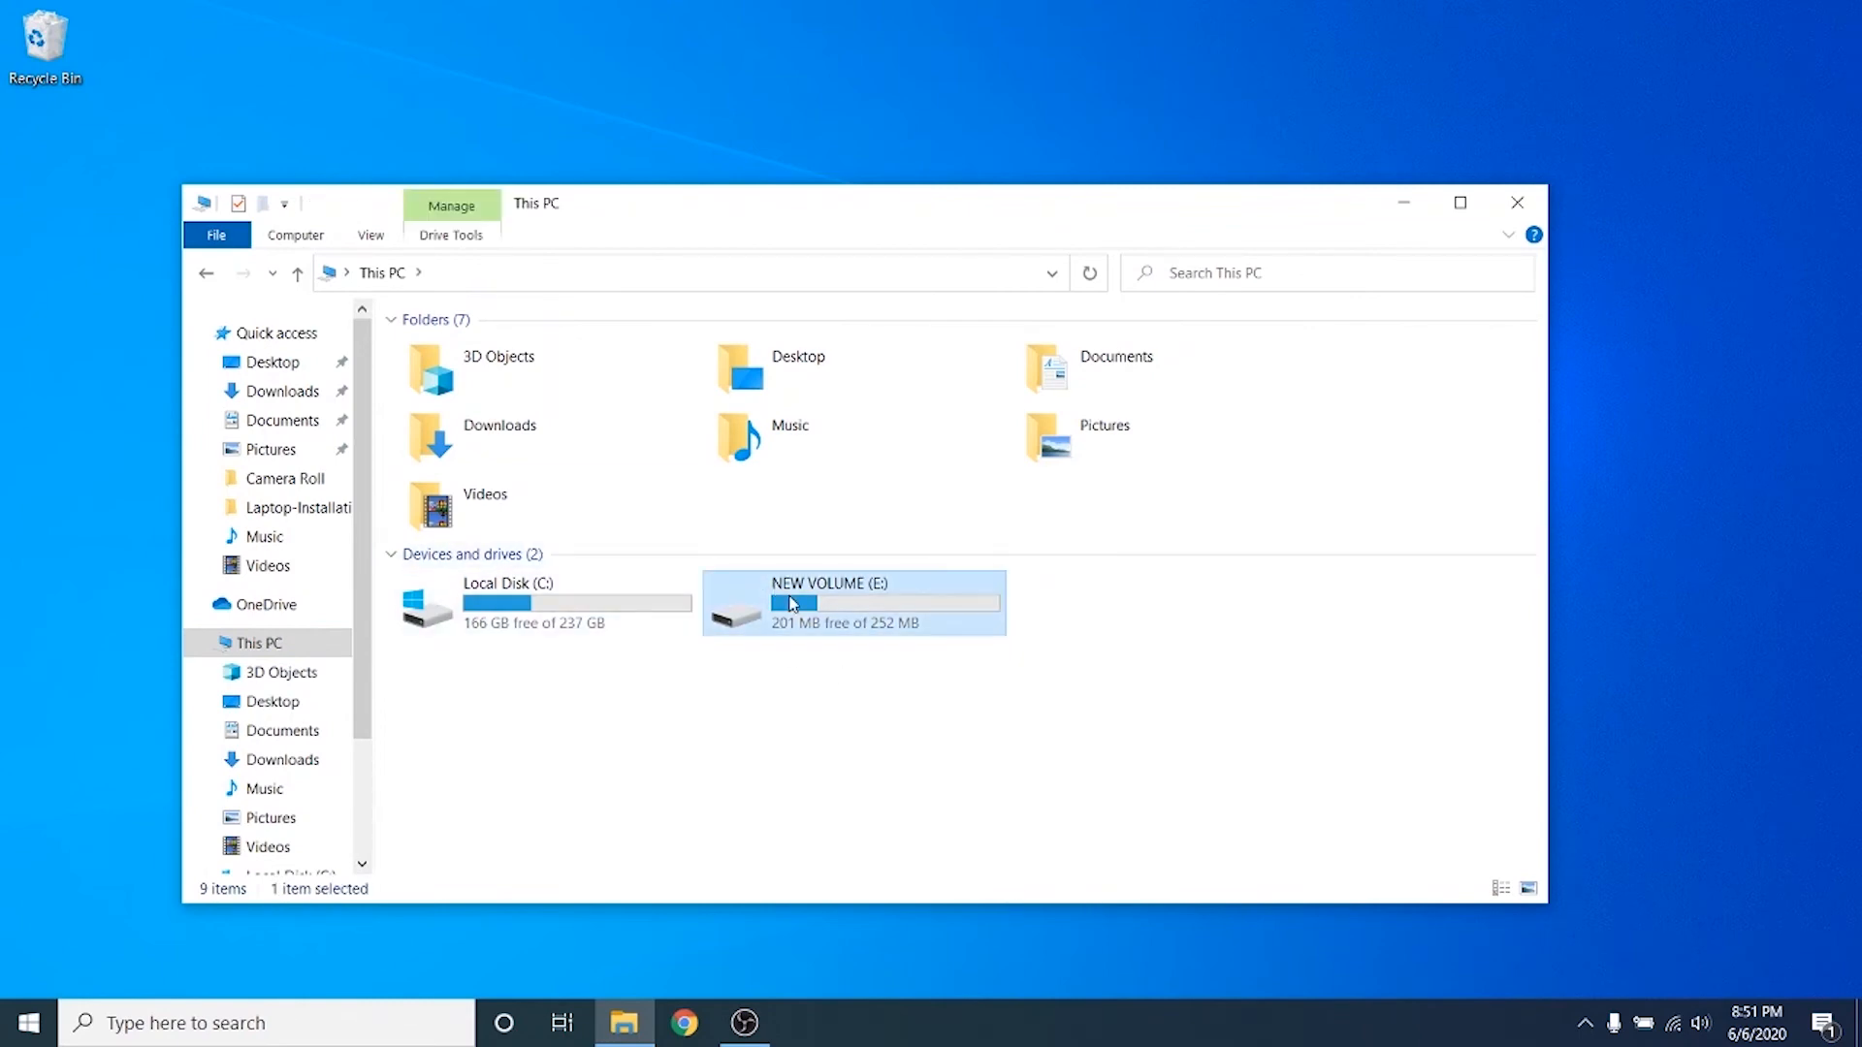
{"action": "right_click", "coordinate": [827, 599]}
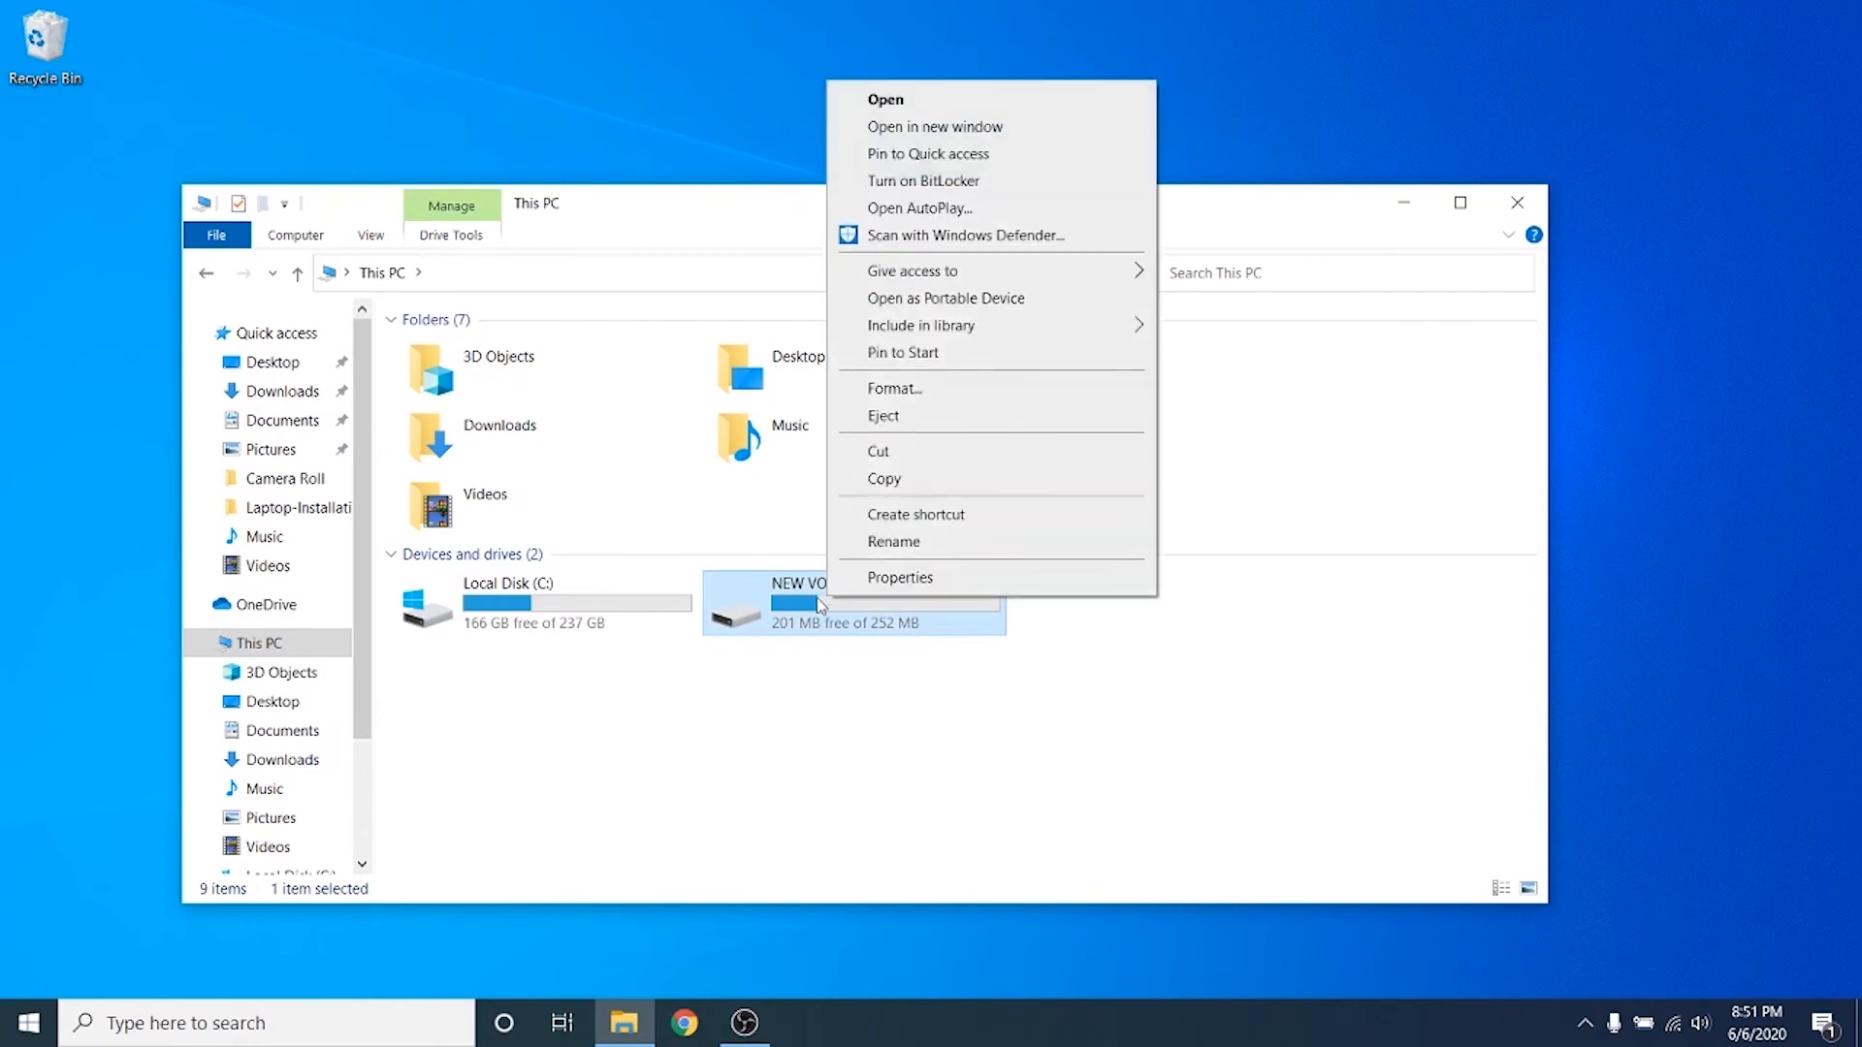
{"action": "left_click", "coordinate": [870, 419]}
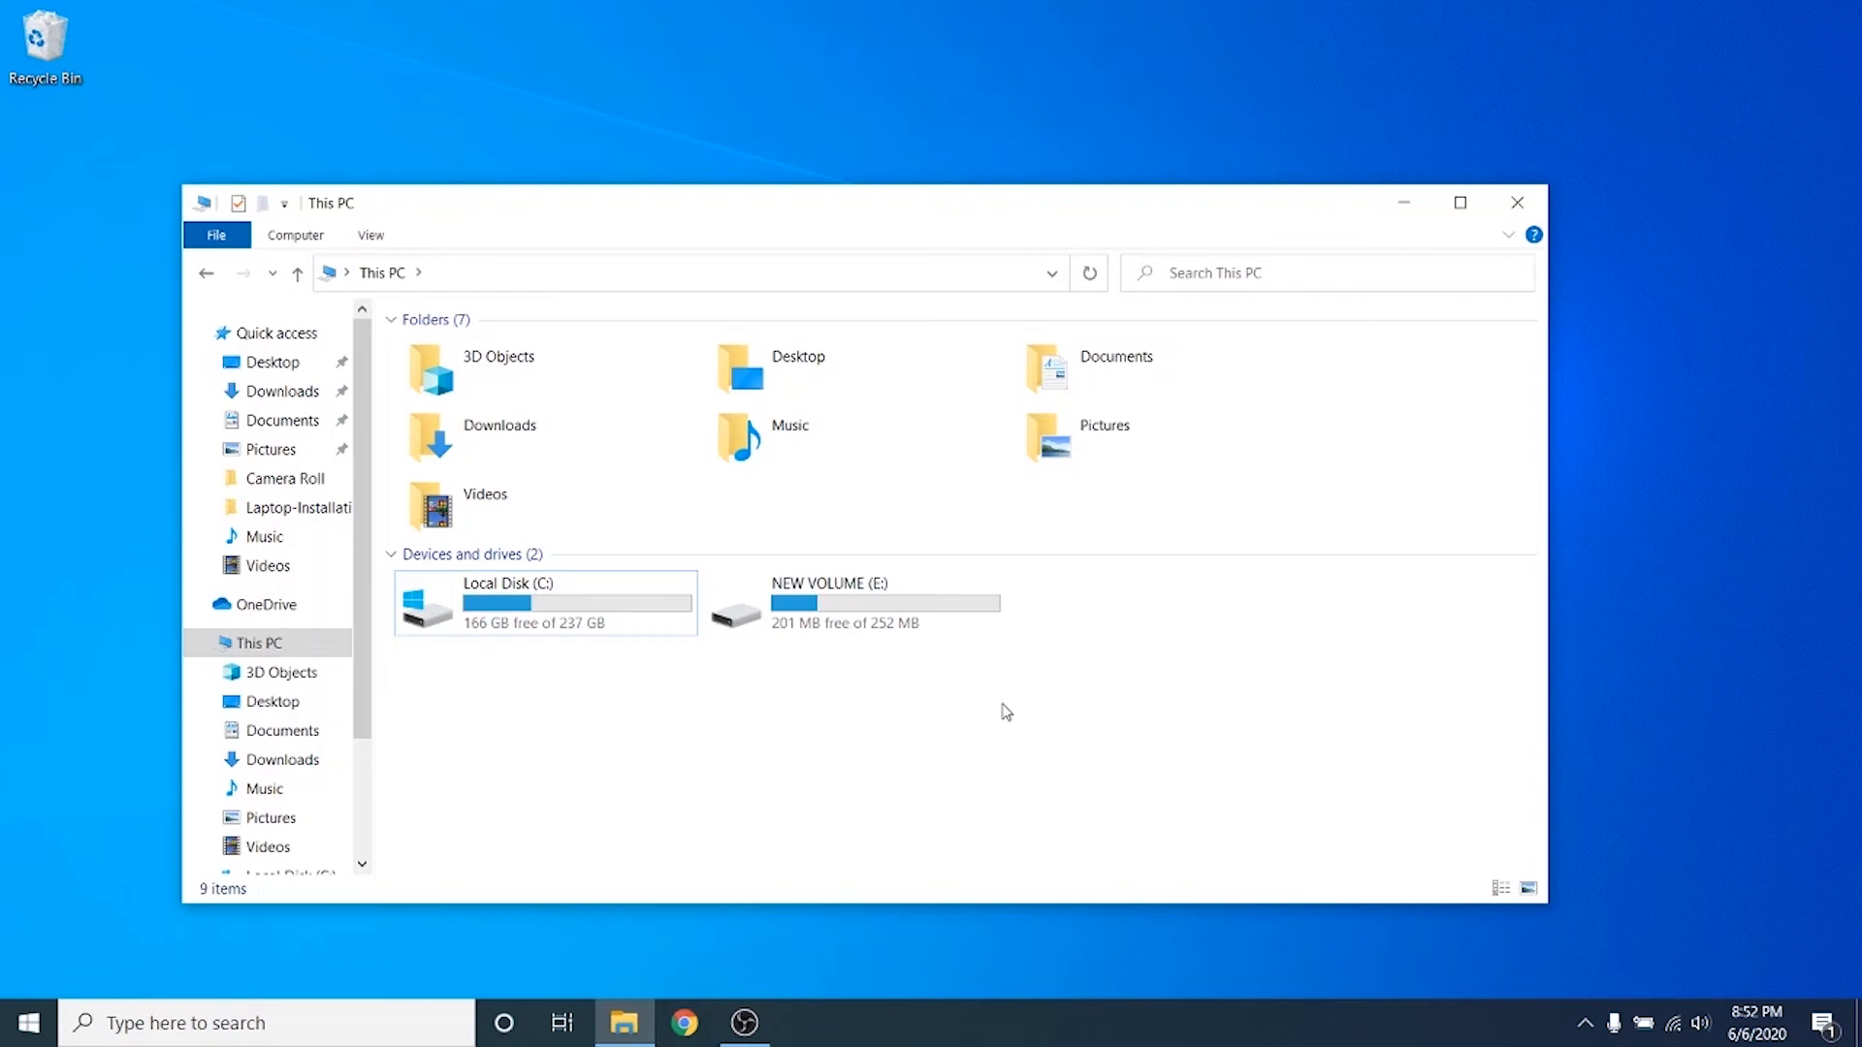
{"action": "left_click_drag", "start_coordinate": [1082, 716], "coordinate": [705, 537]}
{"action": "left_click", "coordinate": [800, 654]}
{"action": "left_click_drag", "start_coordinate": [928, 677], "coordinate": [787, 665]}
{"action": "left_click_drag", "start_coordinate": [1051, 693], "coordinate": [708, 532]}
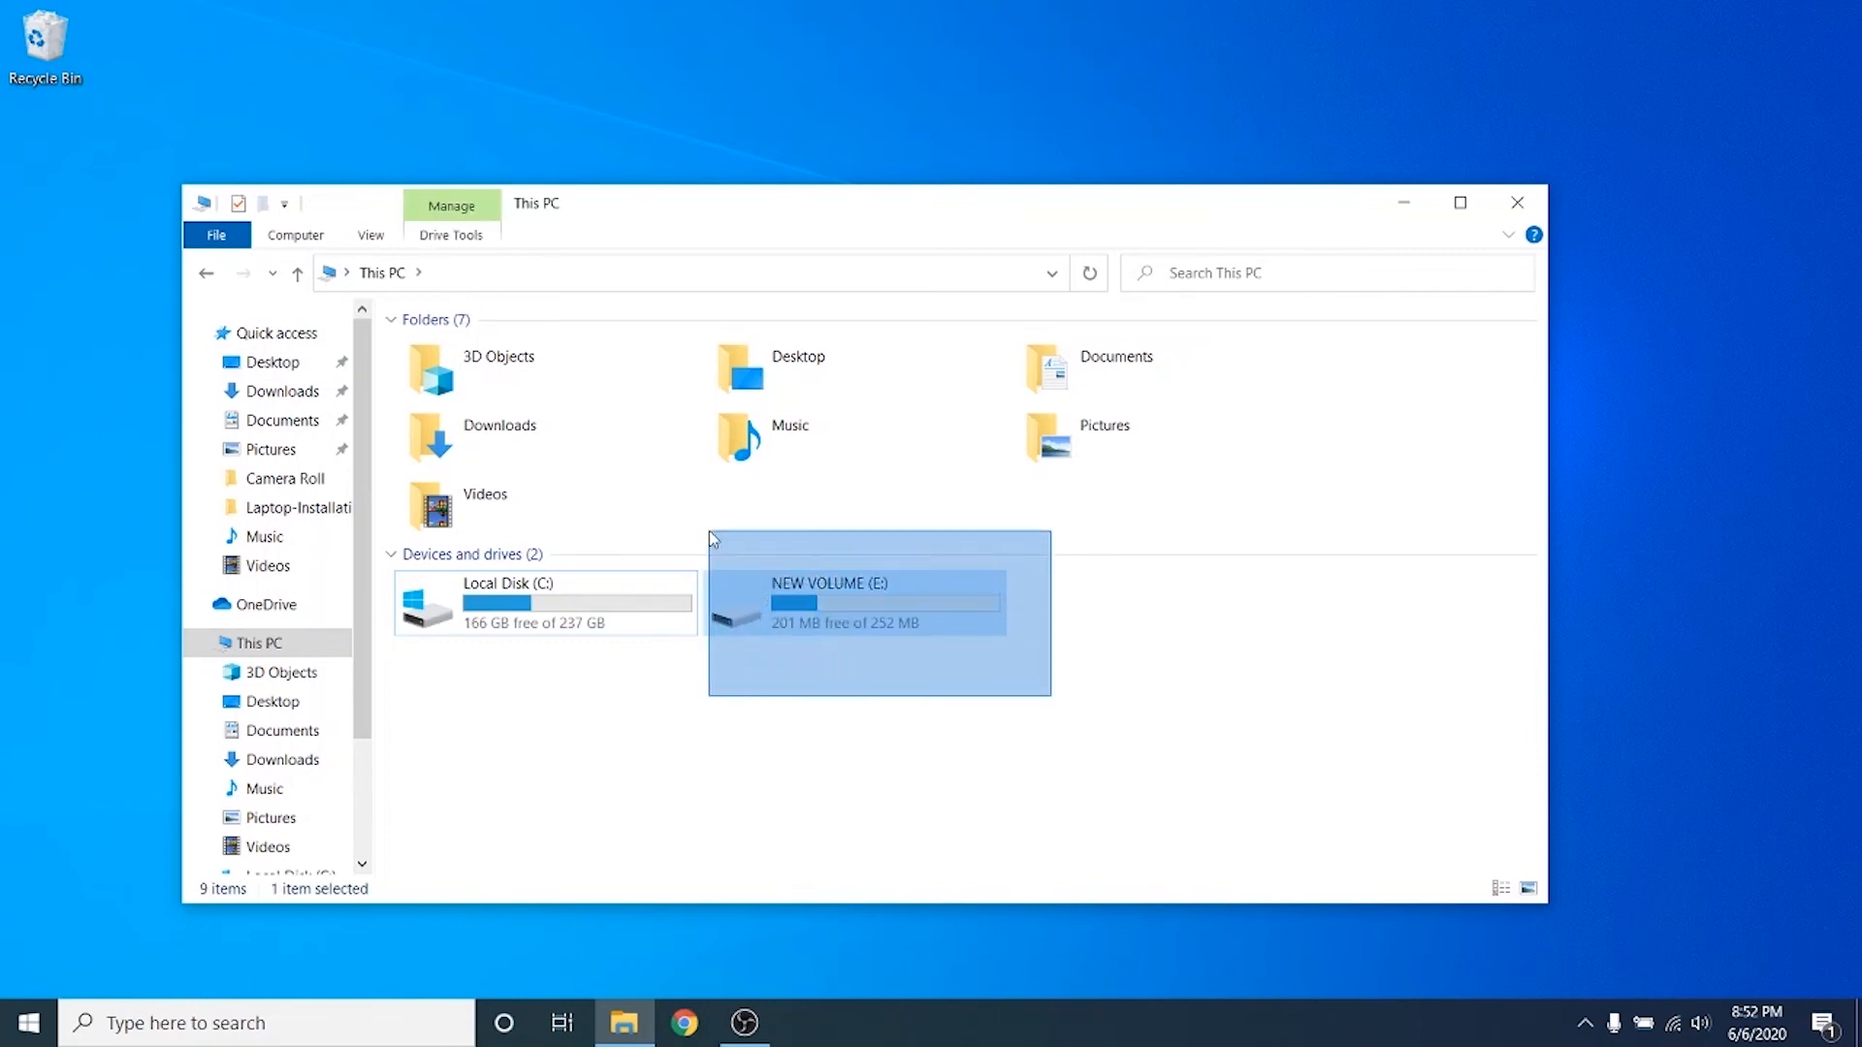
{"action": "left_click", "coordinate": [861, 735]}
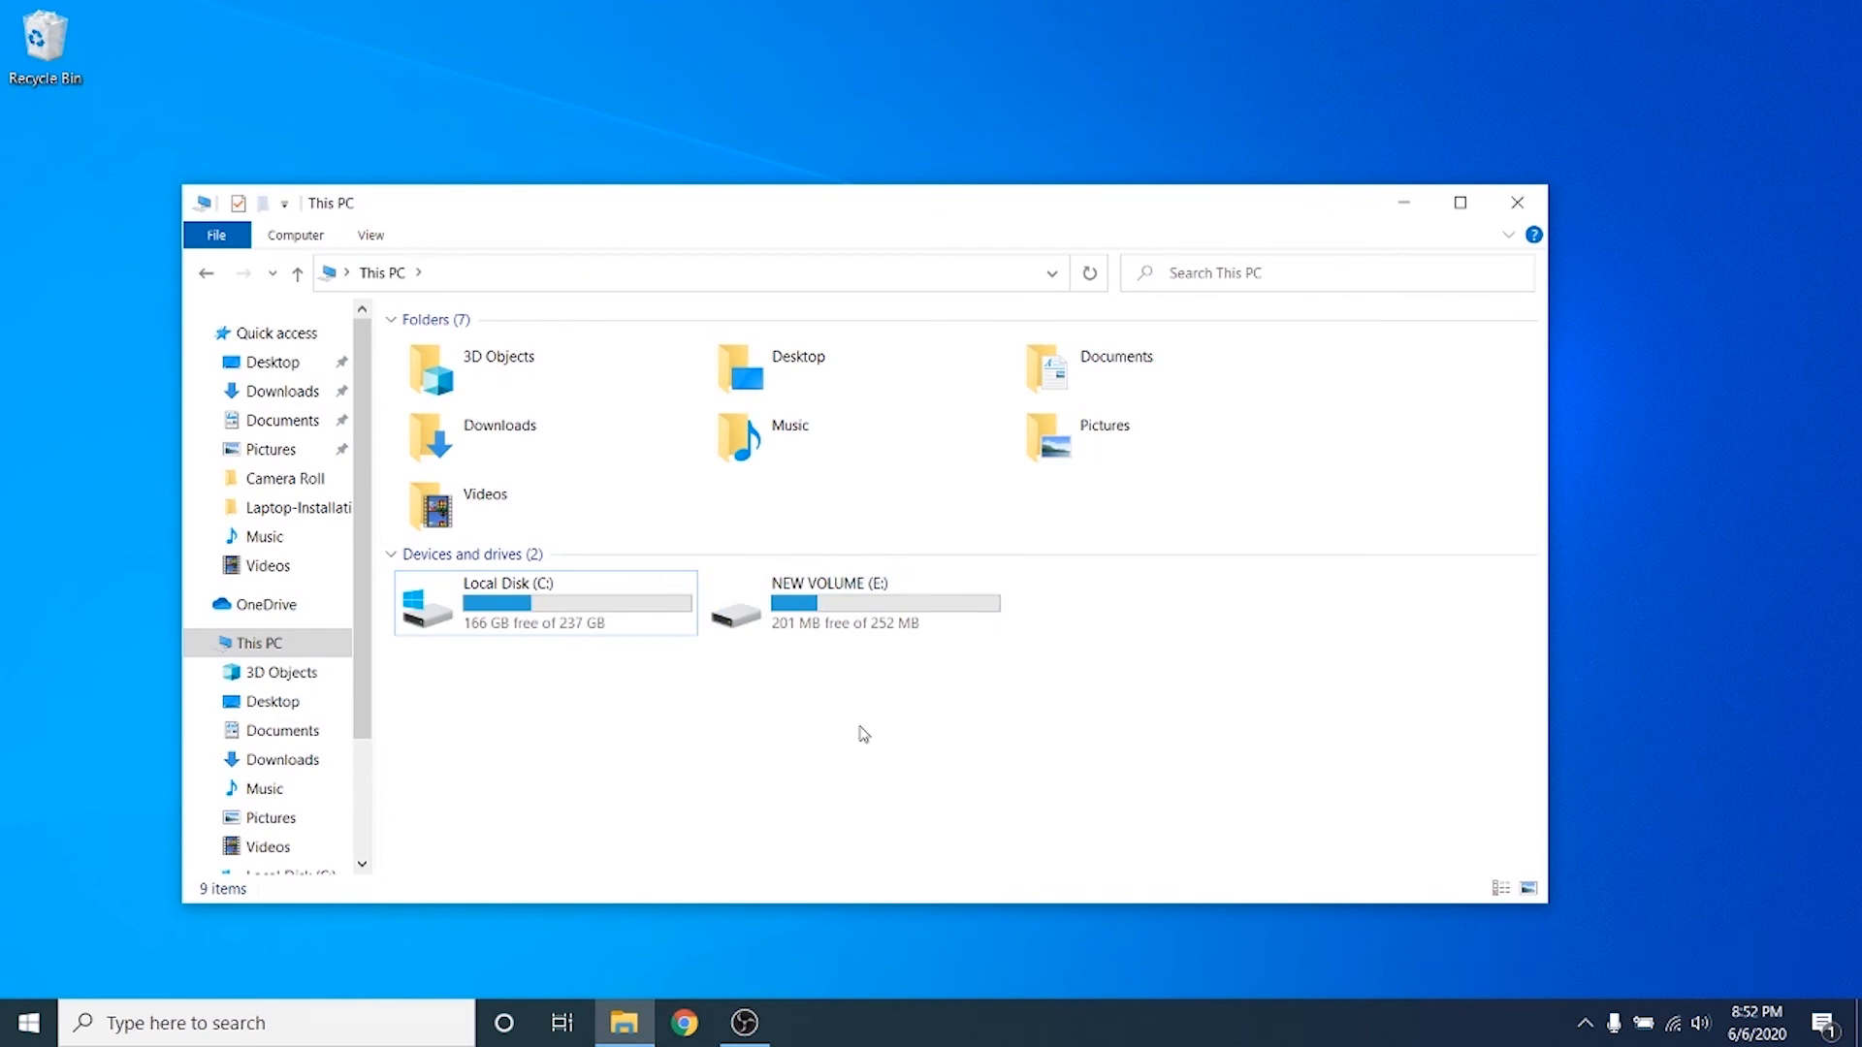
Find Notepad with a Windows search and launch it with a blank document.
{"action": "left_click", "coordinate": [217, 1026]}
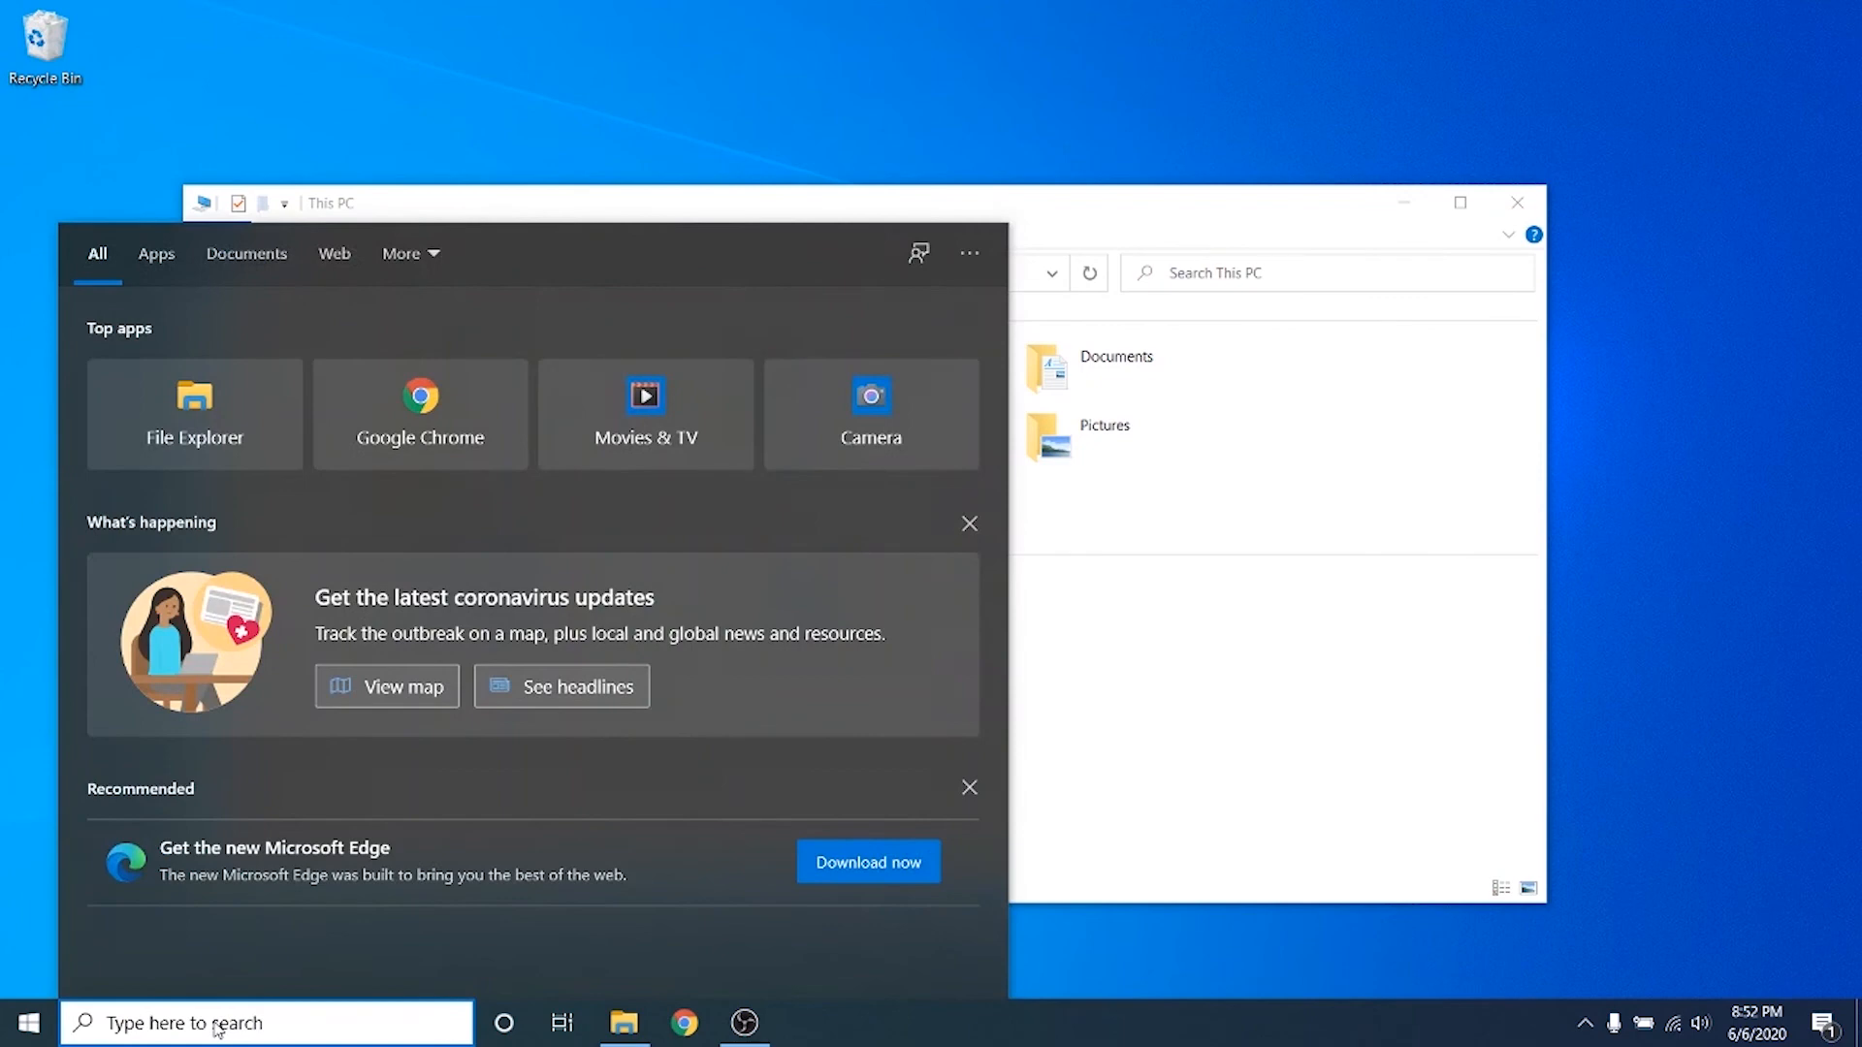
{"action": "type", "text": "notepad"}
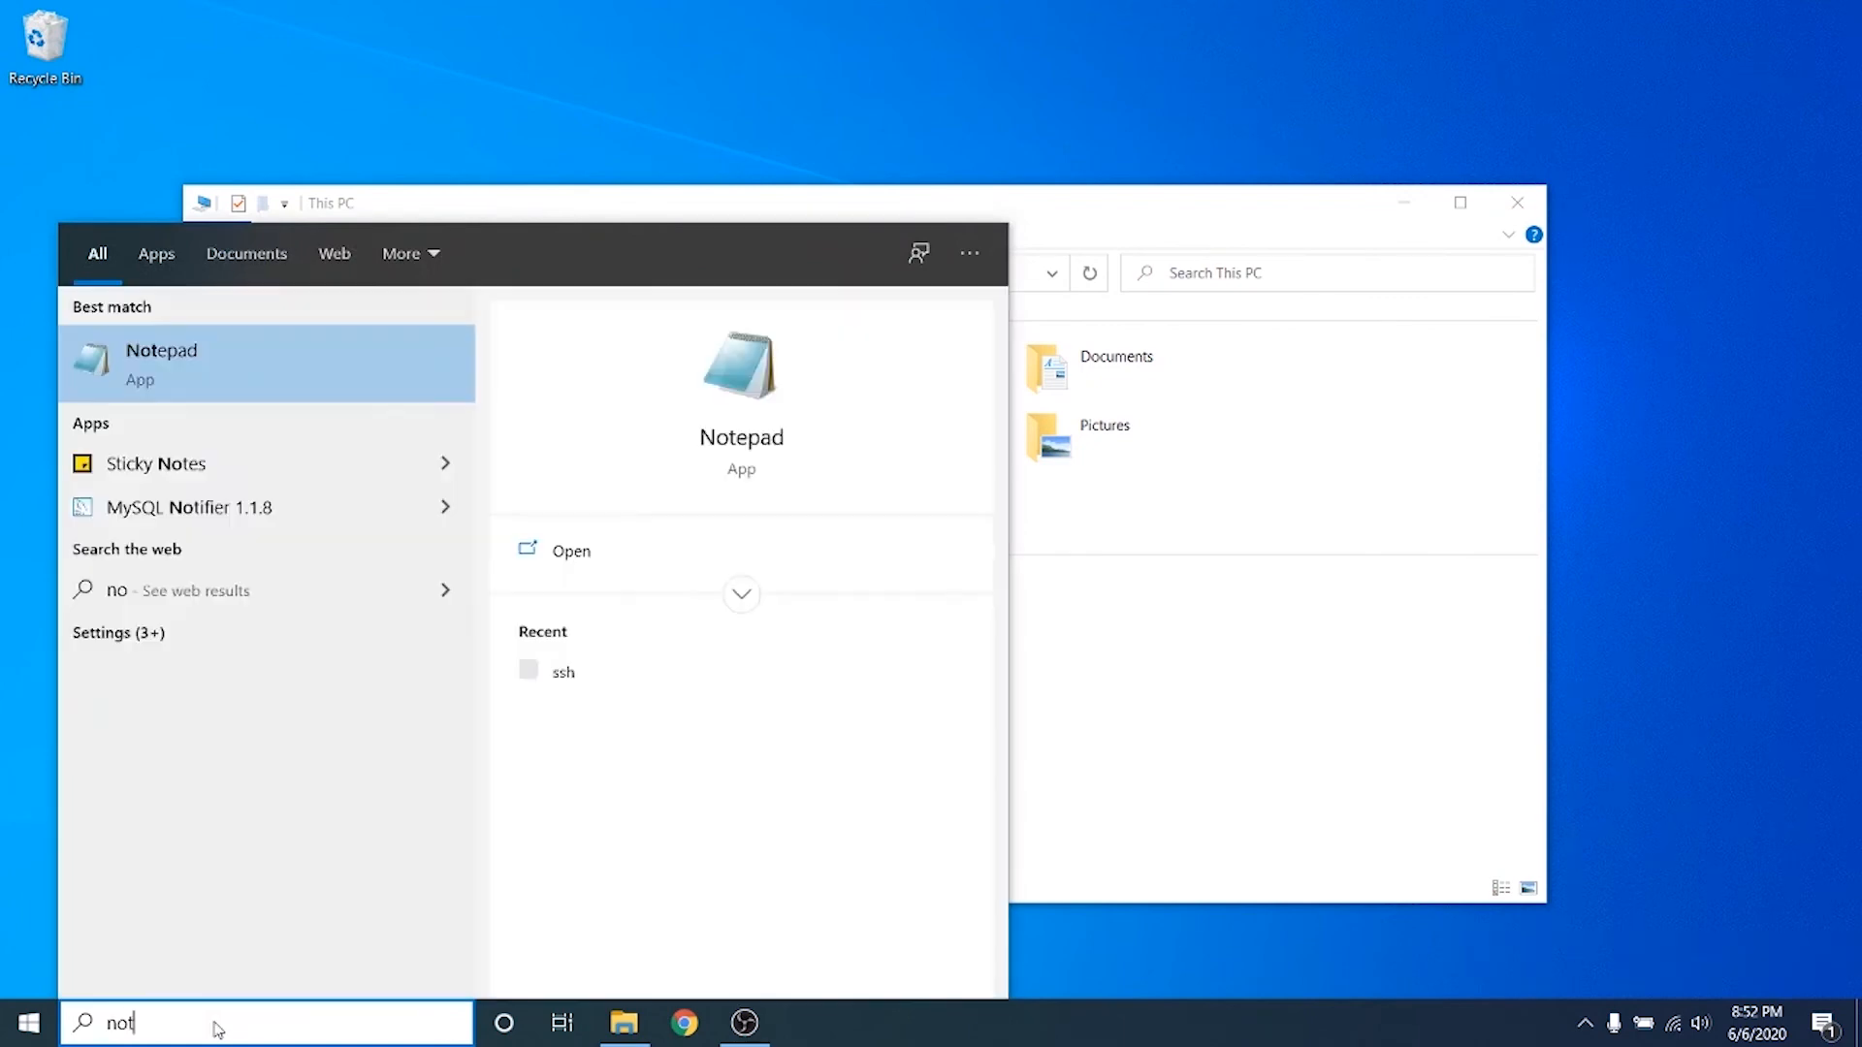
{"action": "key", "text": "Return"}
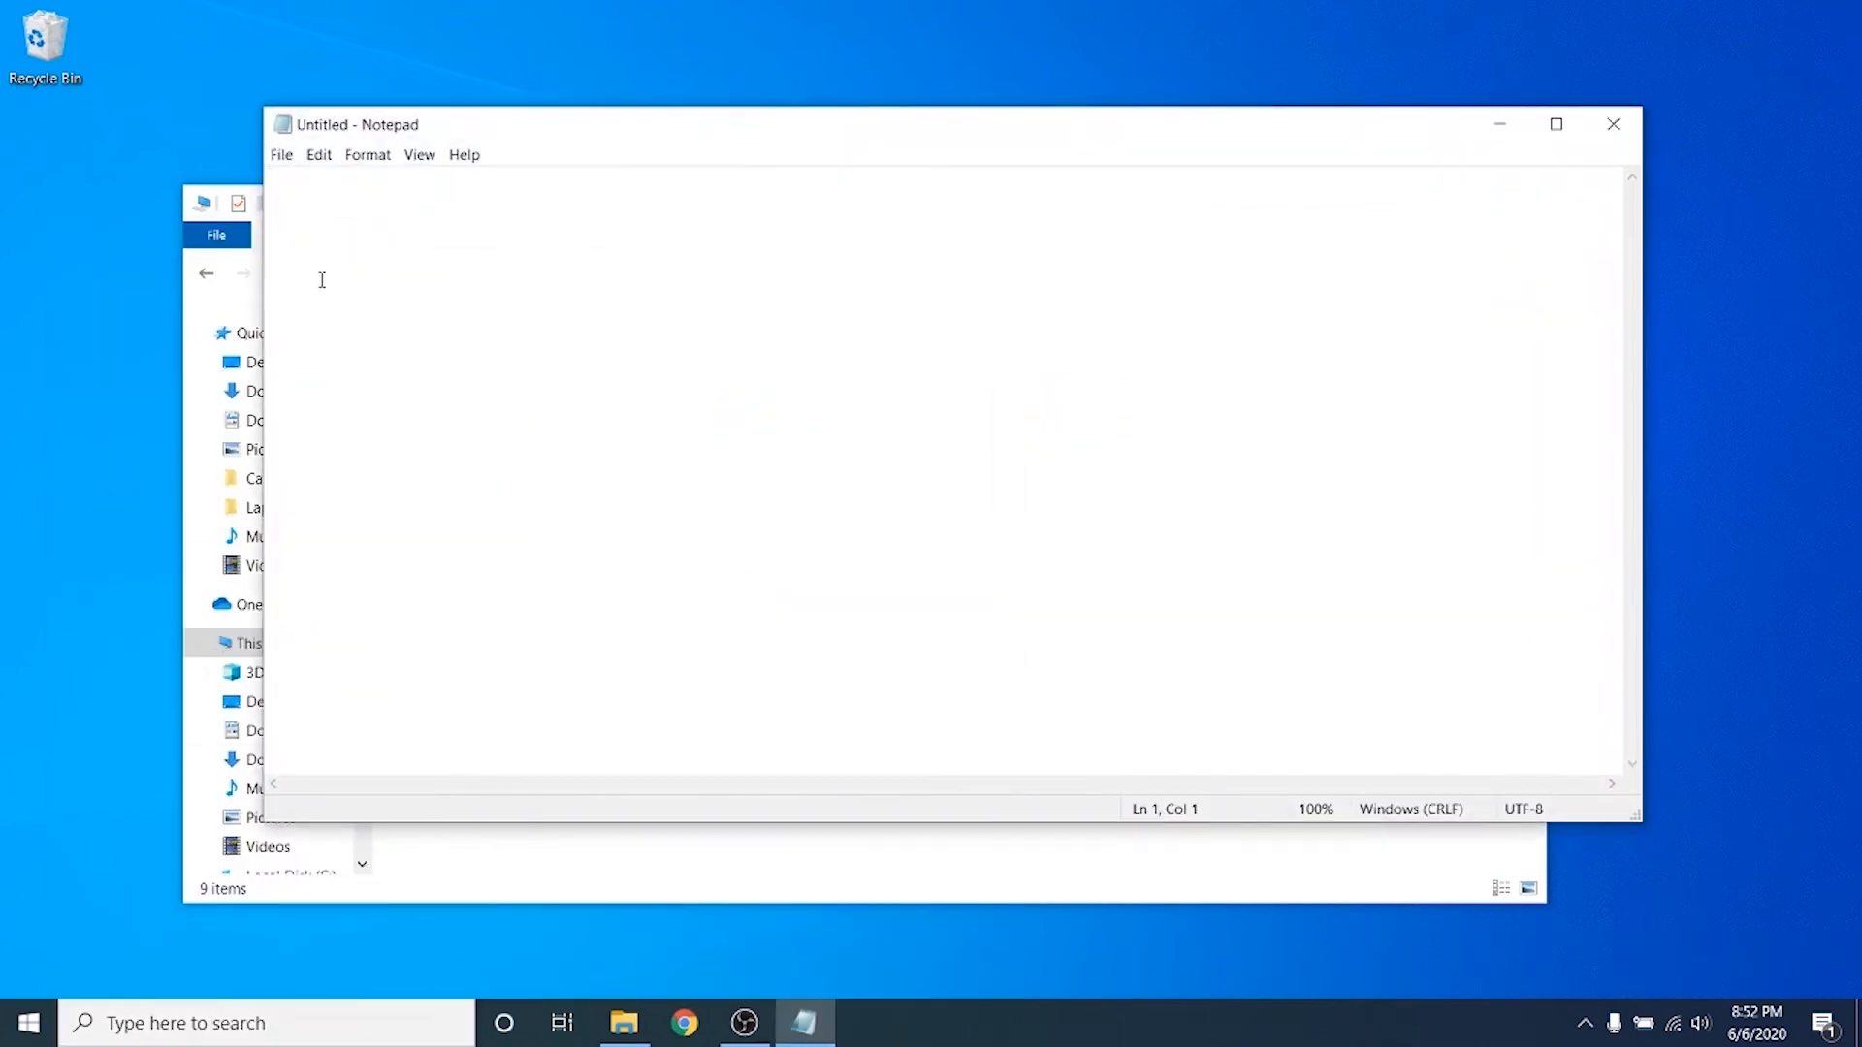
{"action": "left_click_drag", "start_coordinate": [454, 136], "coordinate": [485, 145]}
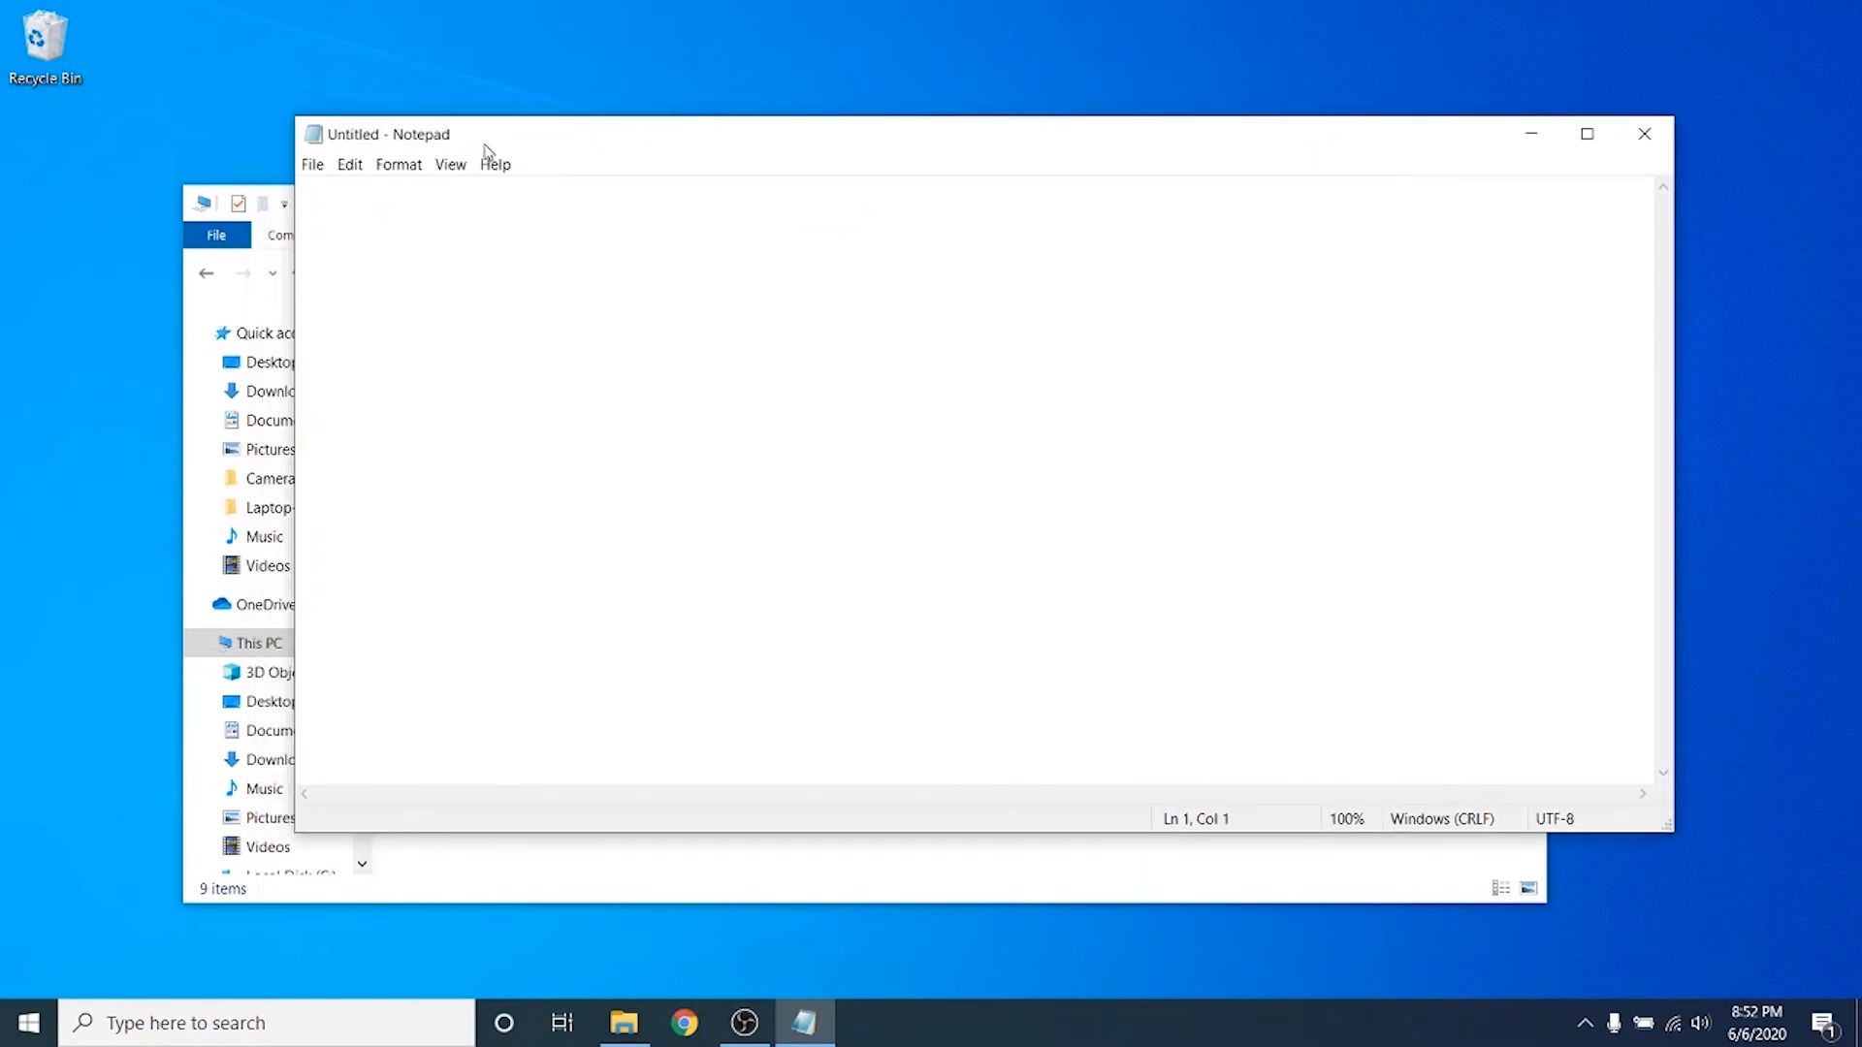
Start saving the blank document under a new name and choose the NEW VOLUME (E:) drive as its location.
{"action": "left_click", "coordinate": [312, 164]}
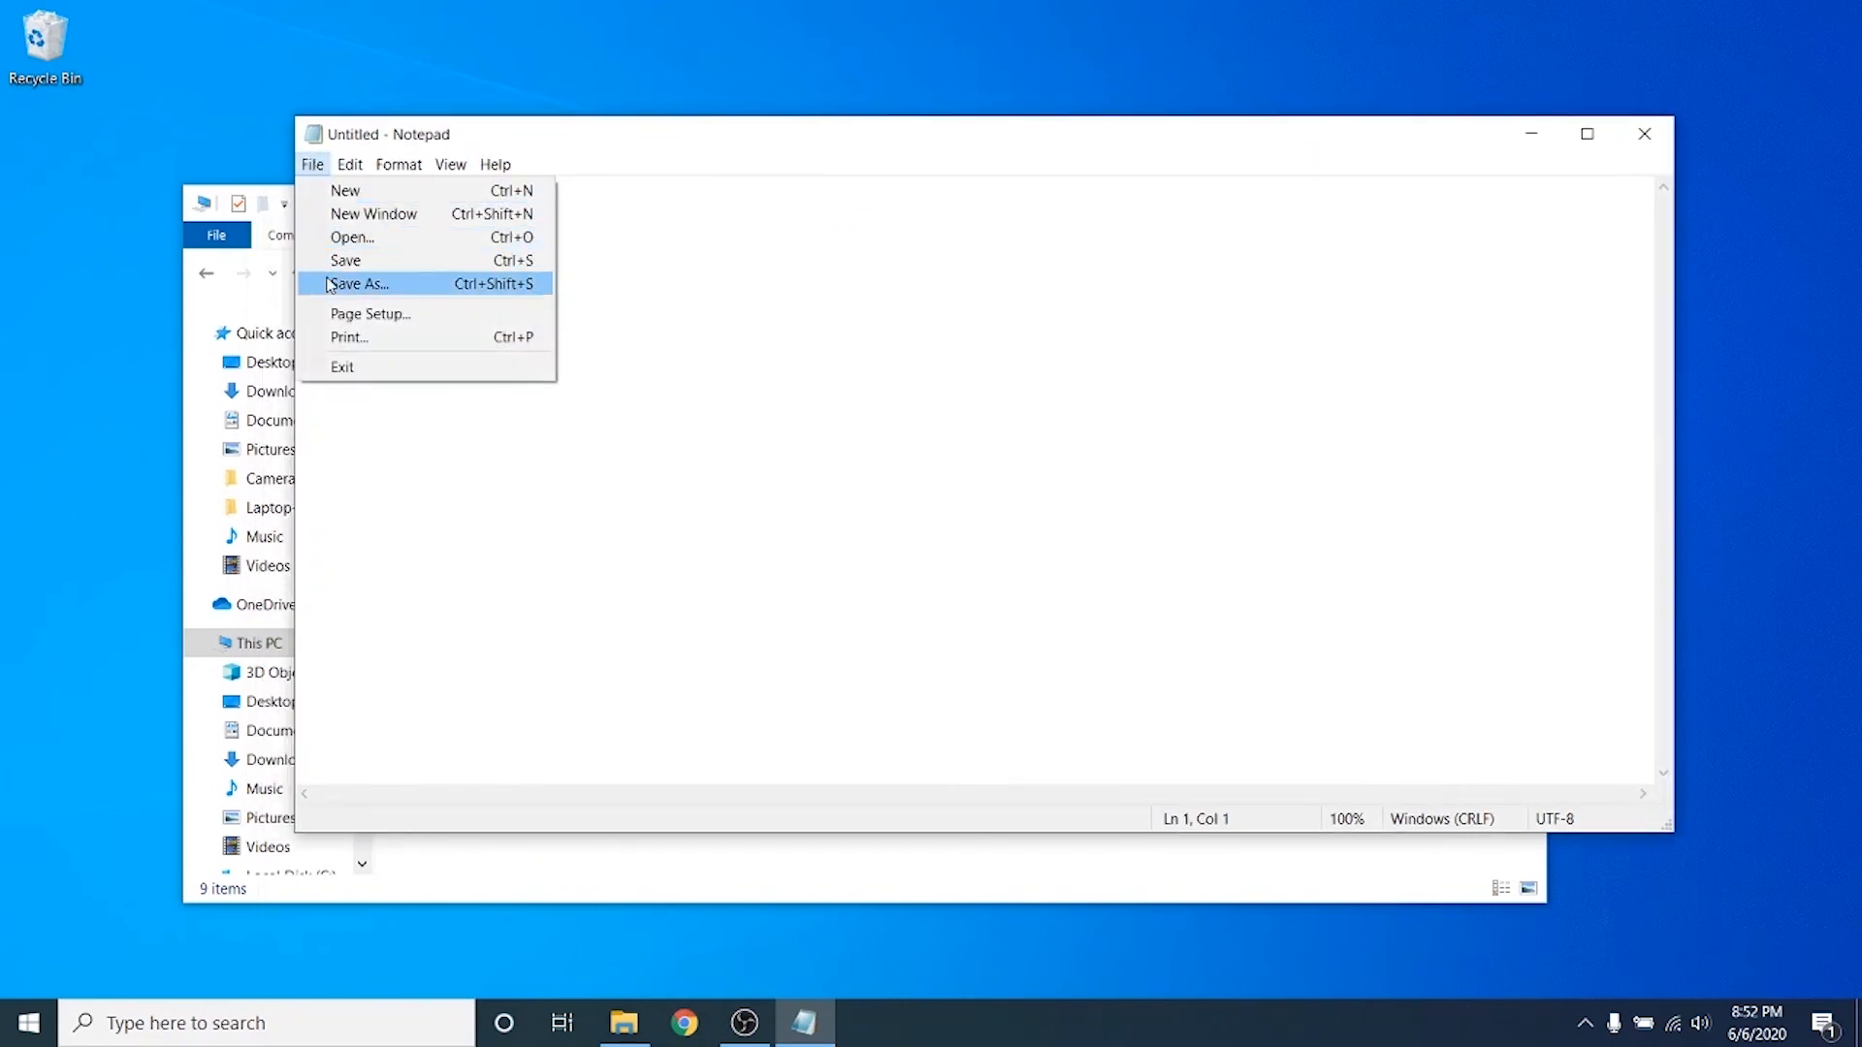
{"action": "left_click", "coordinate": [328, 284]}
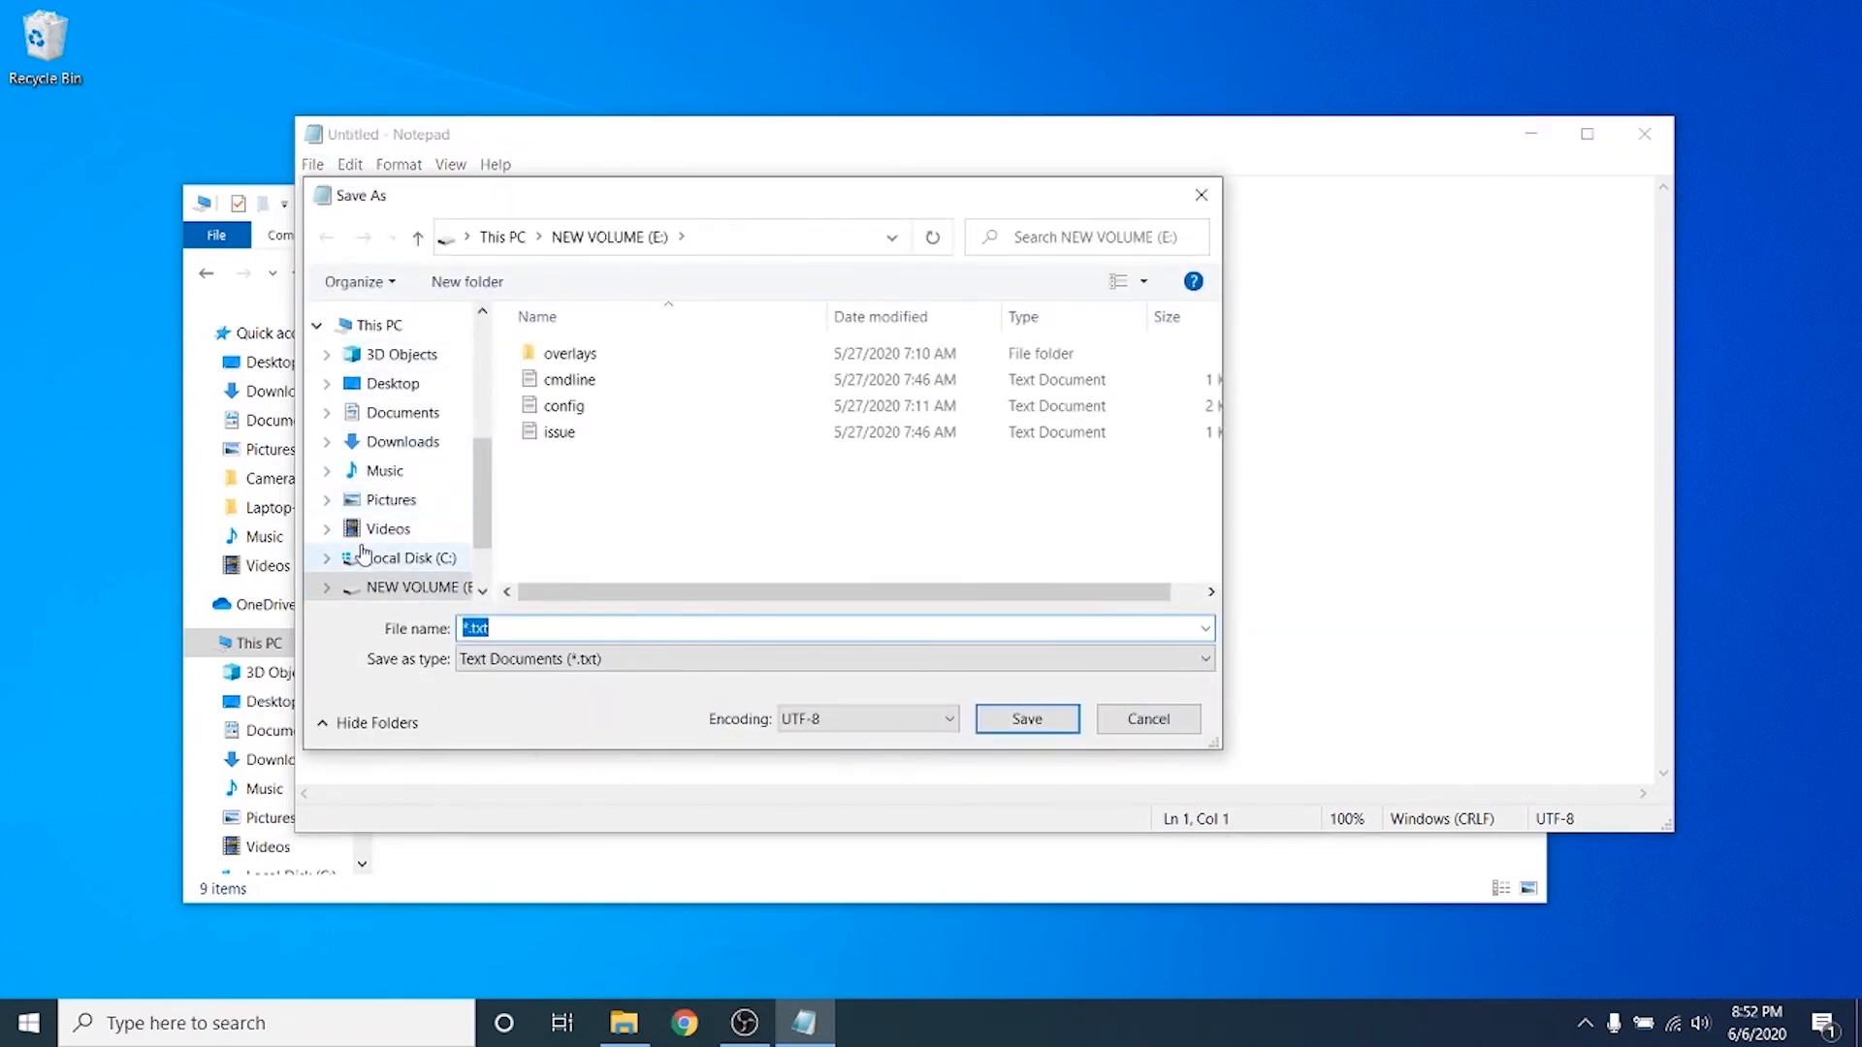
{"action": "left_click", "coordinate": [373, 325]}
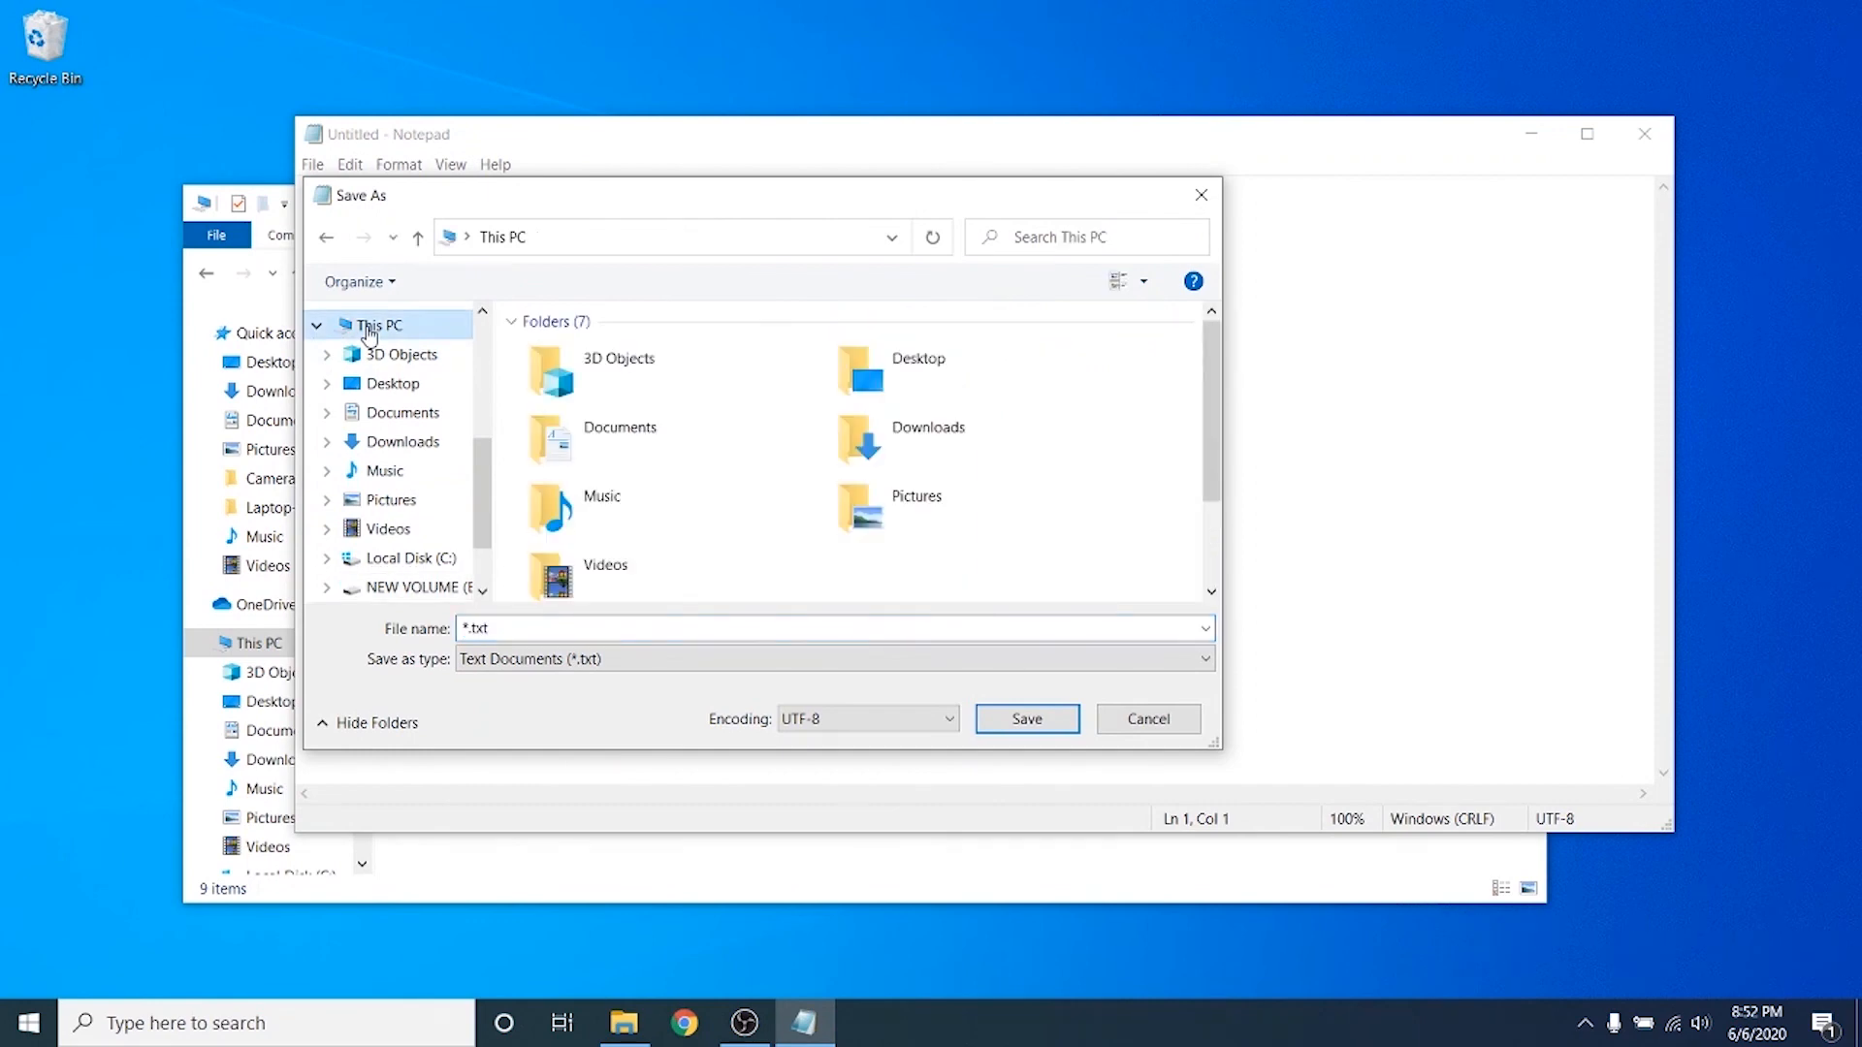
{"action": "left_click_drag", "start_coordinate": [1218, 411], "coordinate": [1197, 490]}
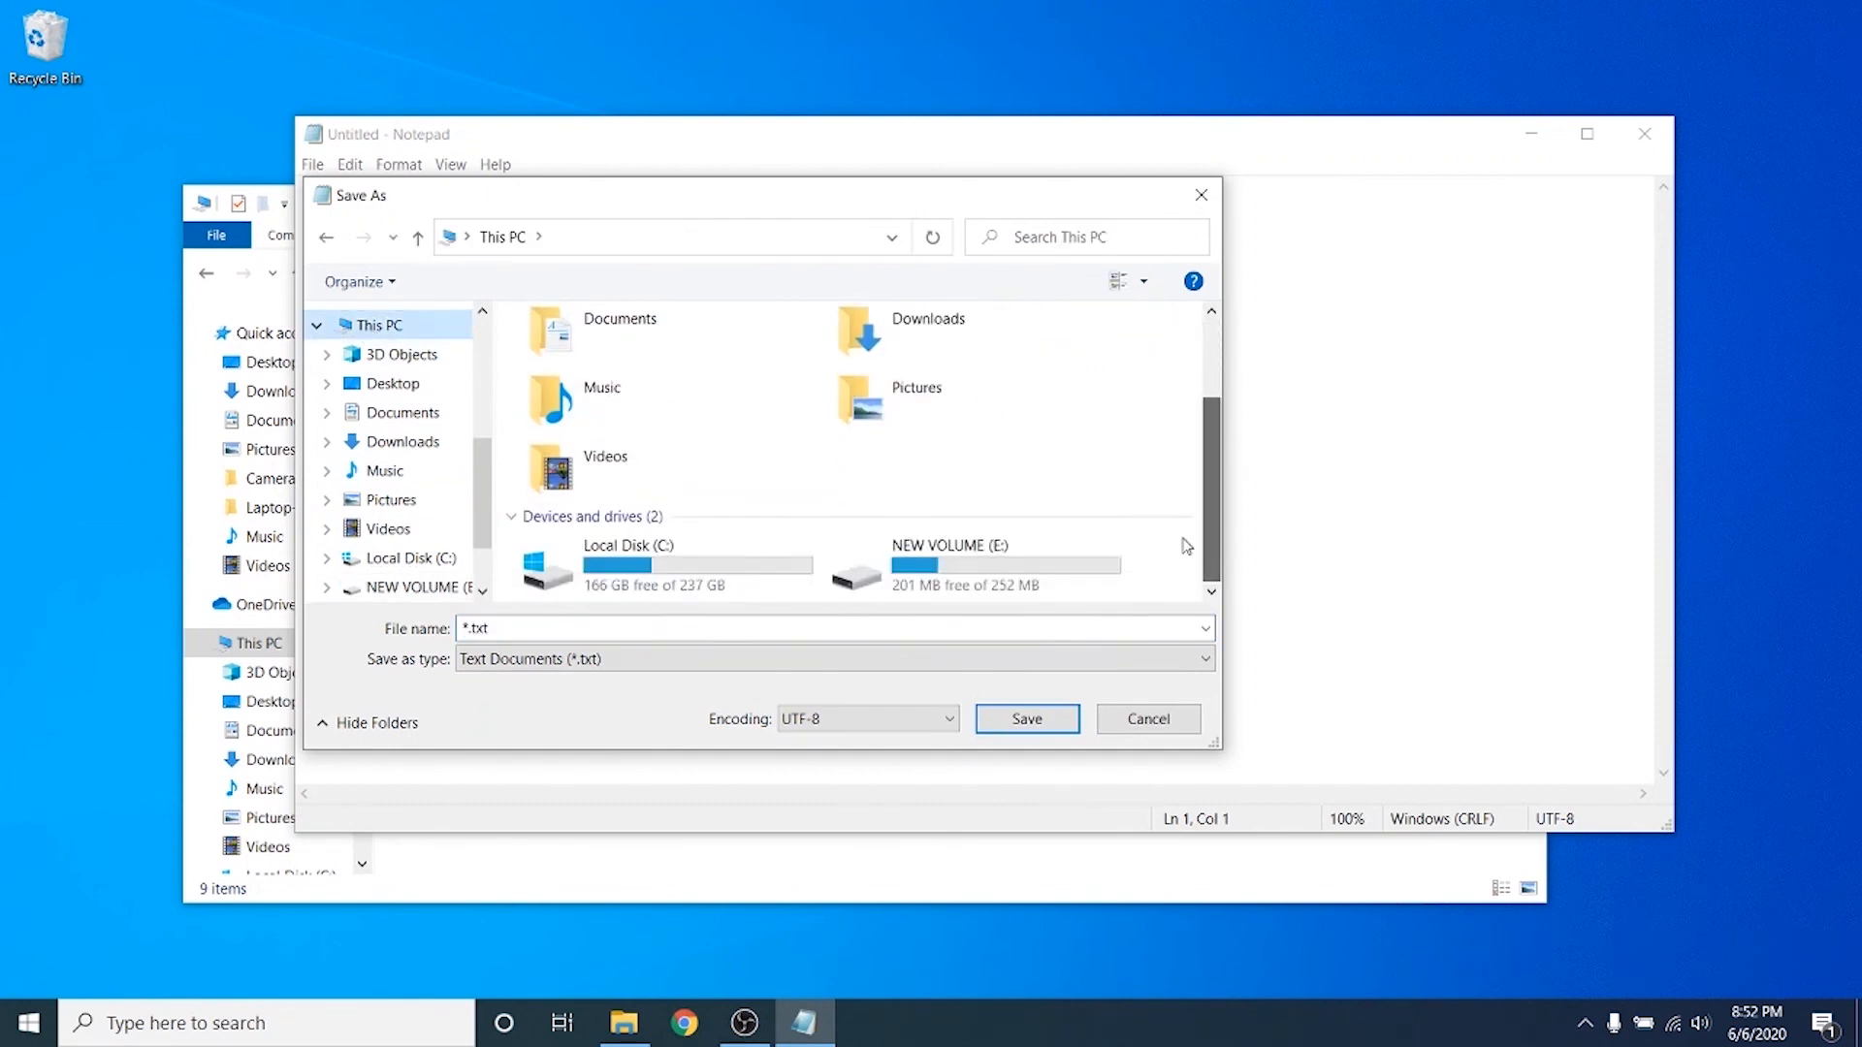
{"action": "double_click", "coordinate": [997, 572]}
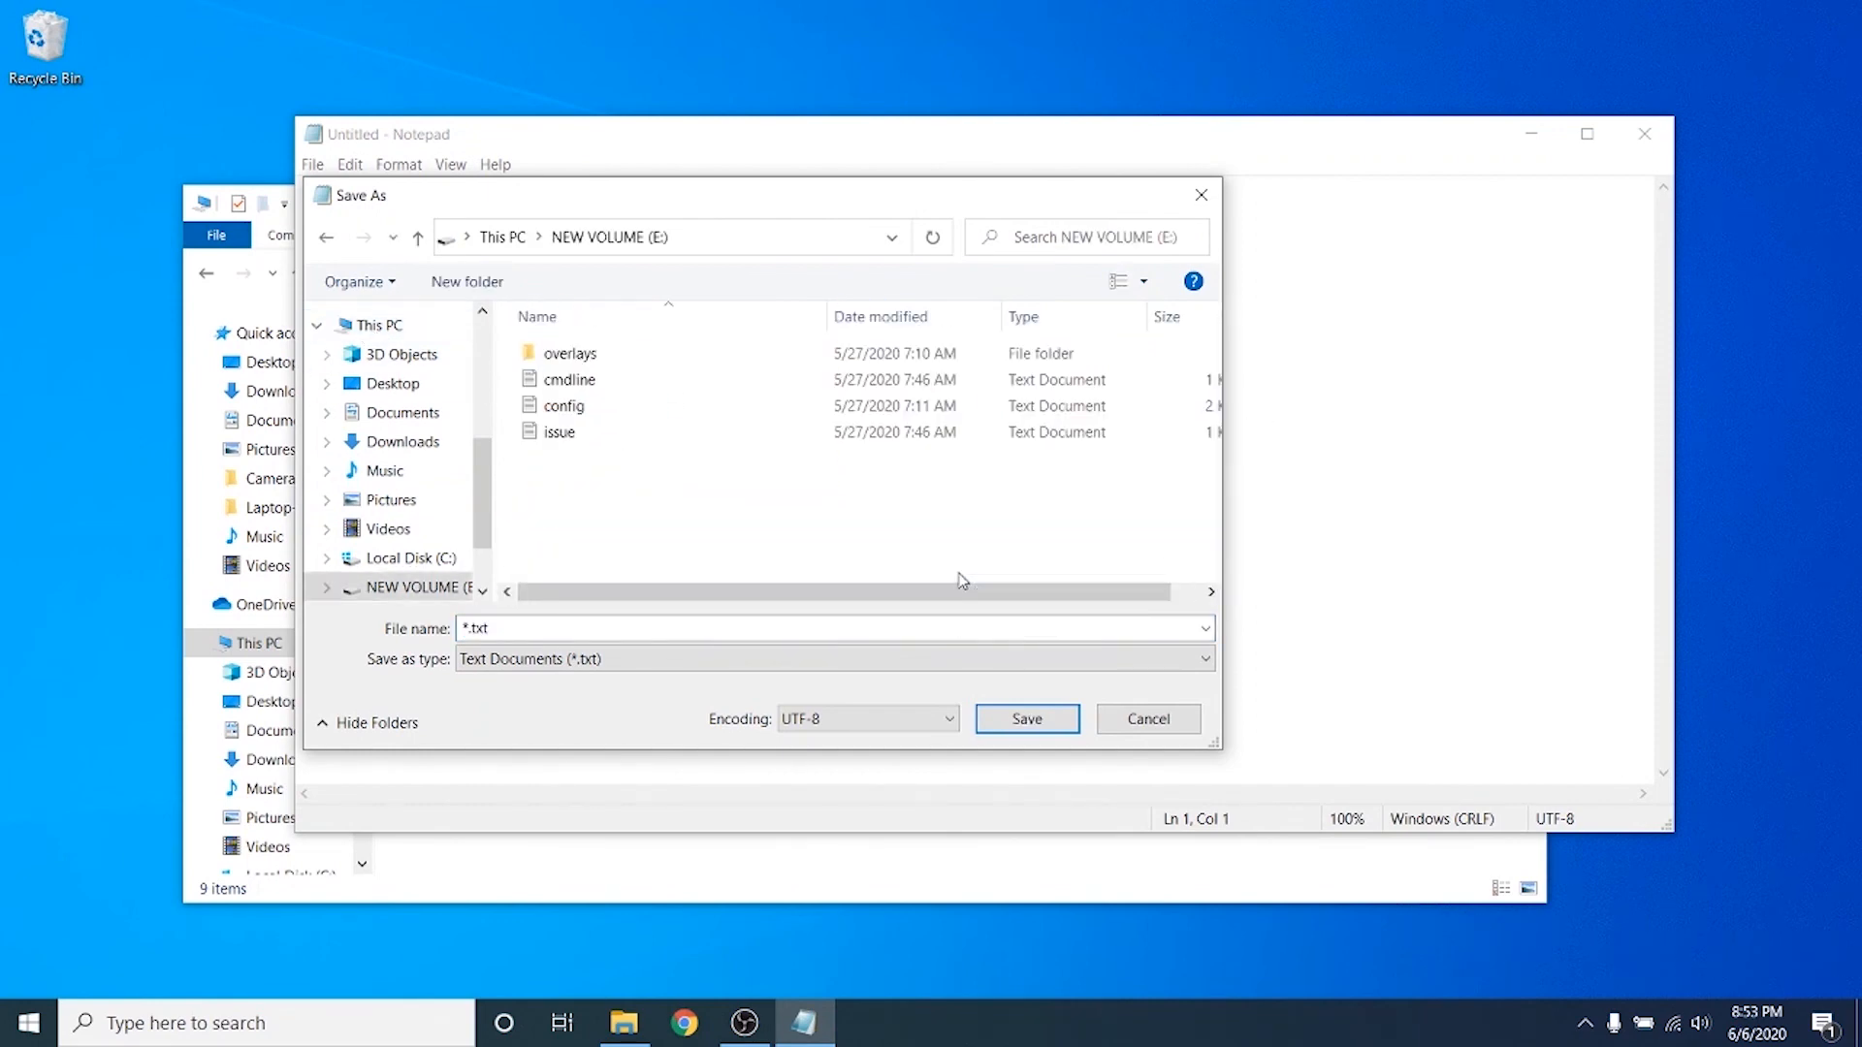
Save the blank file as ssh with the type All Files, and close Notepad.
{"action": "left_click", "coordinate": [512, 632]}
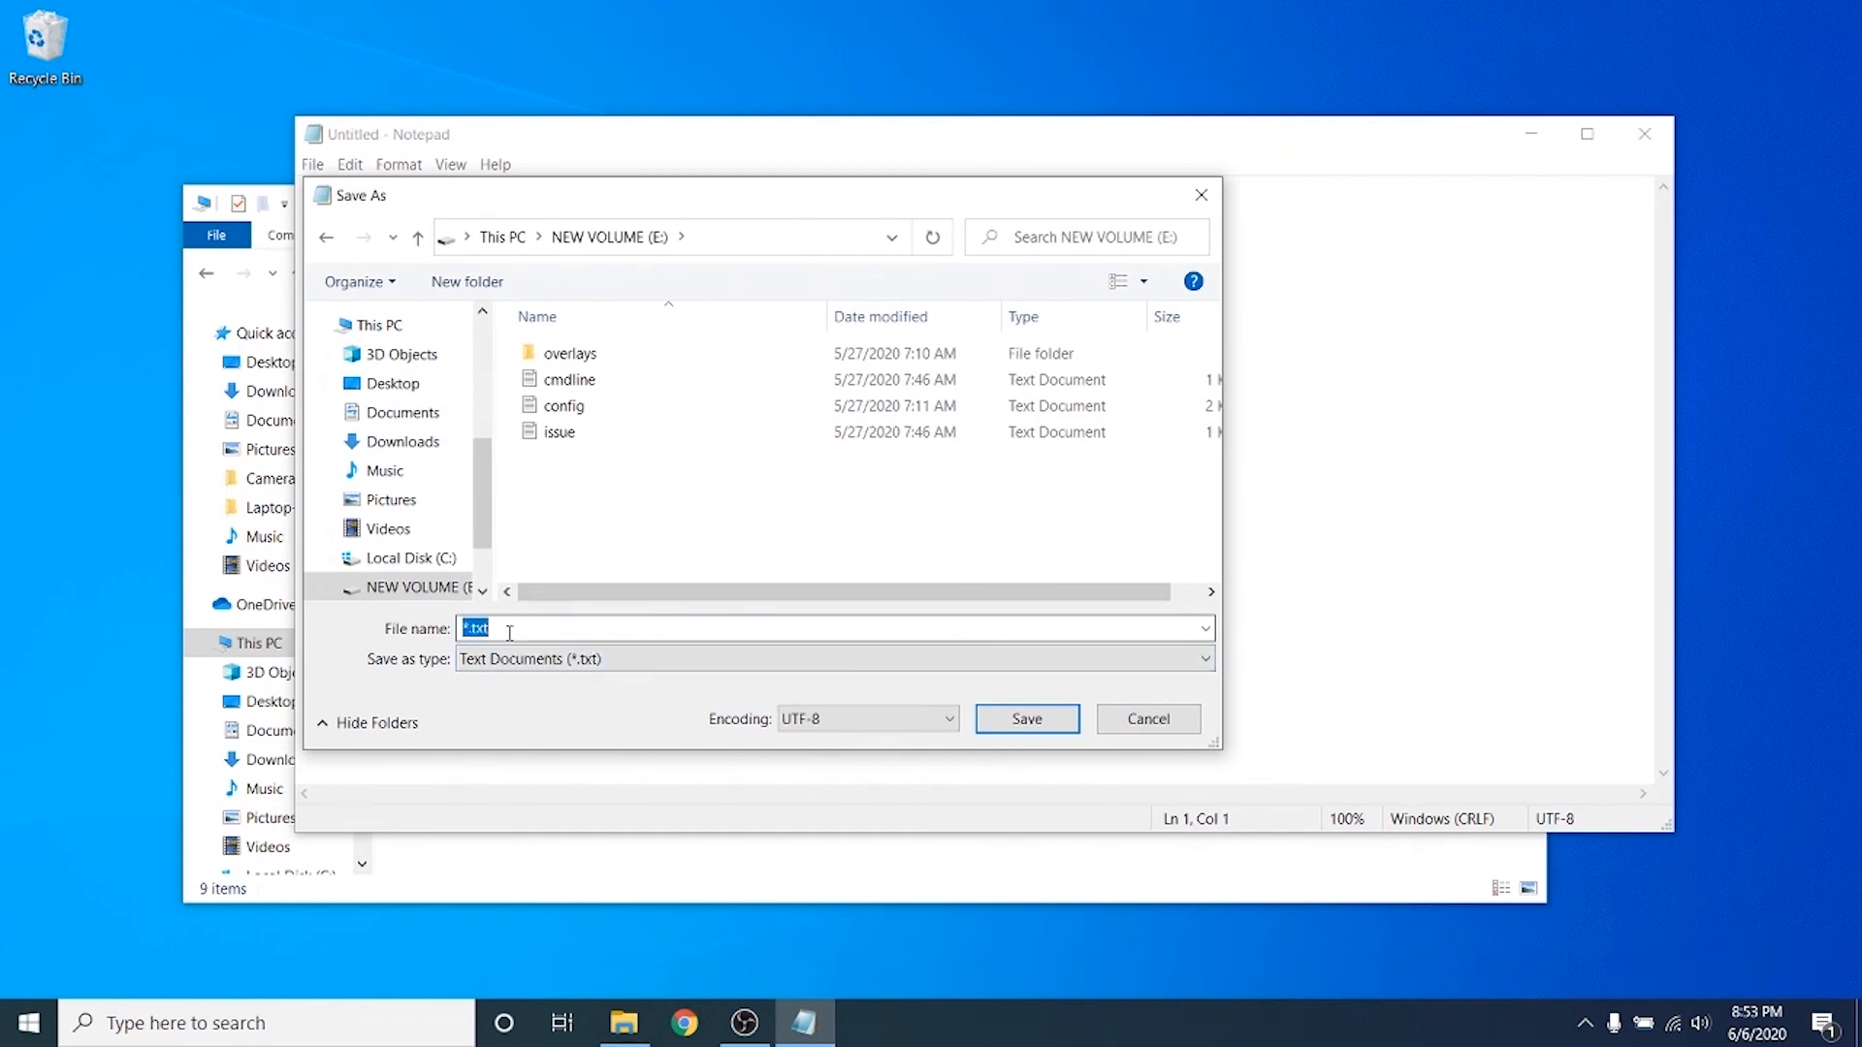
{"action": "type", "text": "ssh"}
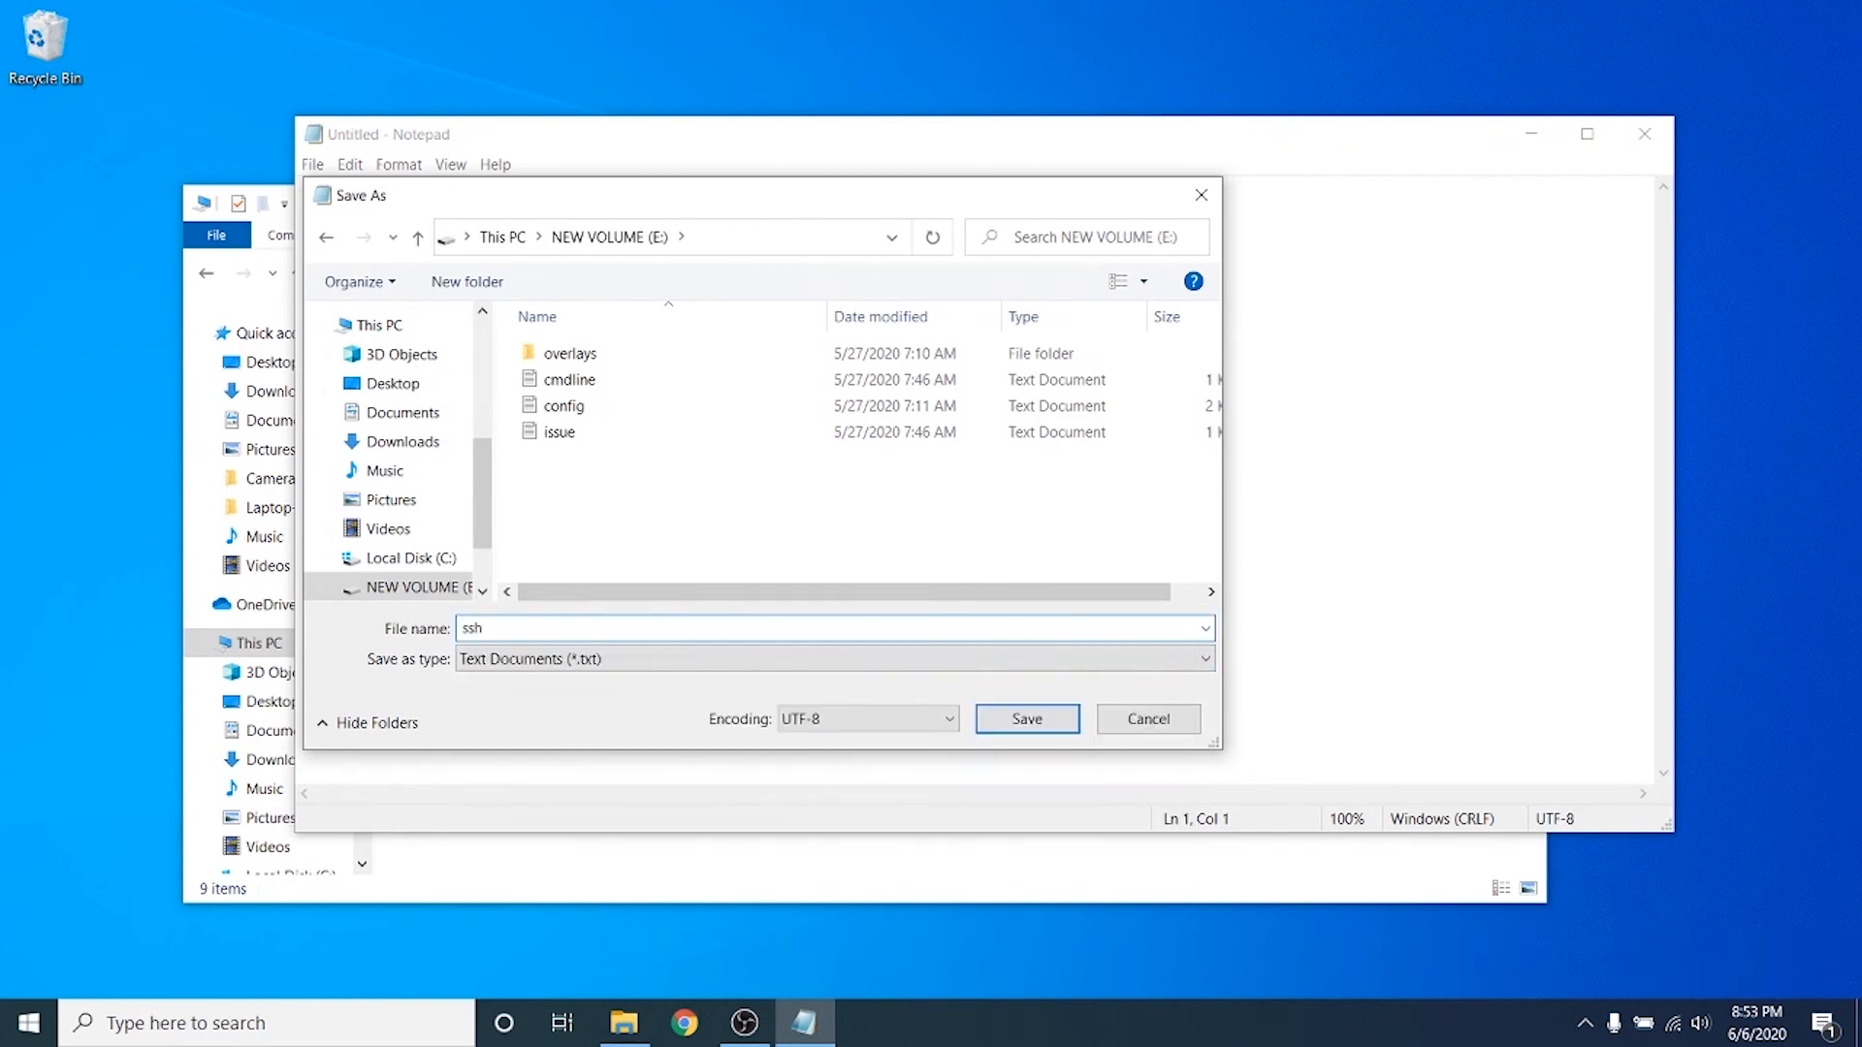
{"action": "left_click", "coordinate": [554, 665]}
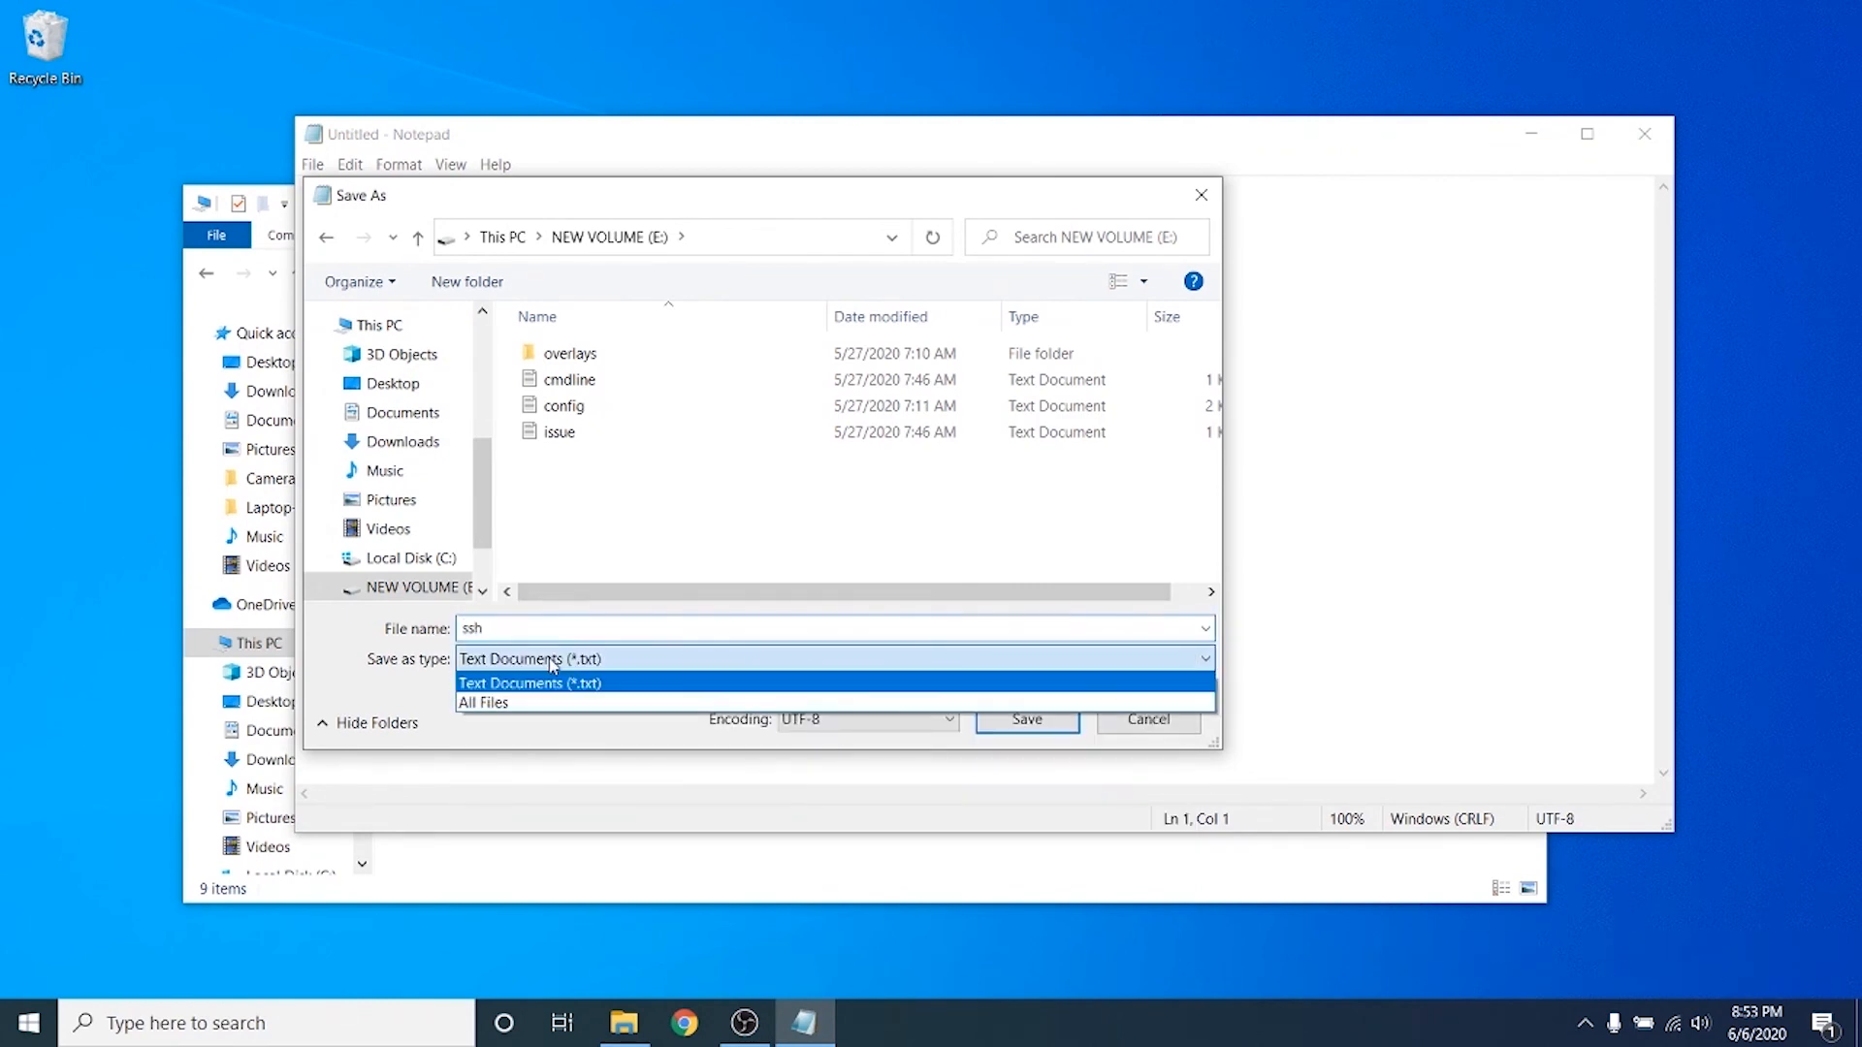
{"action": "left_click", "coordinate": [515, 706]}
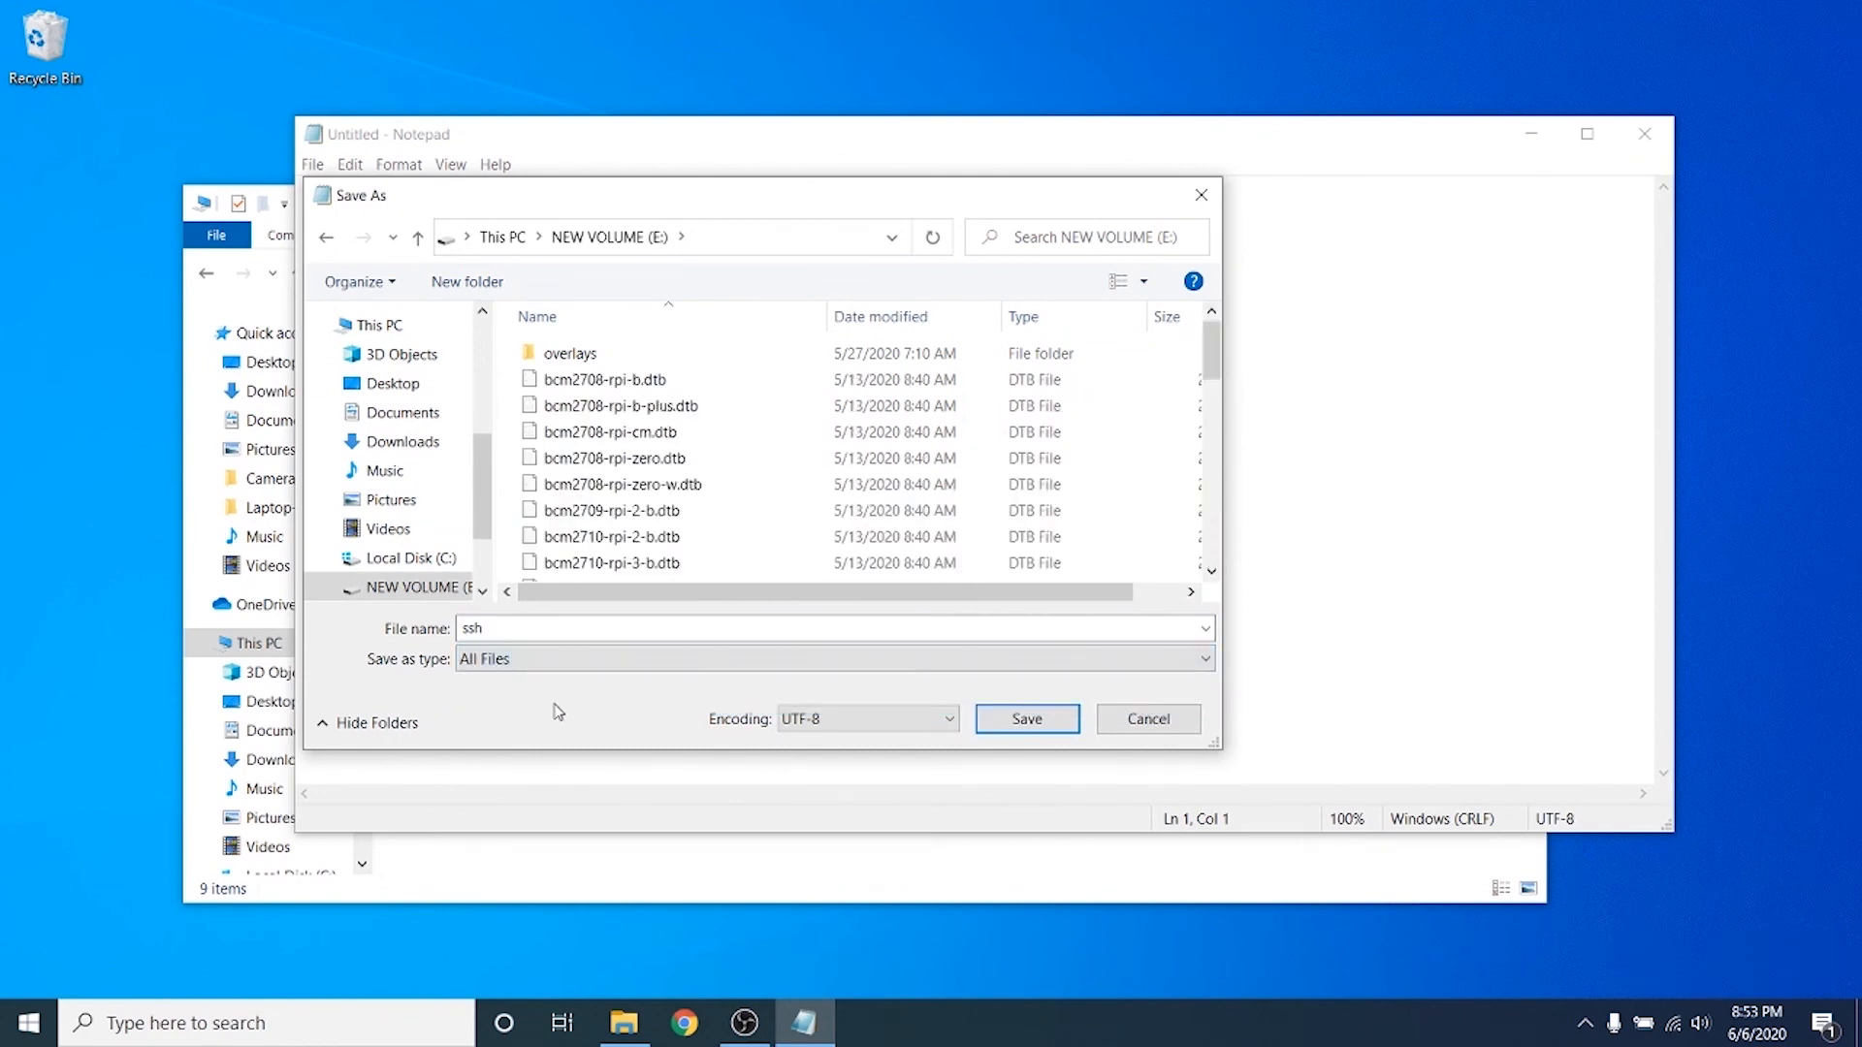
{"action": "left_click", "coordinate": [999, 723]}
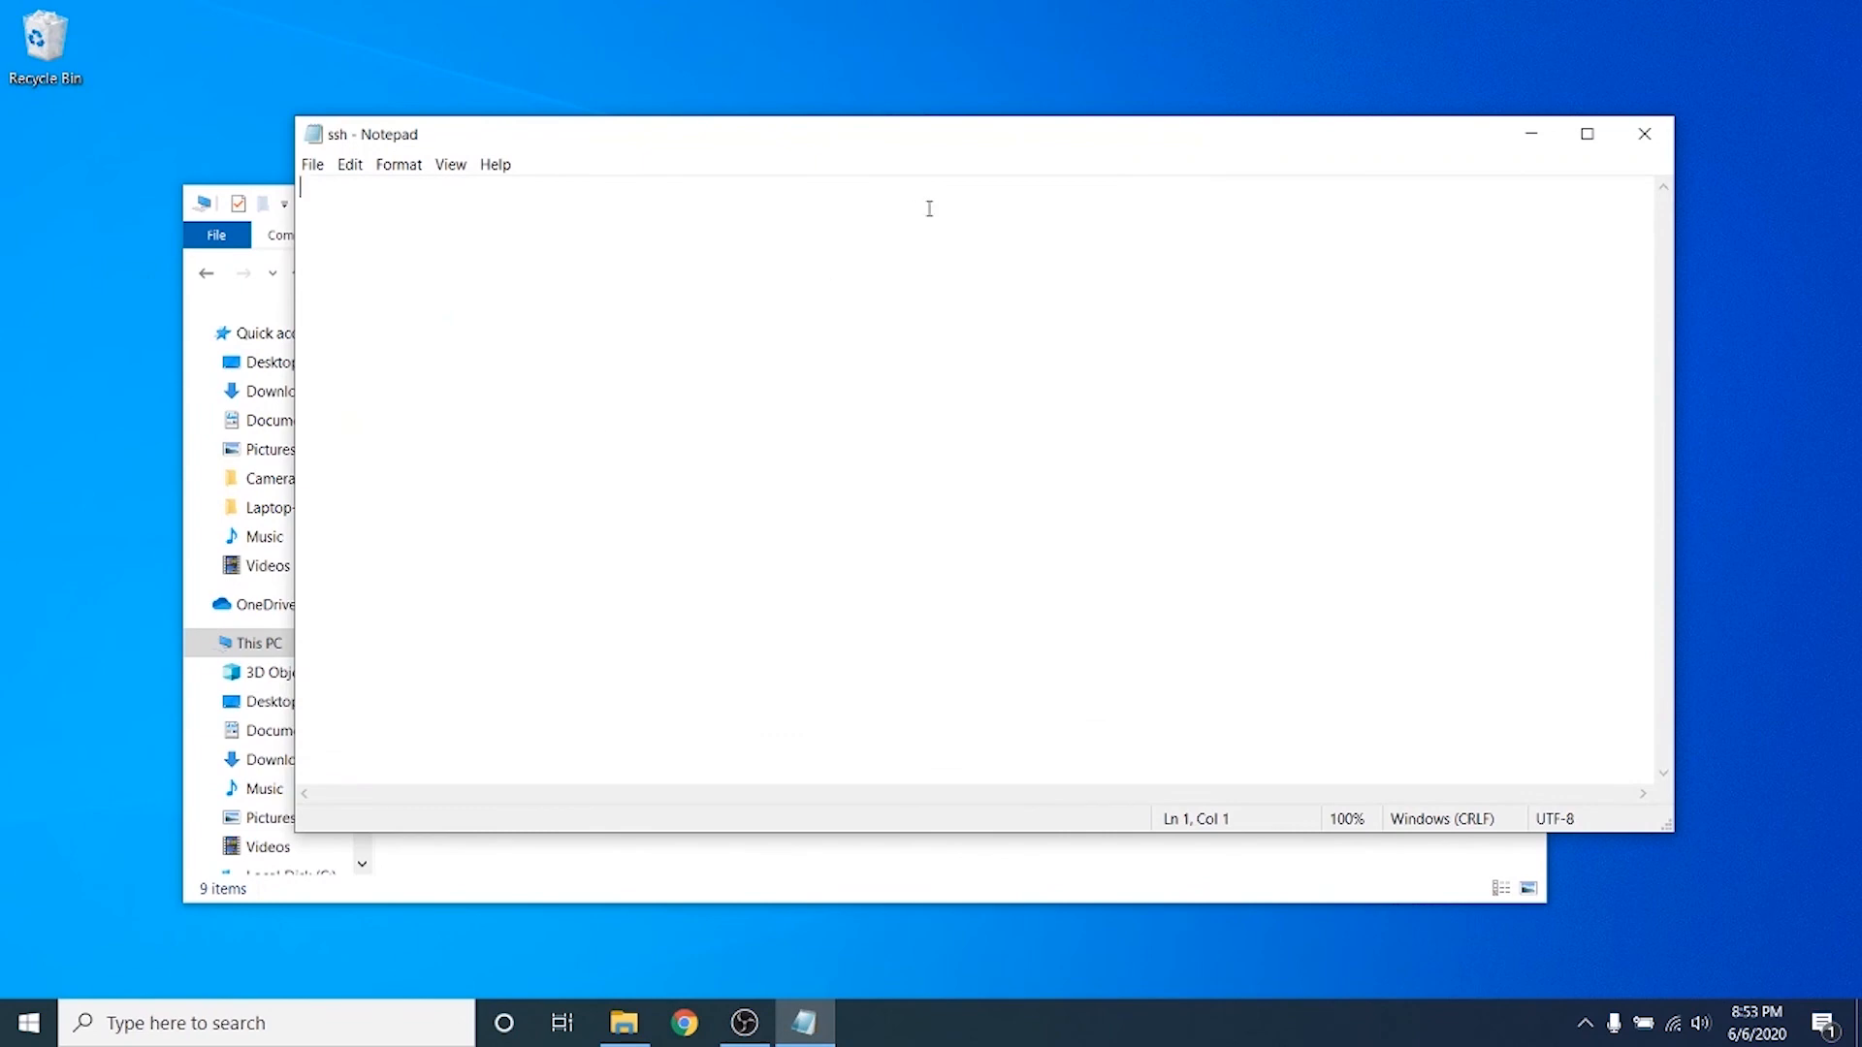
{"action": "left_click", "coordinate": [1645, 134]}
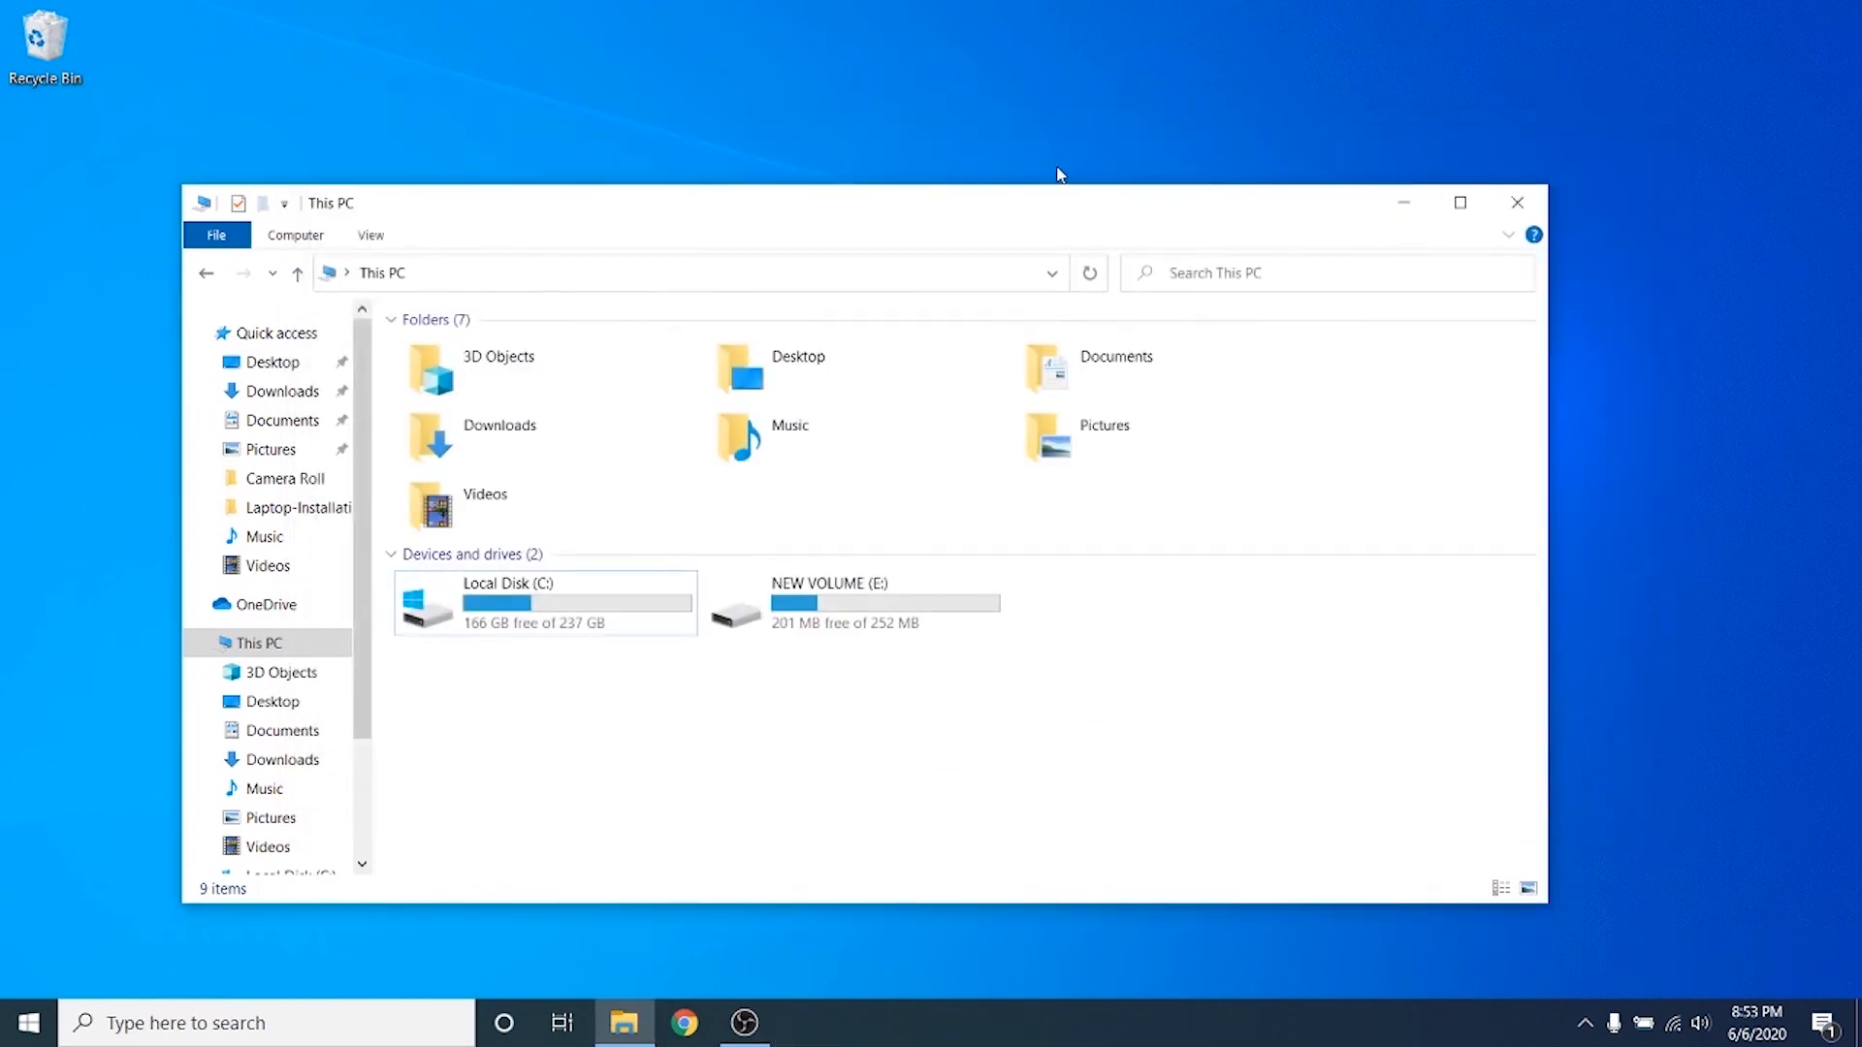
{"action": "left_click_drag", "start_coordinate": [1033, 215], "coordinate": [1036, 128]}
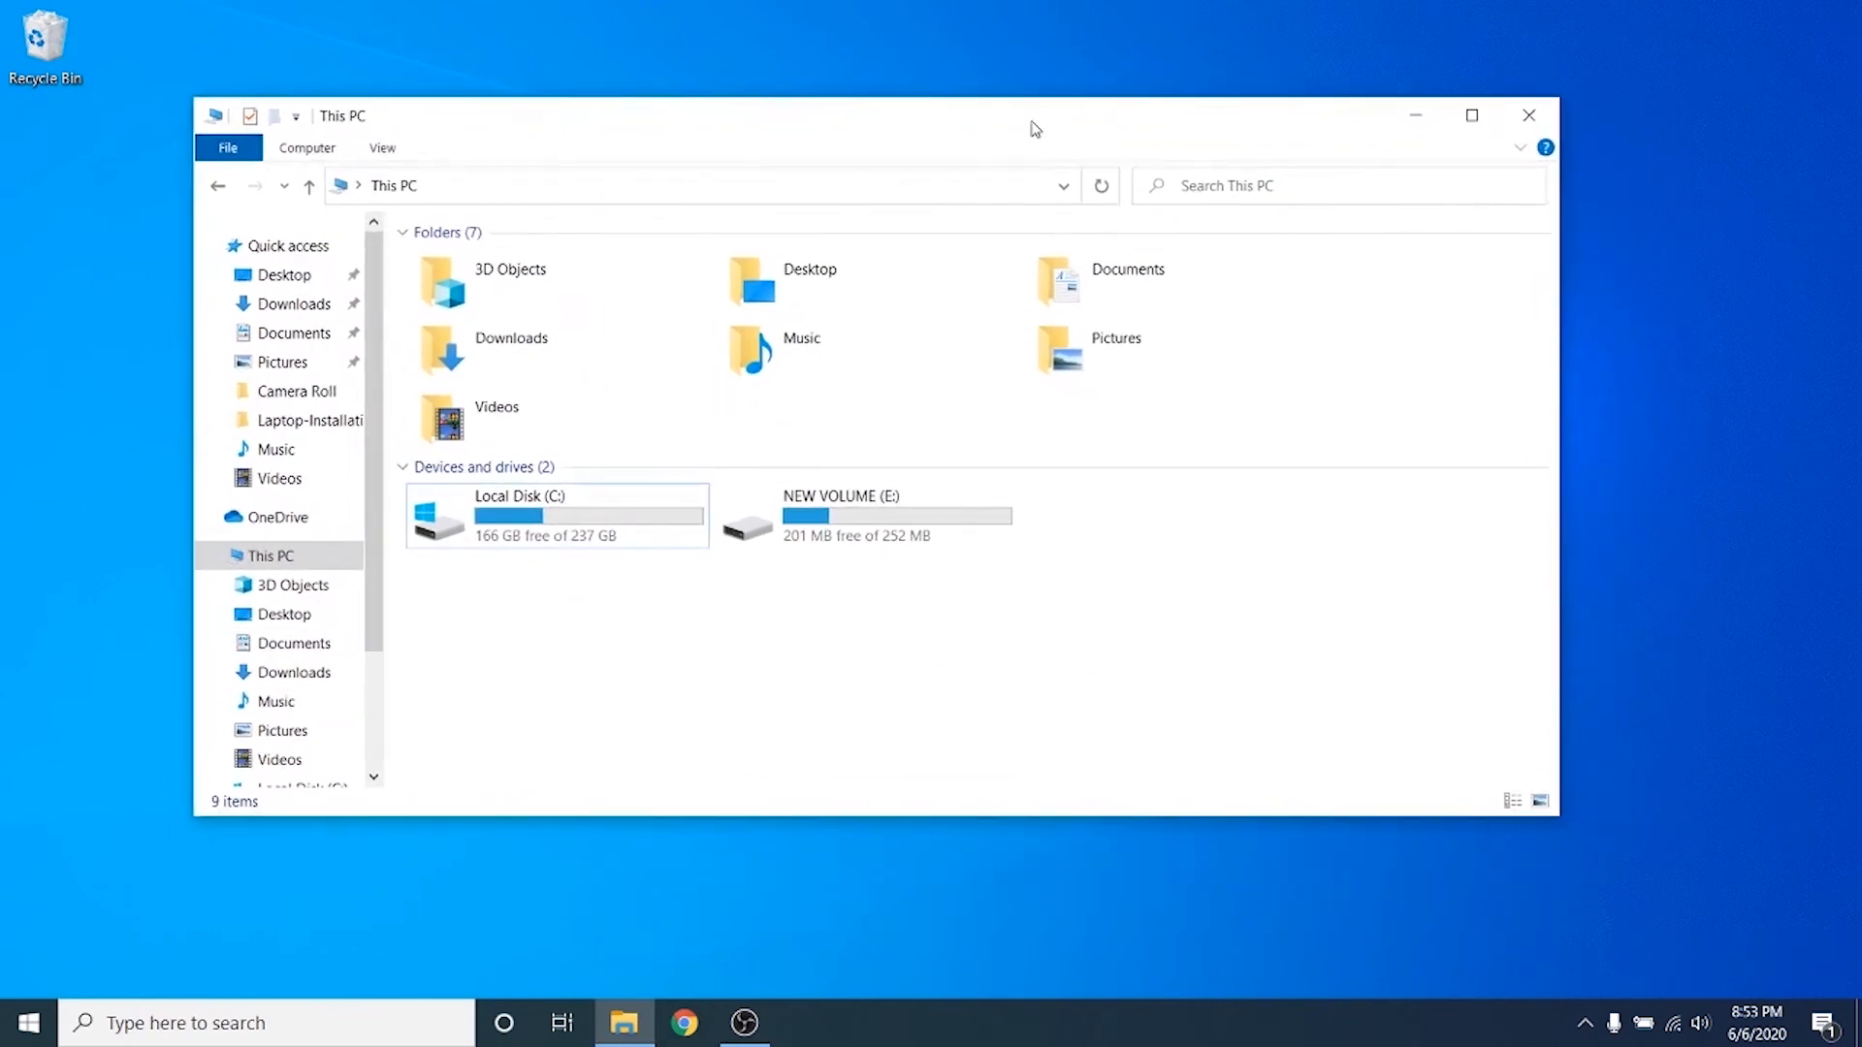